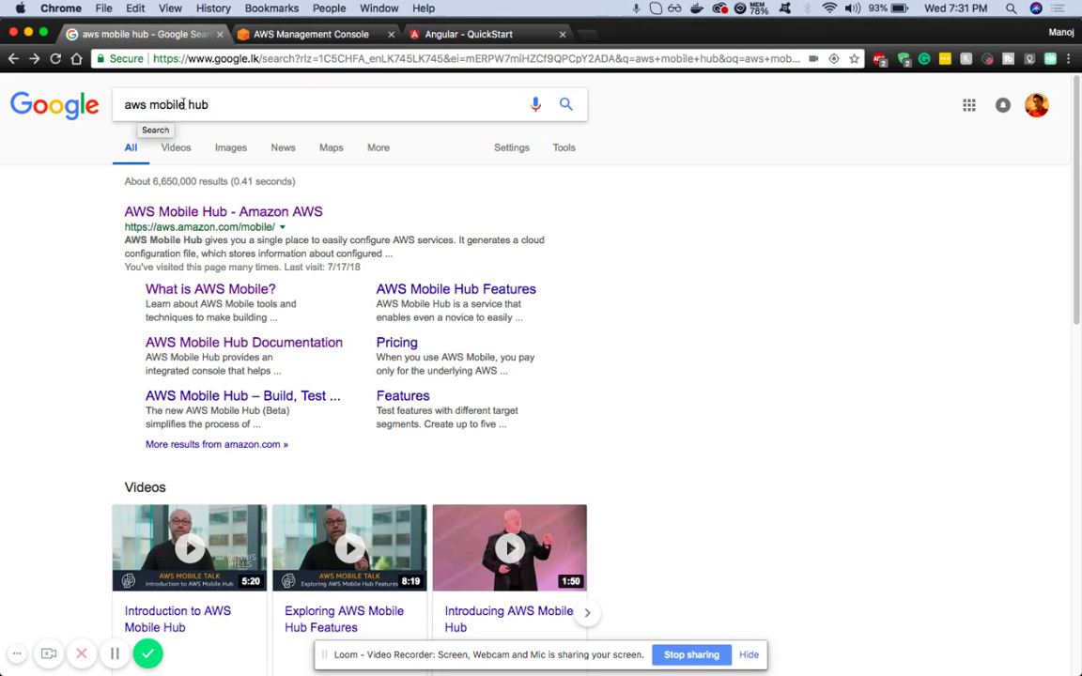
Open the AWS Mobile Hub - Amazon AWS page from the Google results for "aws mobile hub"
click(224, 106)
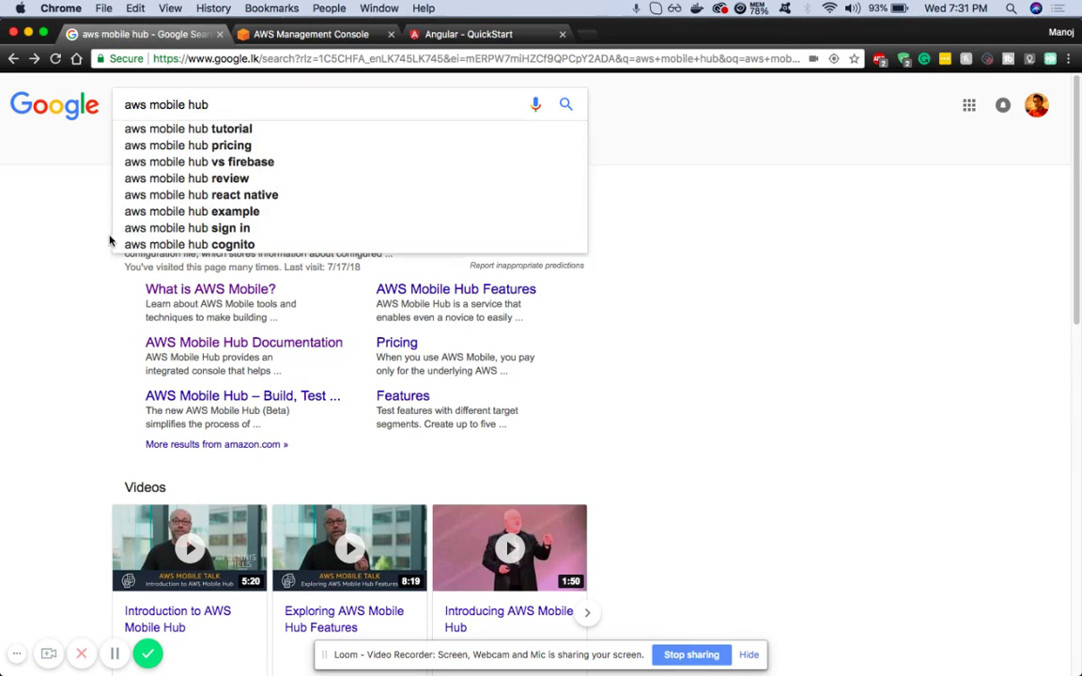
click(70, 233)
click(242, 215)
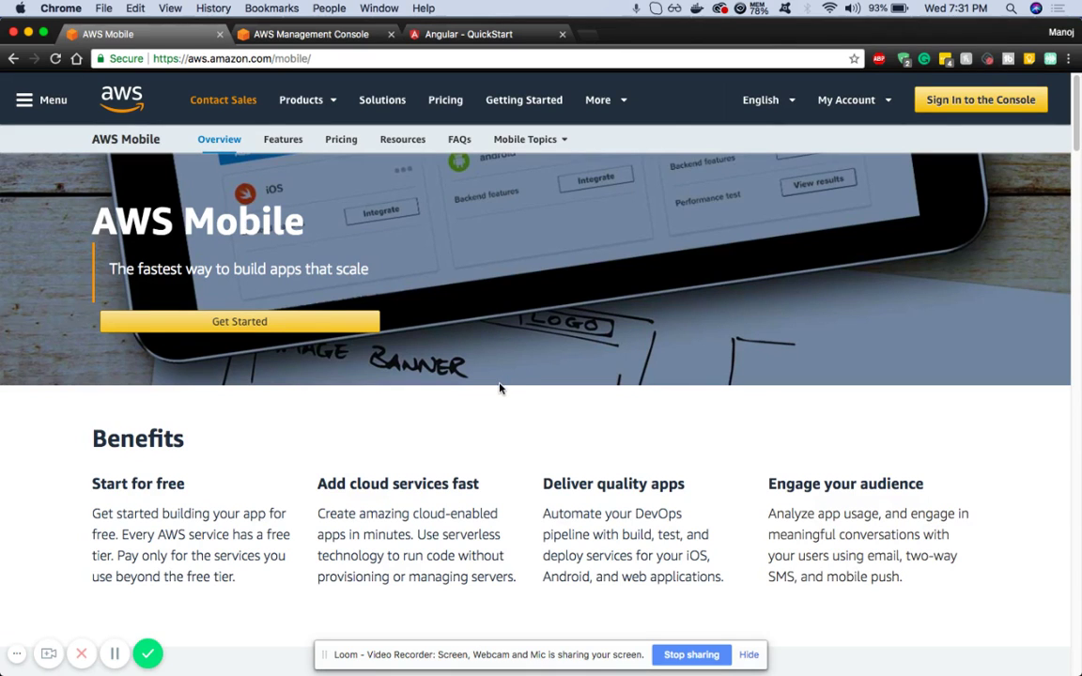
Review the AWS Mobile overview, covering supported platforms, starter apps, how it works, and the features that can be added to an app
scroll(499, 388, down, 10)
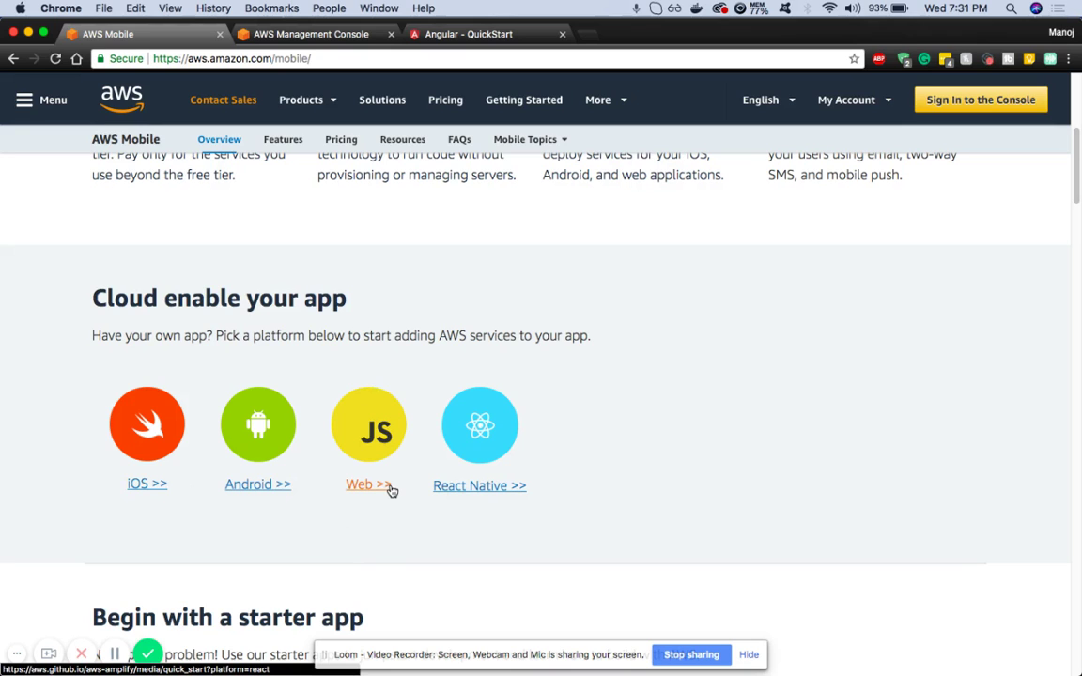
scroll(392, 490, down, 10)
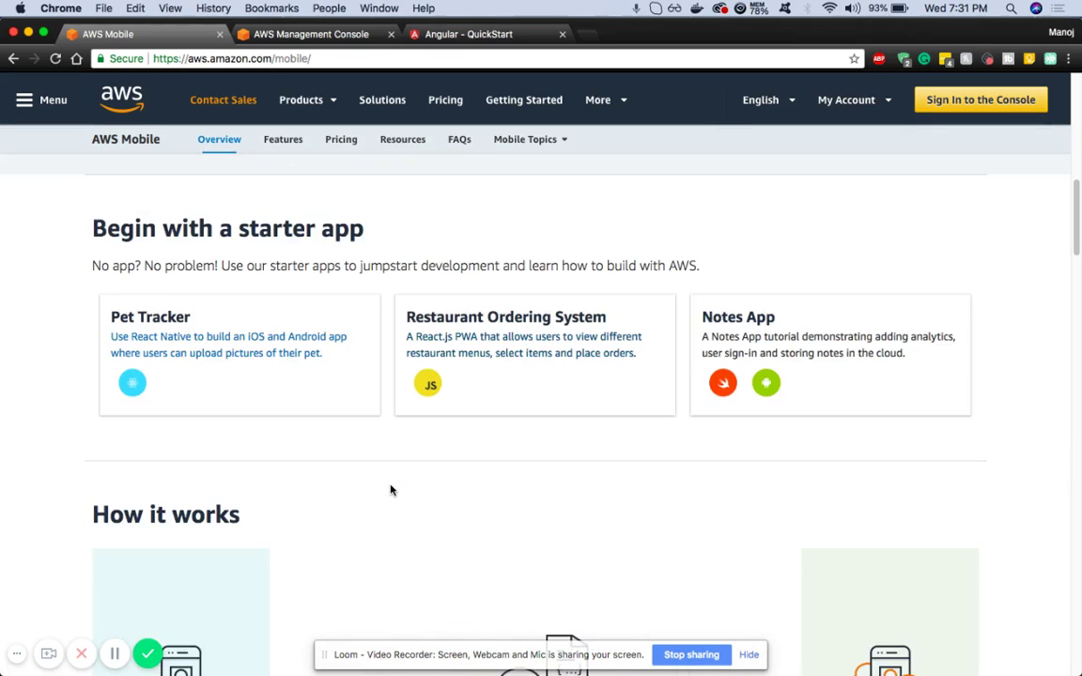
scroll(392, 490, down, 5)
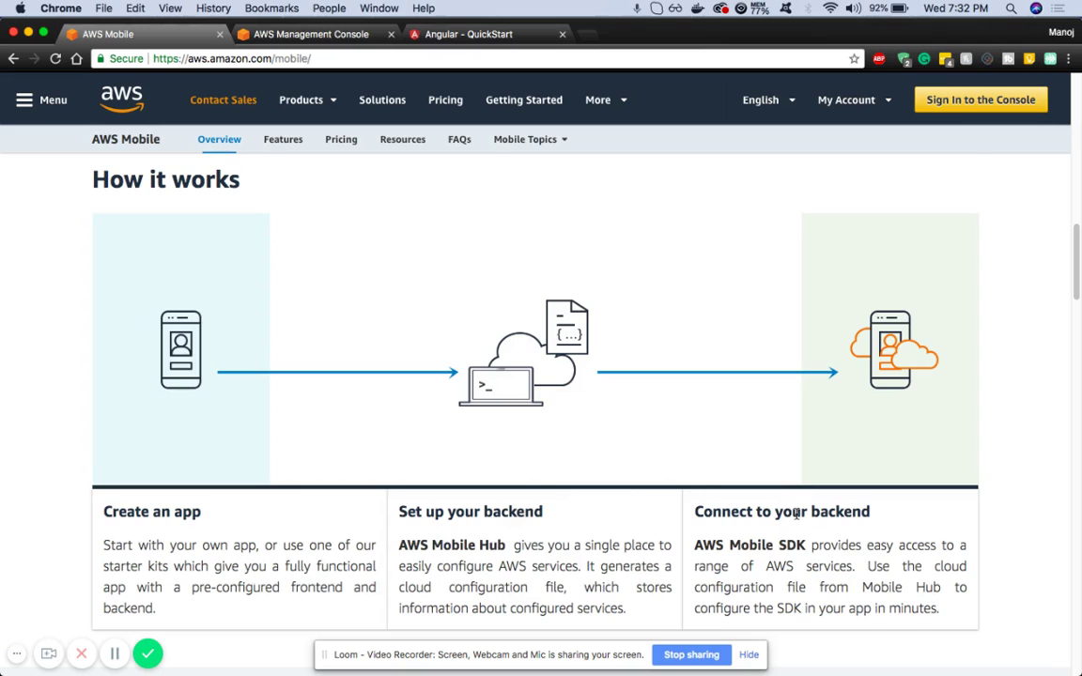
scroll(797, 513, down, 3)
scroll(797, 515, down, 4)
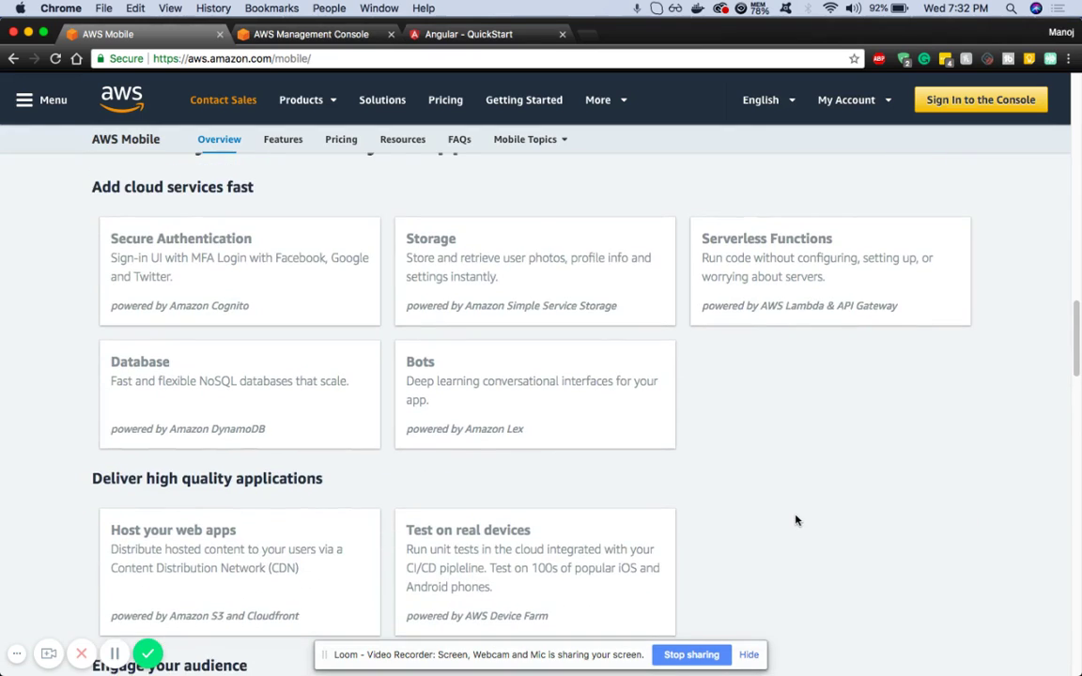
scroll(796, 521, up, 1)
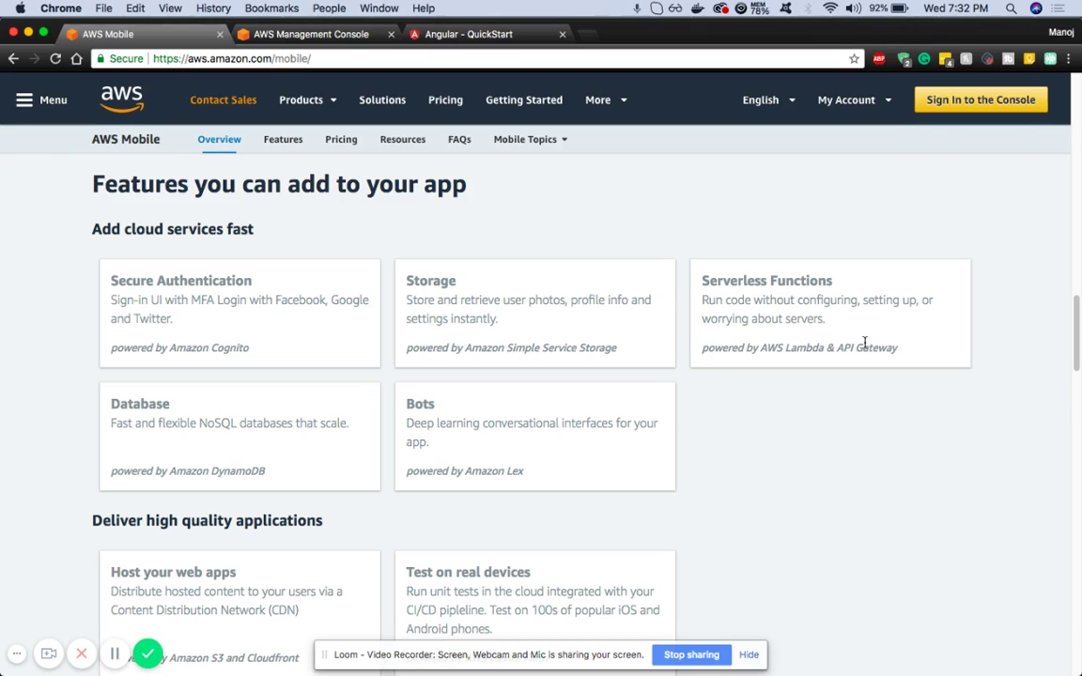
scroll(192, 395, down, 1)
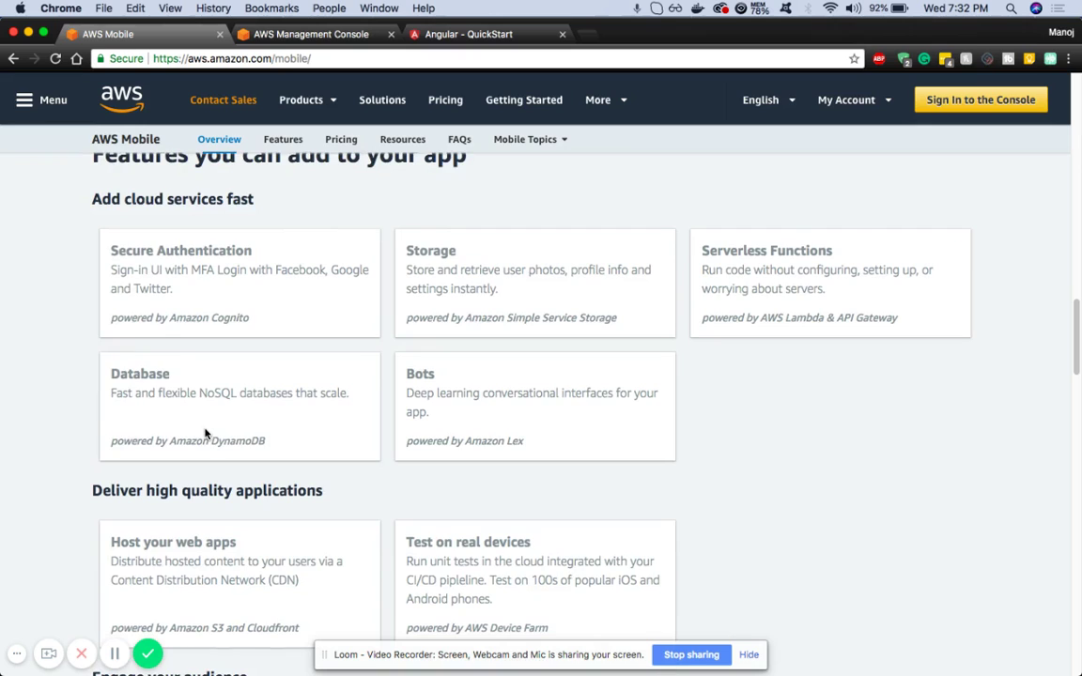
scroll(206, 433, down, 5)
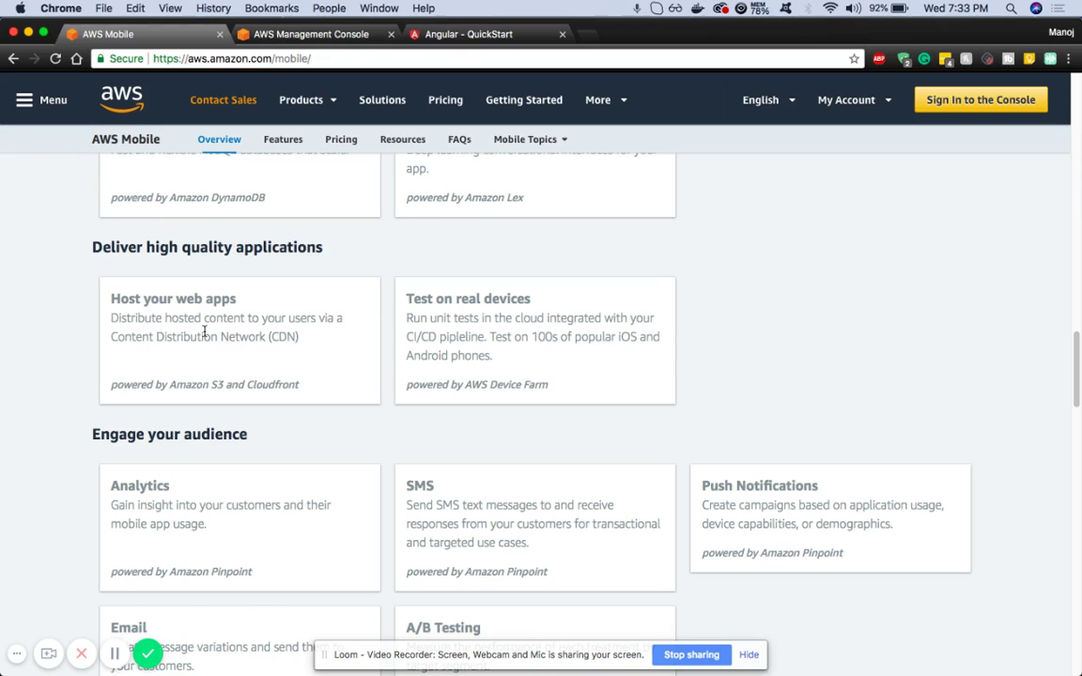
scroll(204, 333, down, 10)
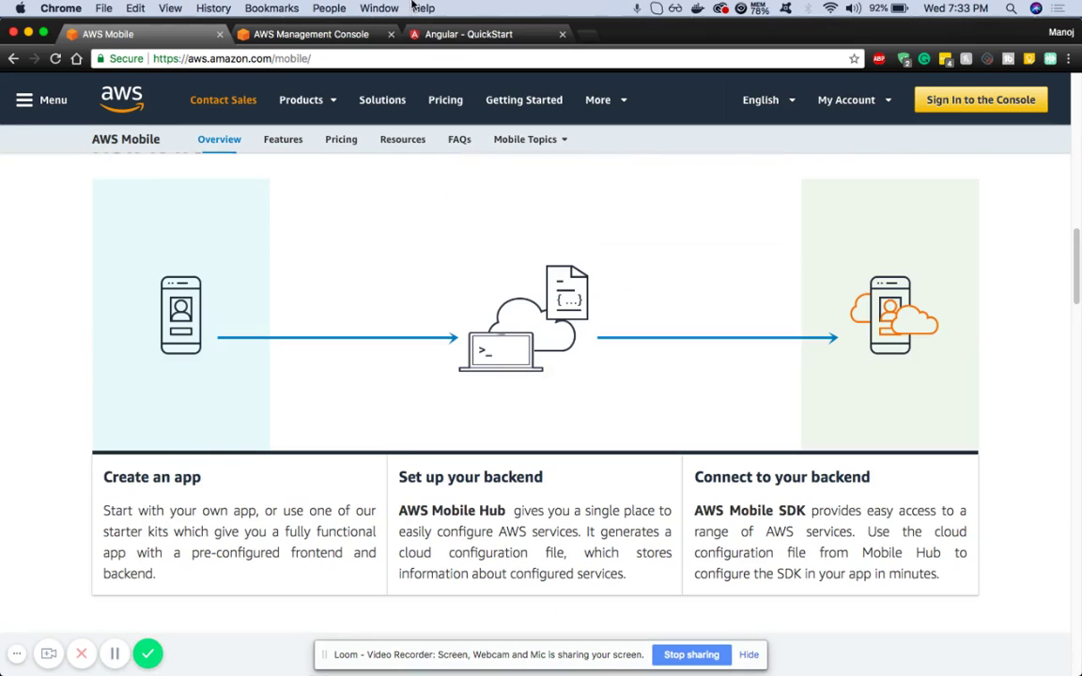
Move the Angular QuickStart browser tab beside the AWS Mobile one and find the Angular CLI install command in the guide
drag(449, 37, 278, 49)
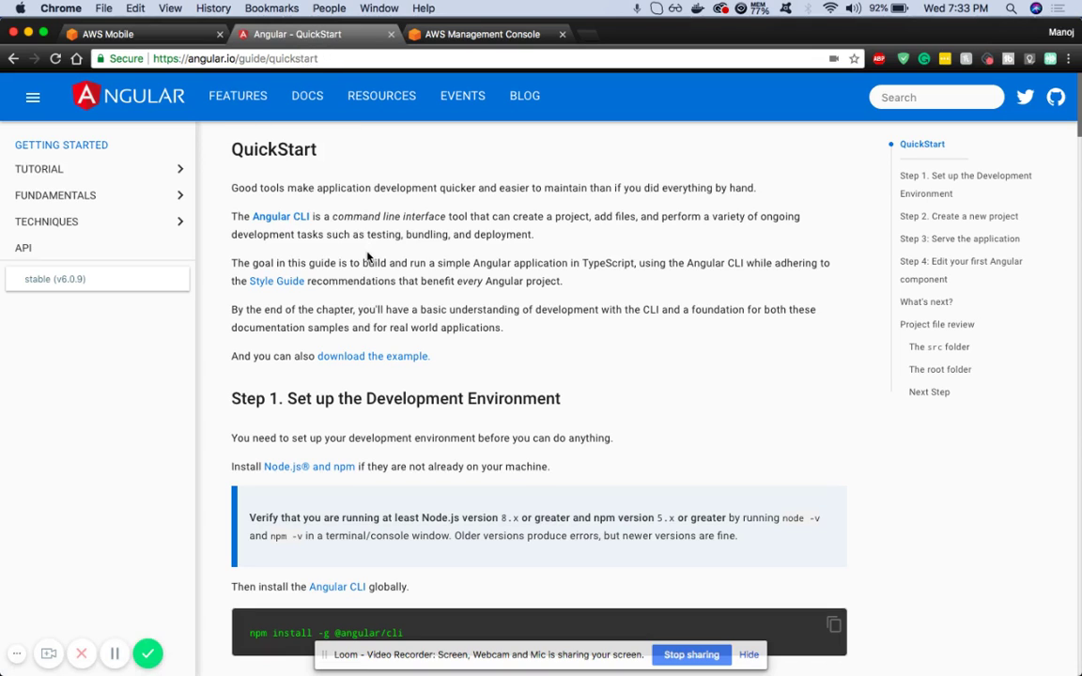
scroll(495, 357, down, 3)
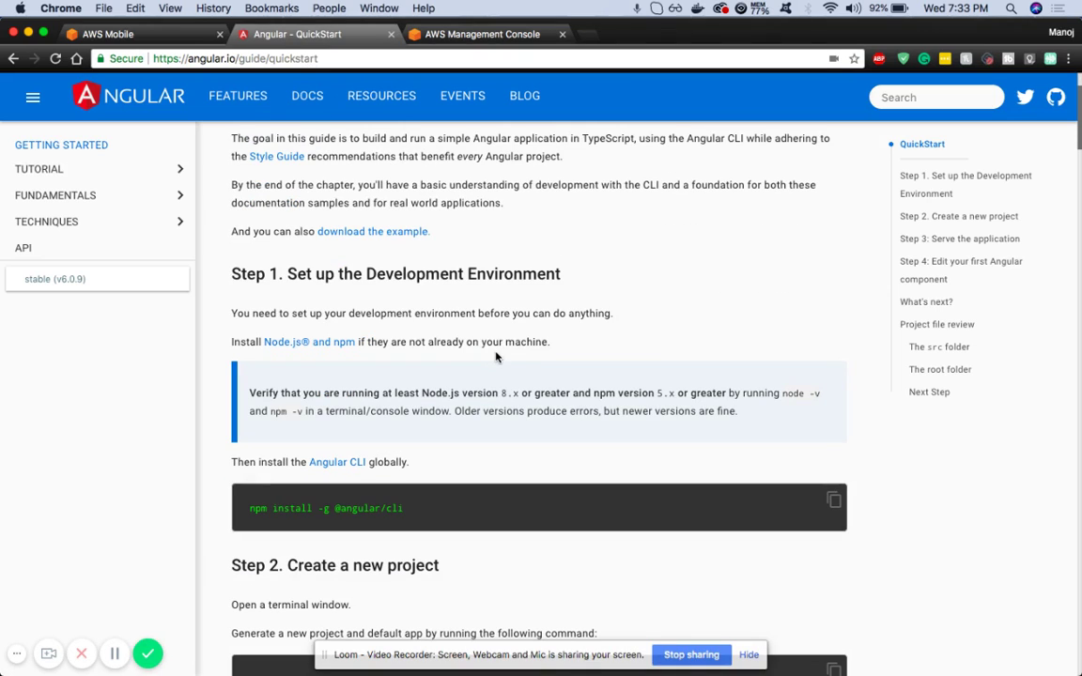
scroll(427, 503, down, 2)
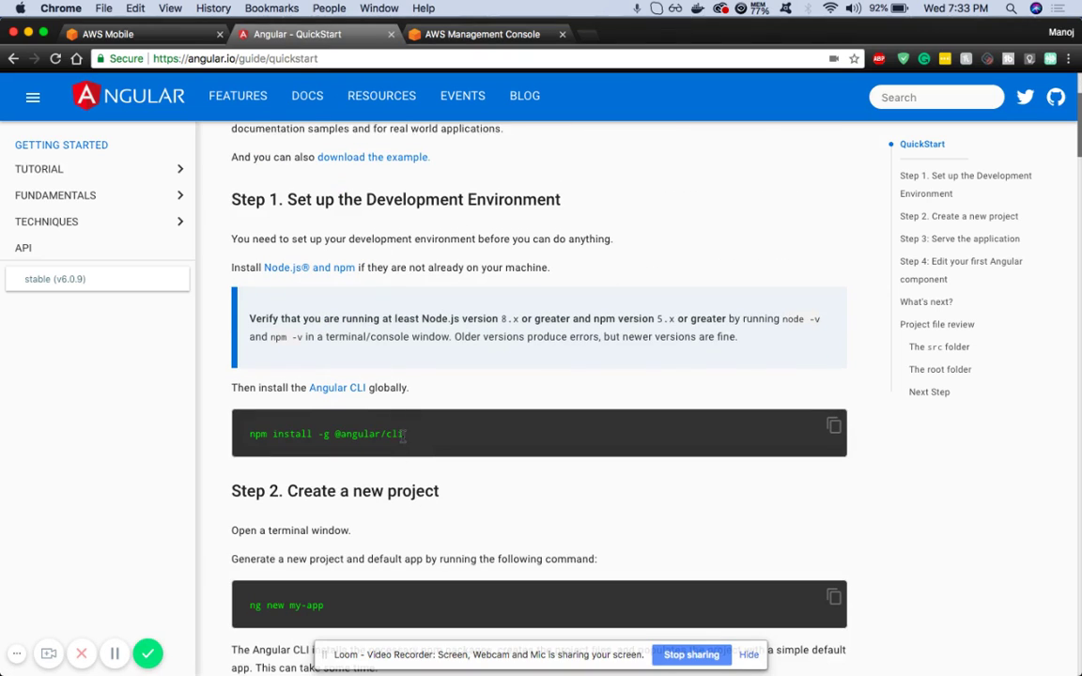
scroll(418, 448, up, 5)
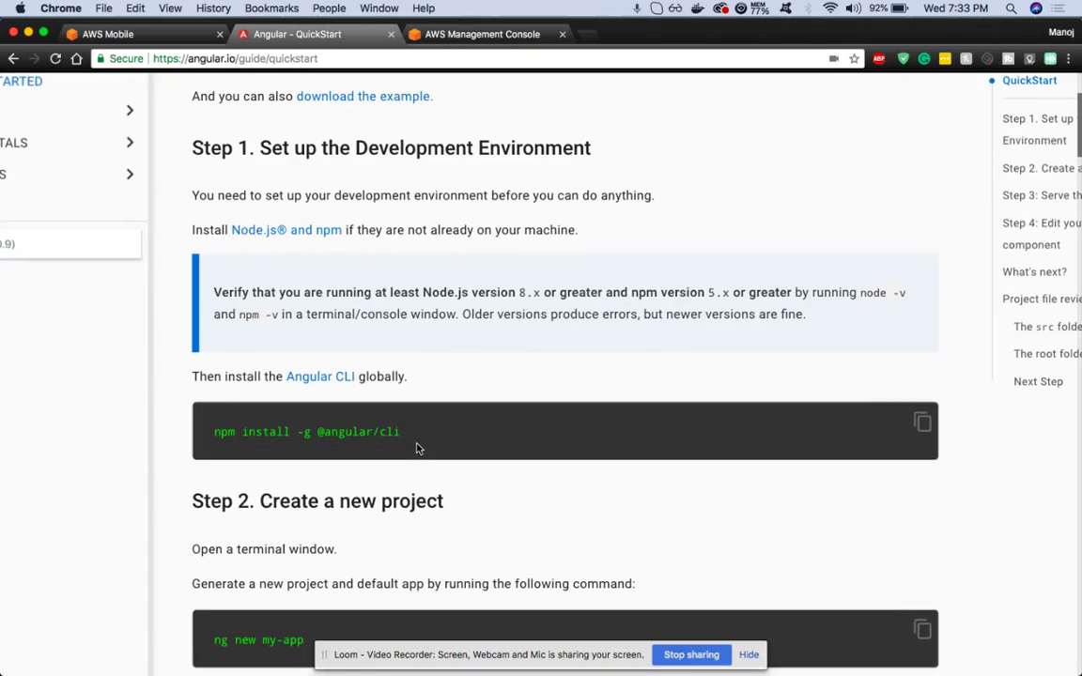
scroll(418, 448, down, 1)
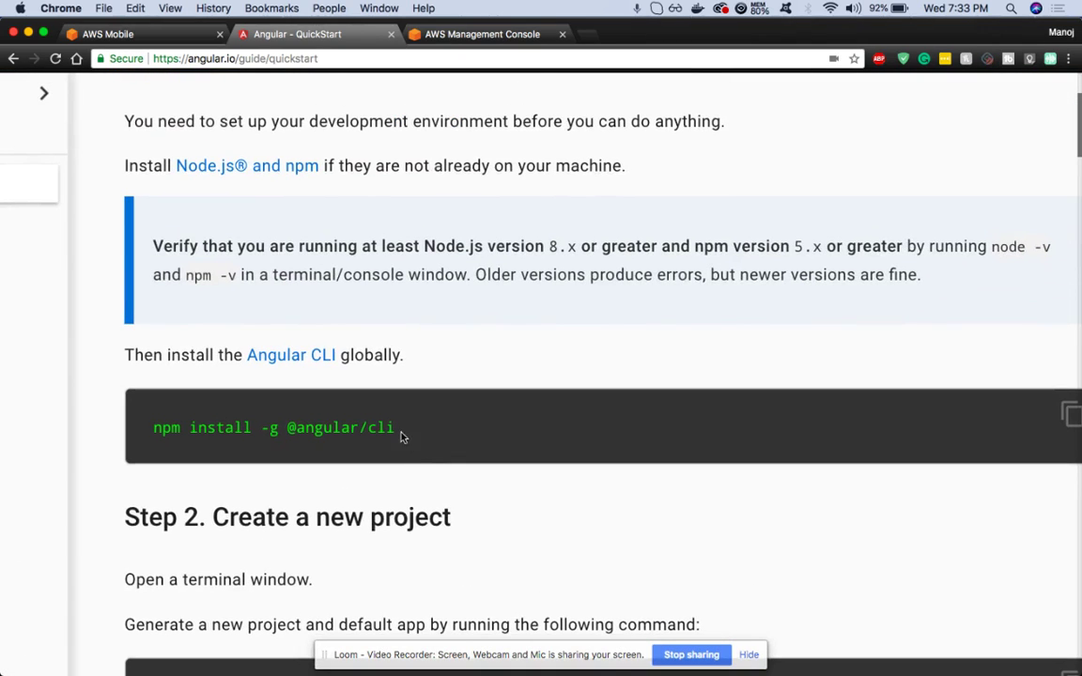
drag(401, 437, 143, 431)
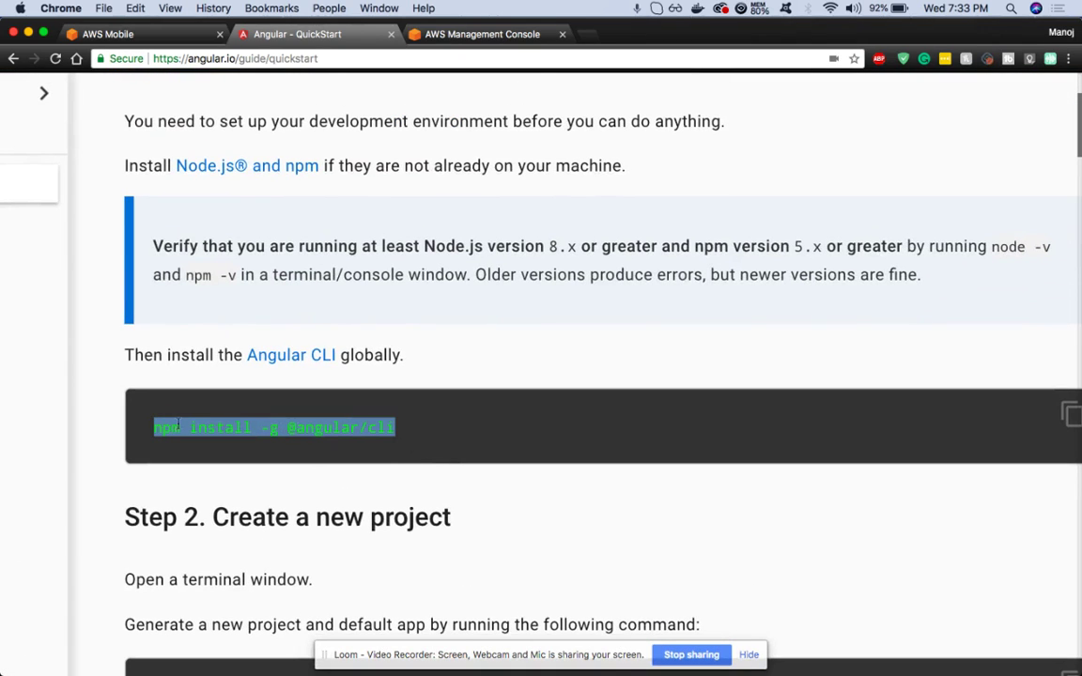
right_click(179, 425)
click(188, 449)
key(ctrl+Left)
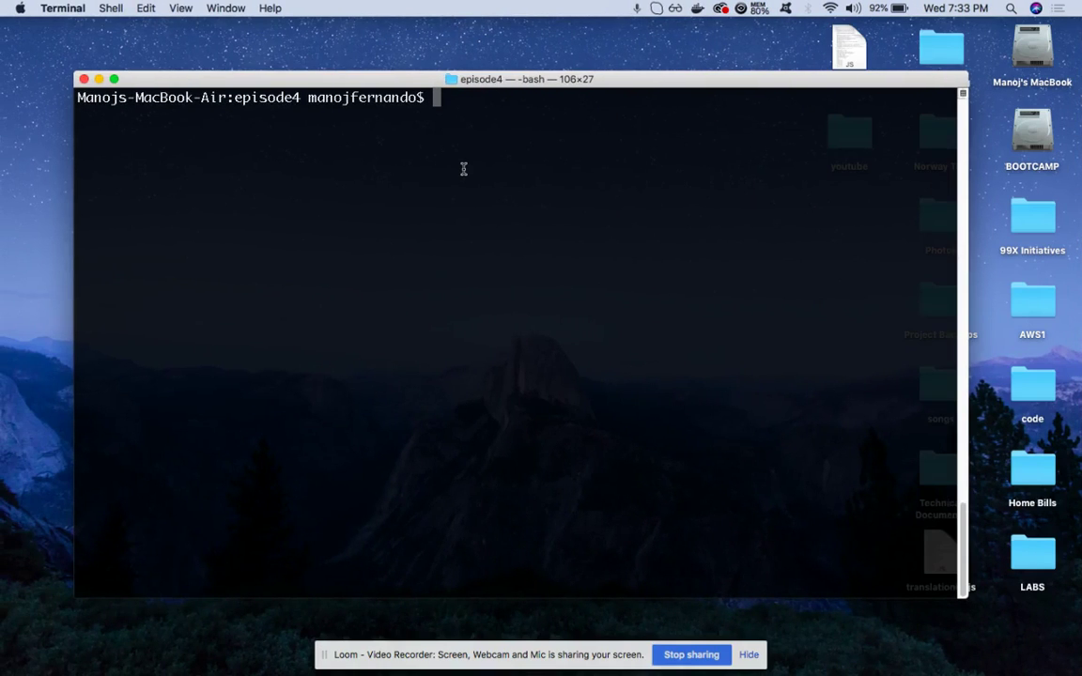
key(cmd+v)
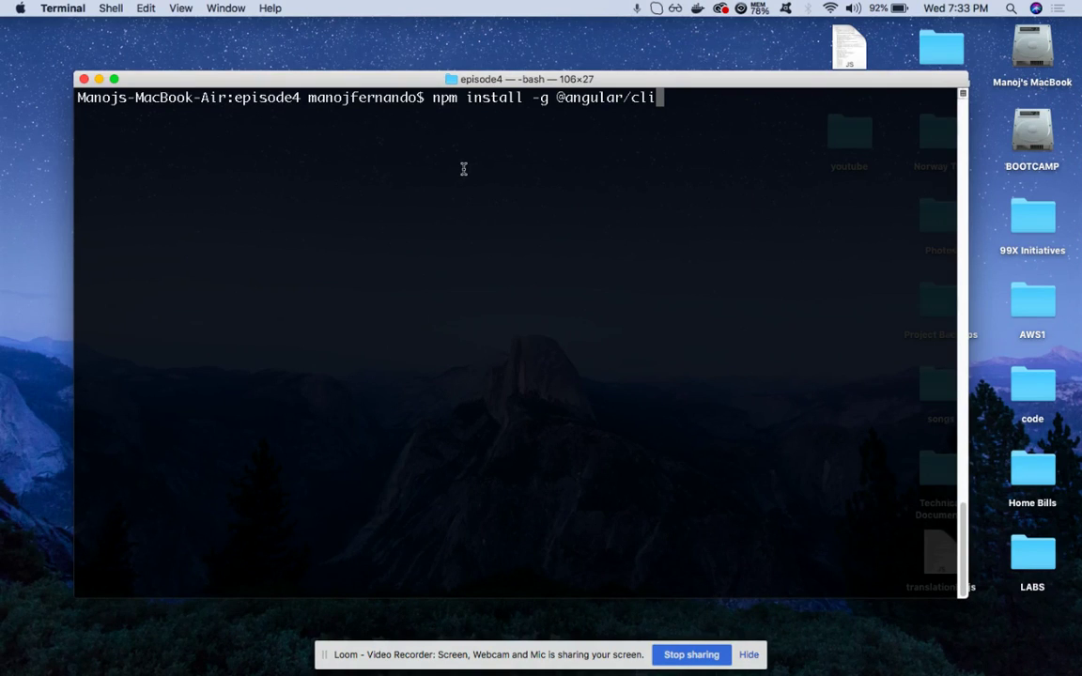
Erase the pasted install command from the prompt without running it
key(BackSpace)
key(BackSpace)
key(BackSpace)
key(BackSpace)
key(BackSpace)
key(BackSpace)
key(BackSpace)
key(BackSpace)
key(BackSpace)
key(BackSpace)
key(BackSpace)
key(BackSpace)
key(BackSpace)
key(BackSpace)
key(BackSpace)
key(BackSpace)
key(BackSpace)
key(BackSpace)
key(BackSpace)
key(BackSpace)
key(BackSpace)
key(BackSpace)
key(BackSpace)
key(BackSpace)
key(BackSpace)
key(BackSpace)
key(BackSpace)
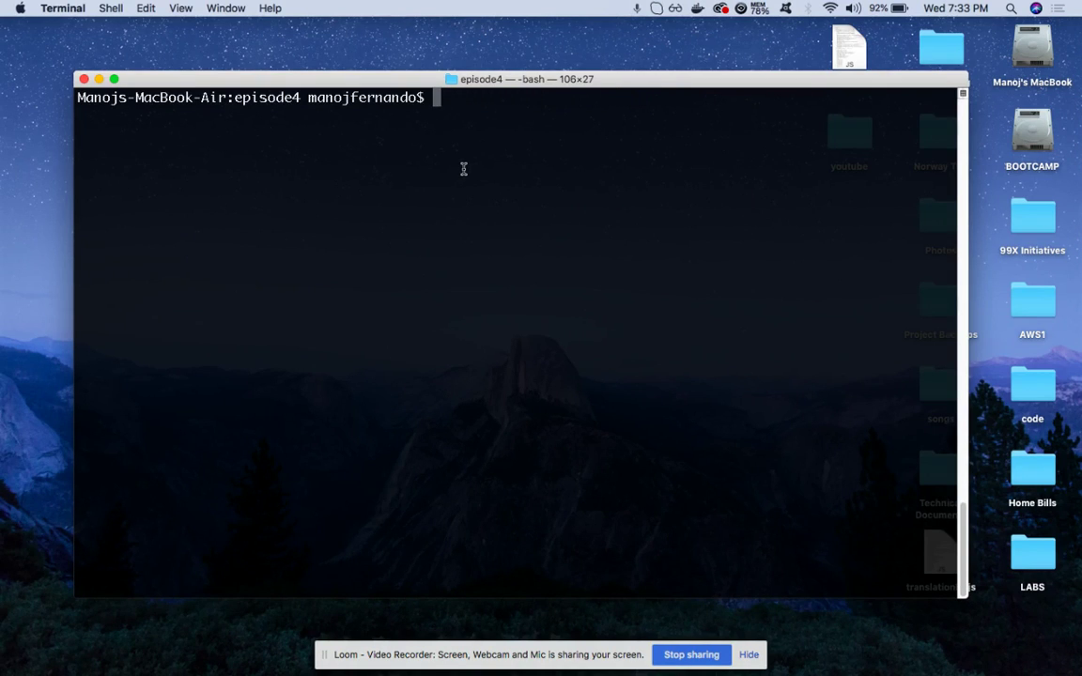
Check the installed Angular CLI version with ng -v, then clear the terminal output
text(ng -v)
key(Return)
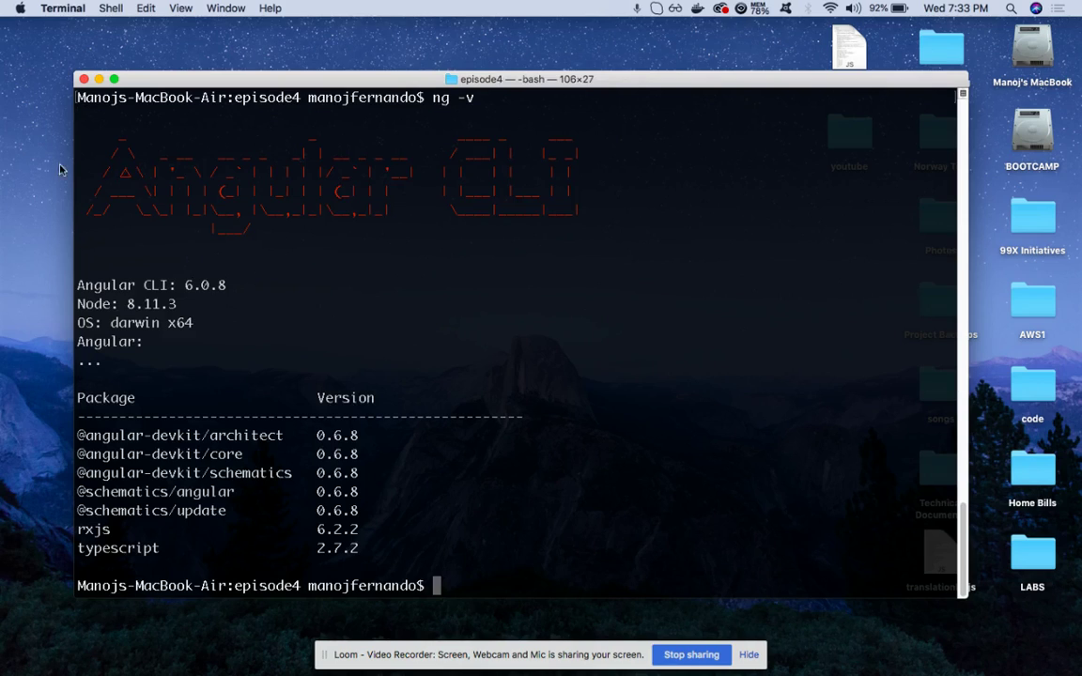
drag(228, 285, 181, 286)
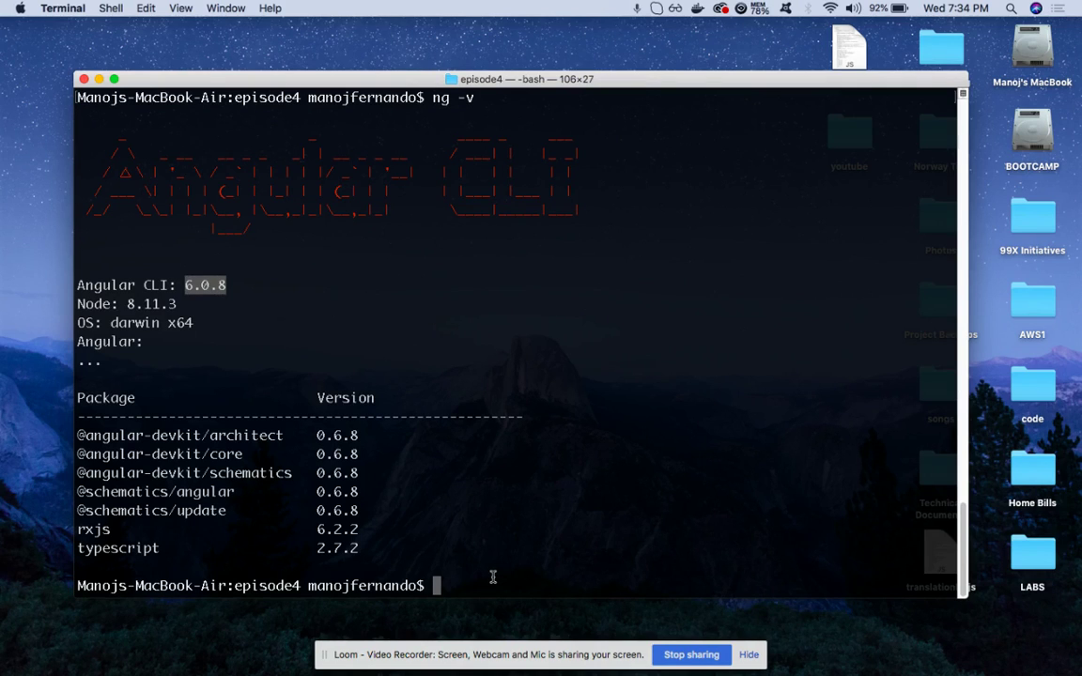
click(536, 574)
text(clear)
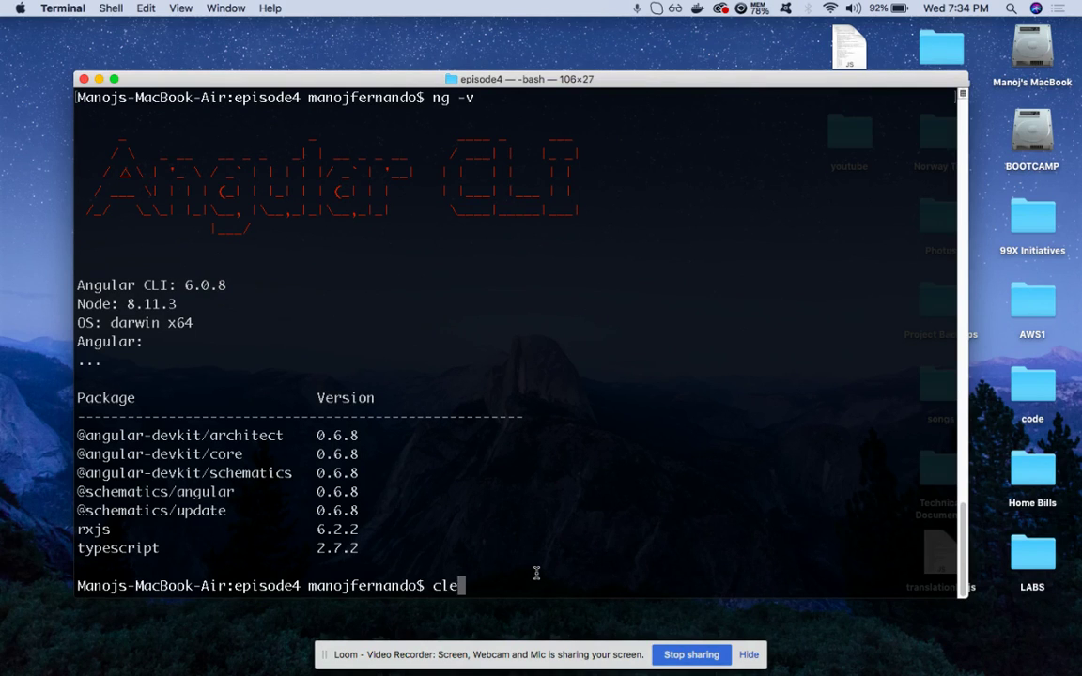
key(Return)
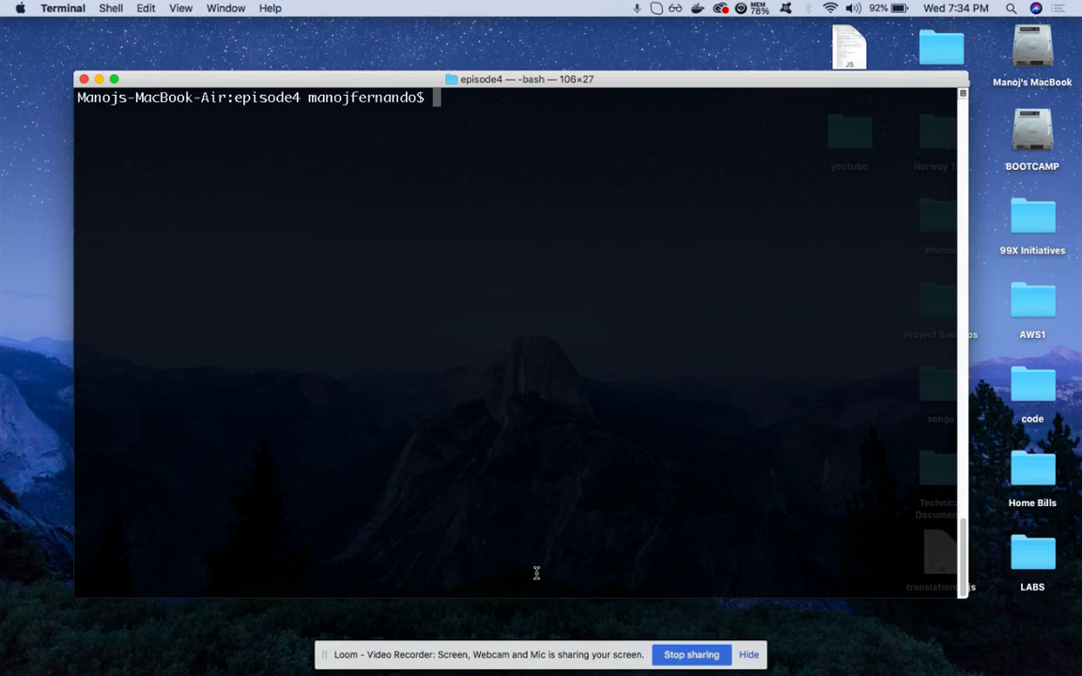
Generate a new Angular project named myapp with routing by running ng new myapp --routing
text(ng new myapp )
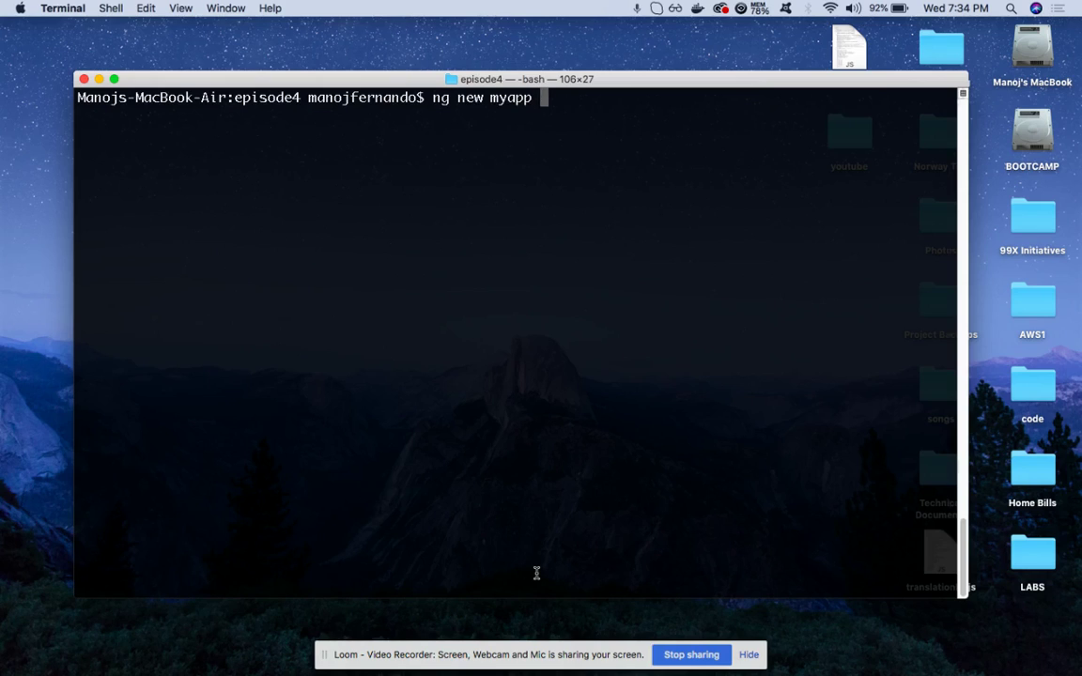
text(--routing)
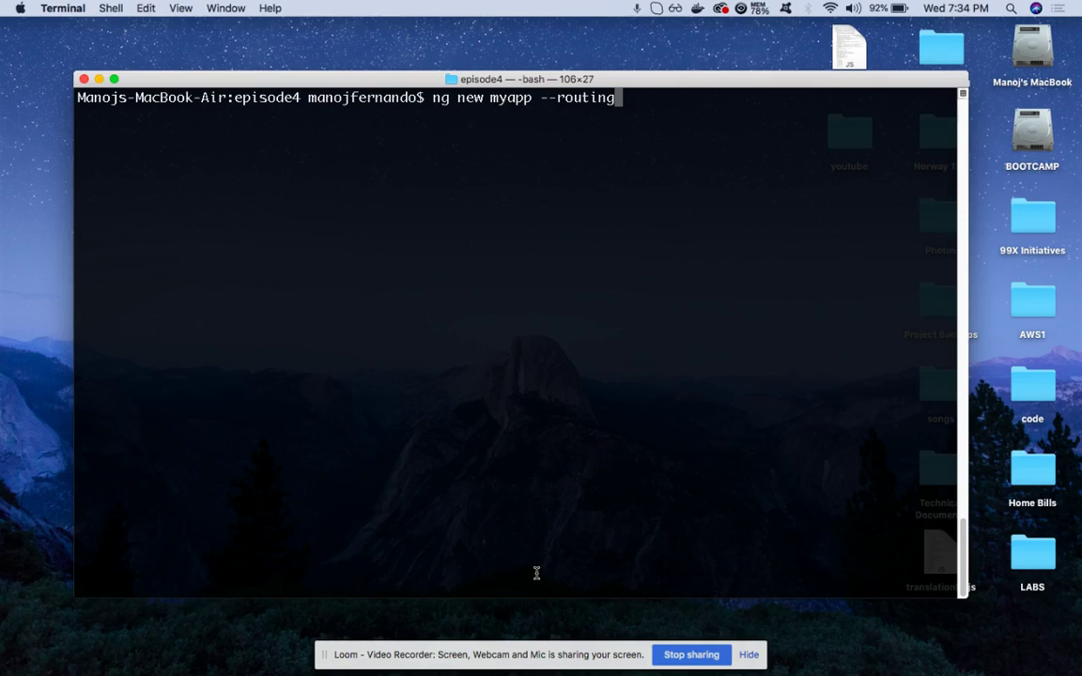
key(Return)
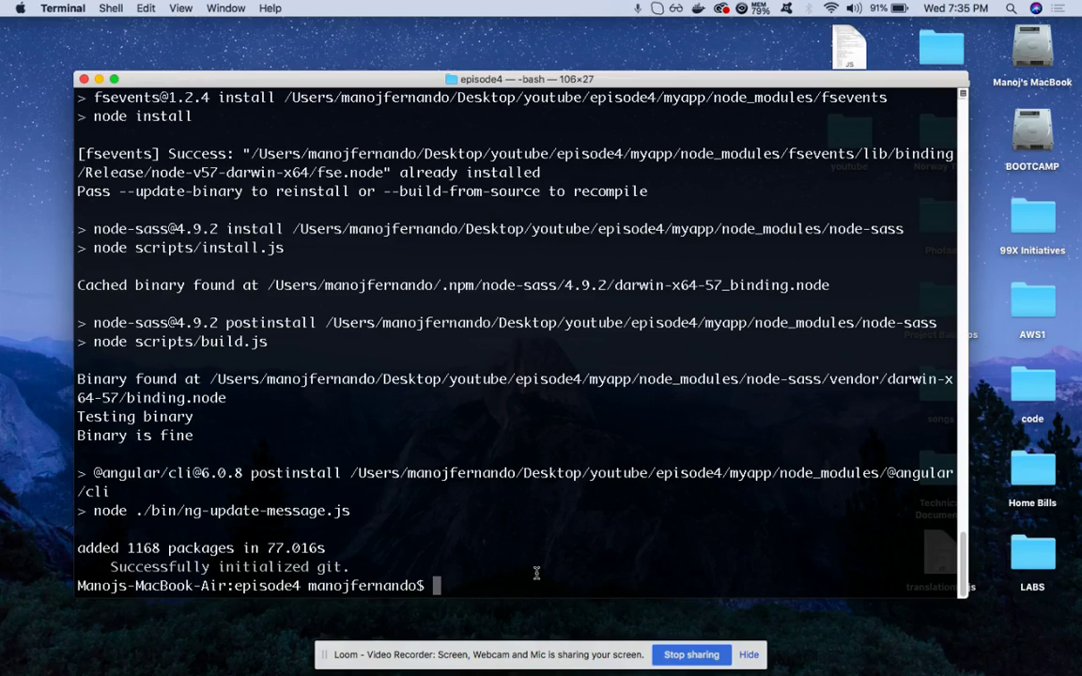
Clear the terminal output, then change into the myapp folder and list its contents
text(clear)
key(Return)
text(ls)
key(BackSpace)
key(BackSpace)
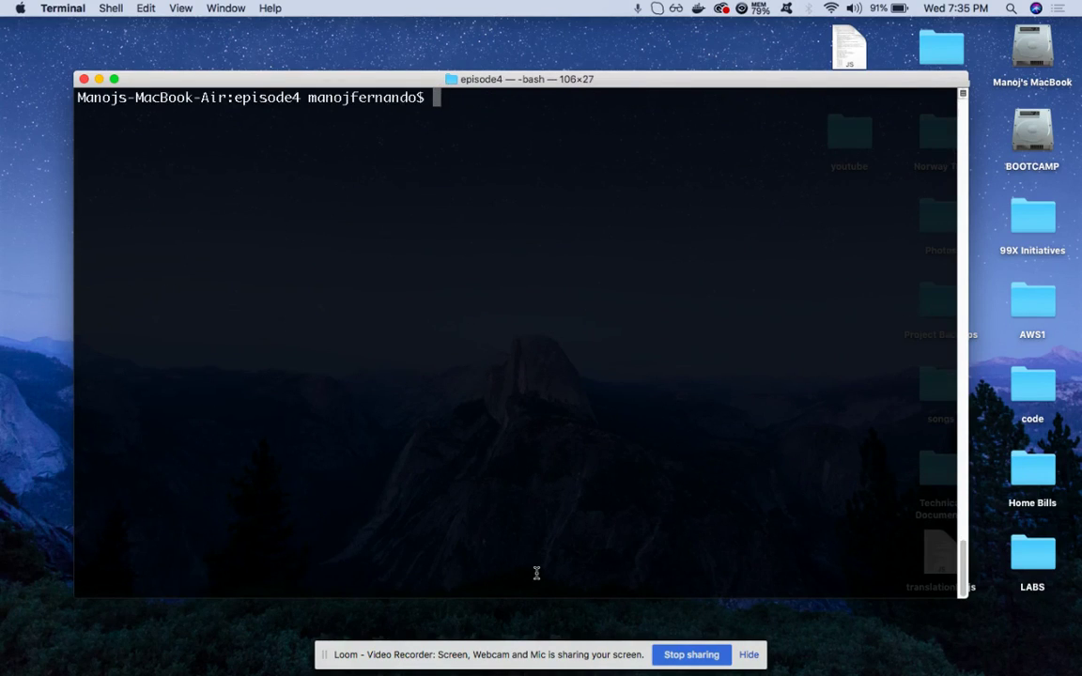
text(cd my)
key(Tab)
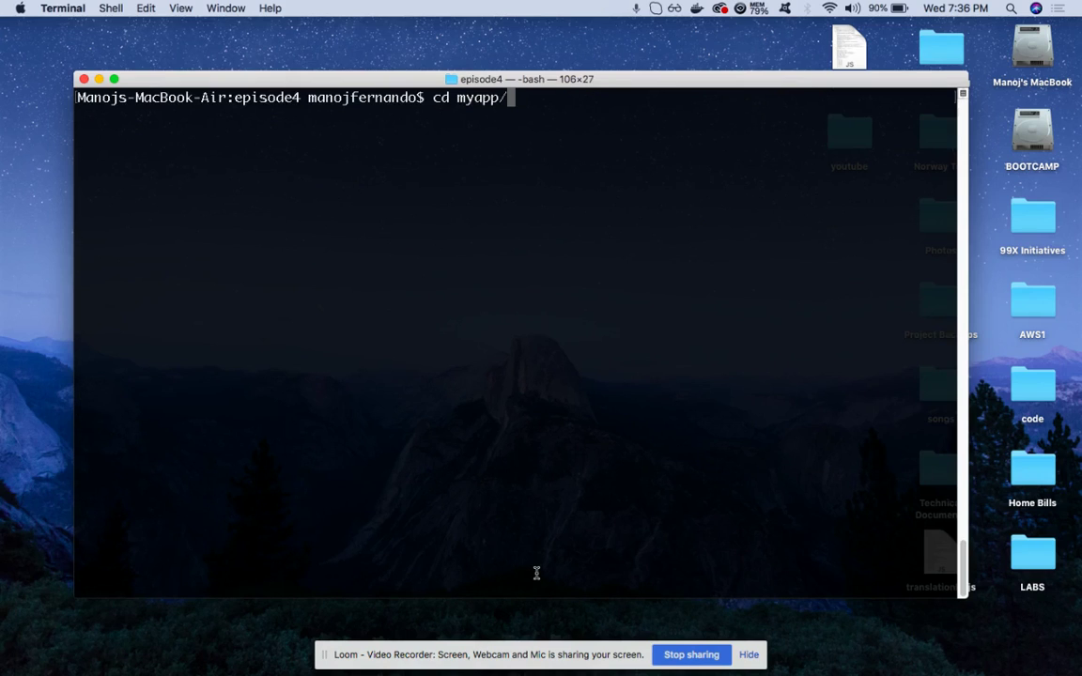
key(Return)
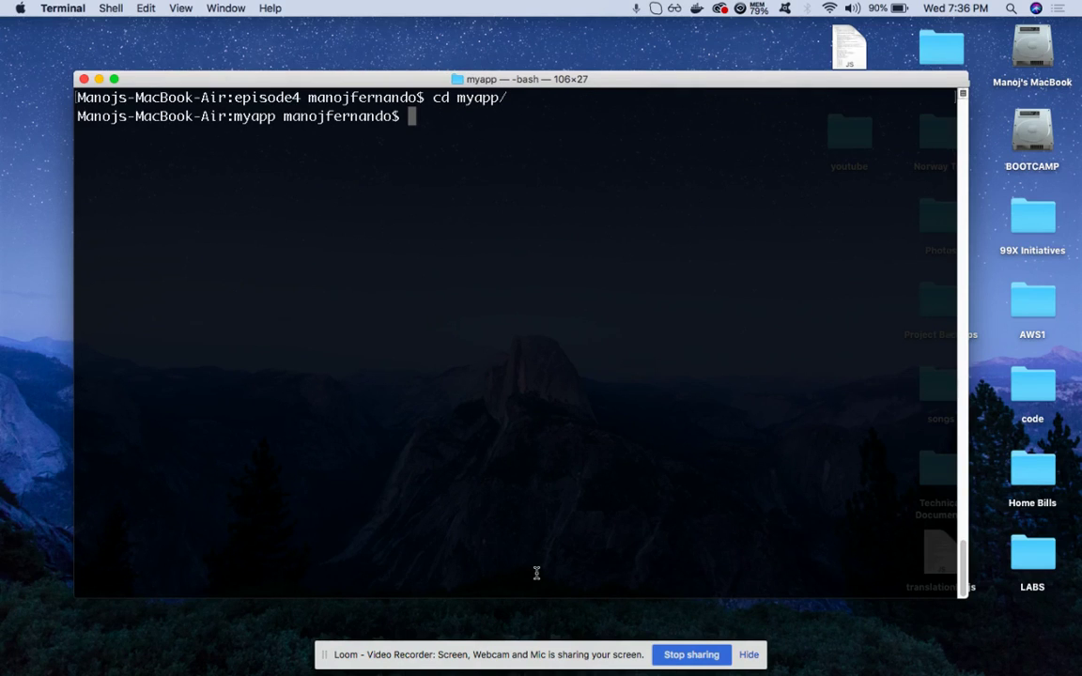
text(ls)
key(Return)
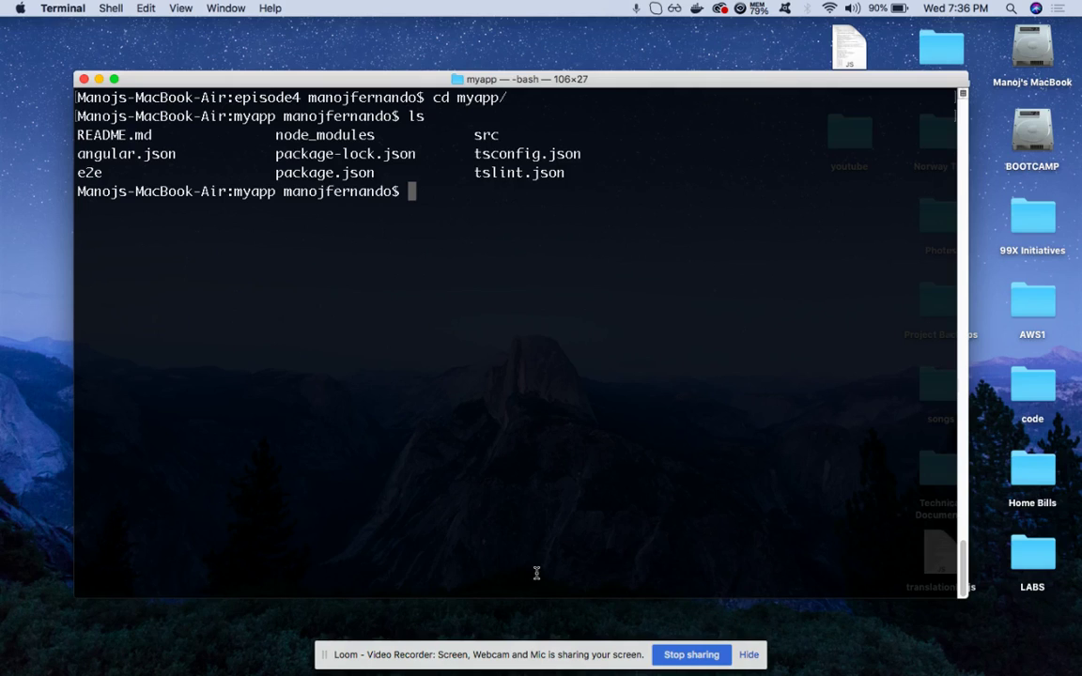
Open the myapp folder in Visual Studio Code with code . and close the Welcome page
text(code .)
key(Return)
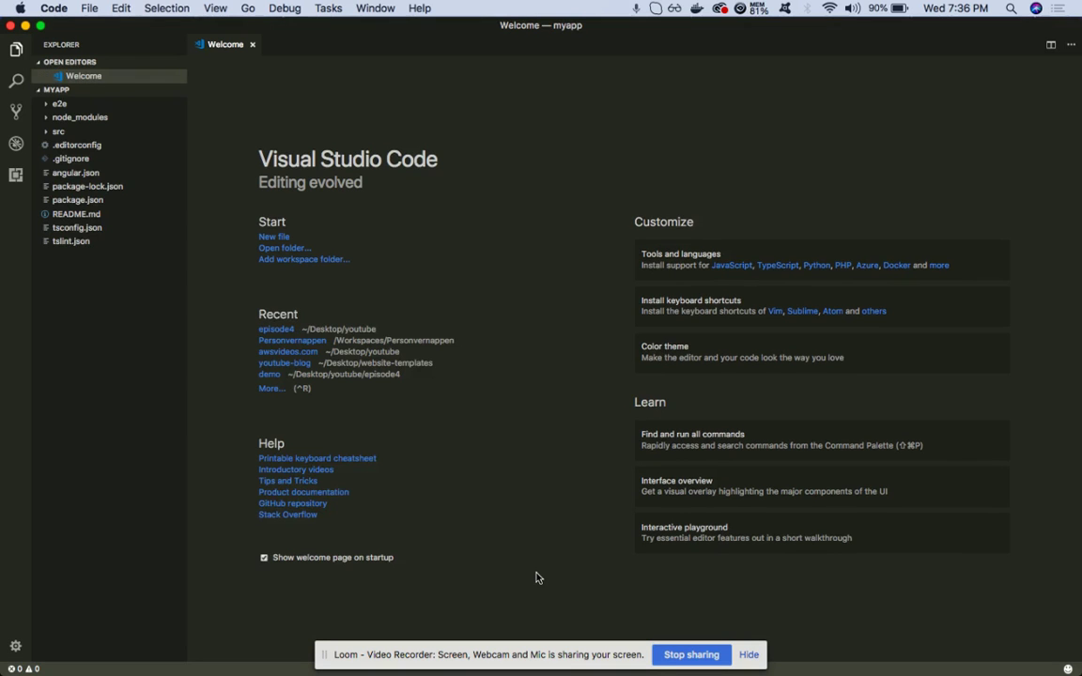
click(252, 44)
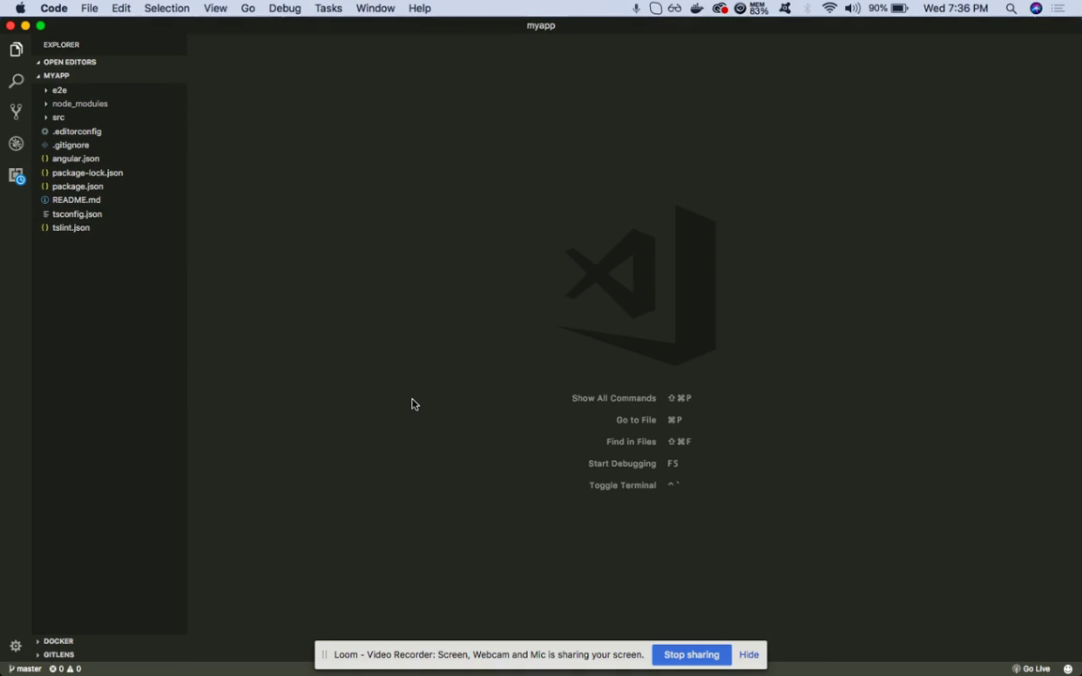
Show the integrated terminal, make its pane taller, and enlarge the editor interface by two zoom levels
key(ctrl+grave)
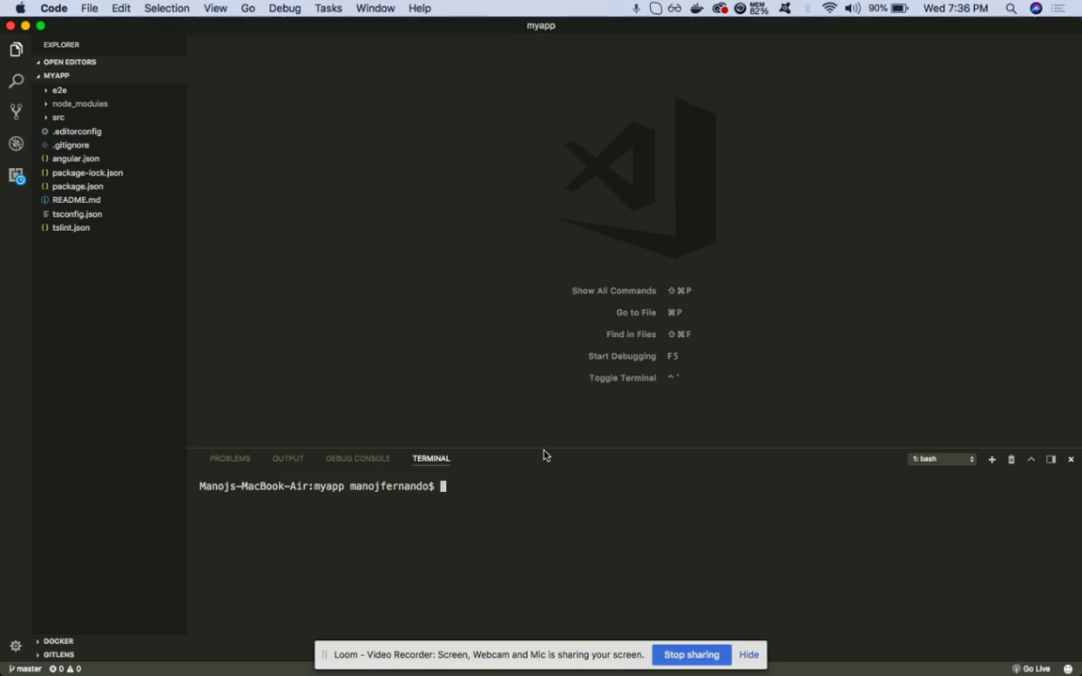
drag(543, 448, 552, 366)
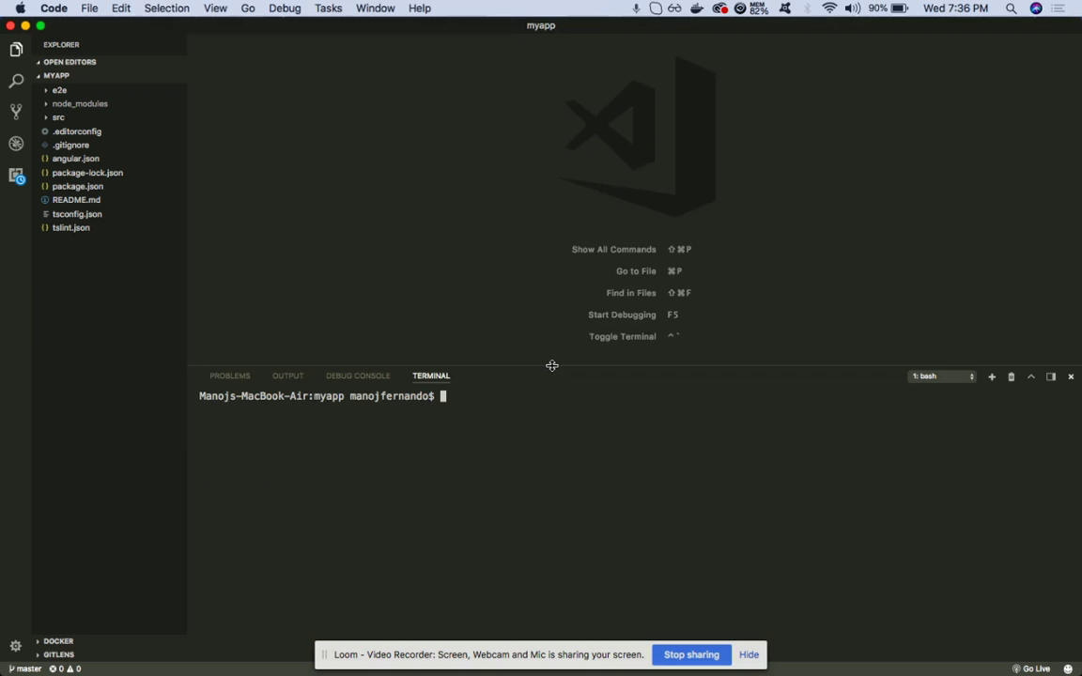
key(super+equal)
key(super+equal)
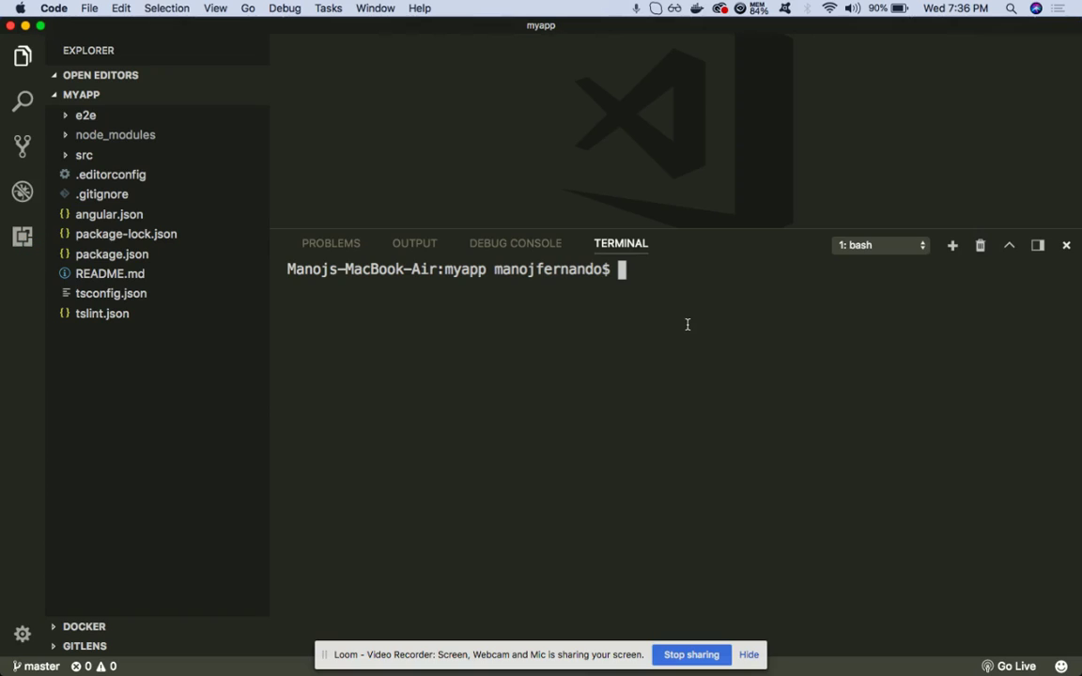
Create a production build of the app by running ng build --prod in the integrated terminal
text(ng build )
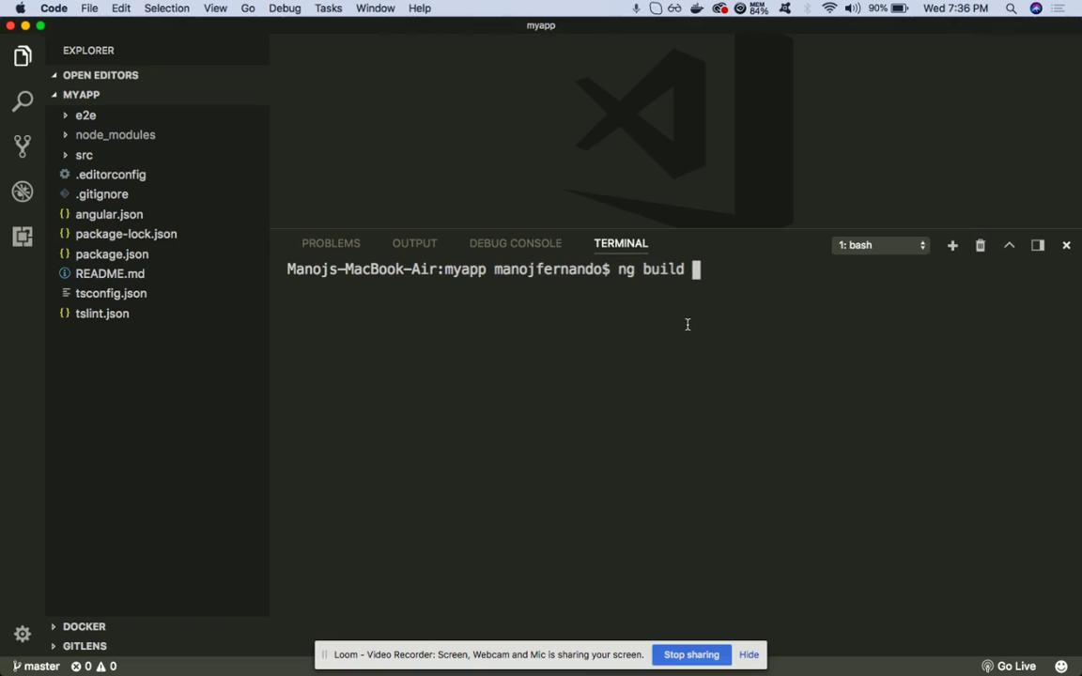
text(--prod)
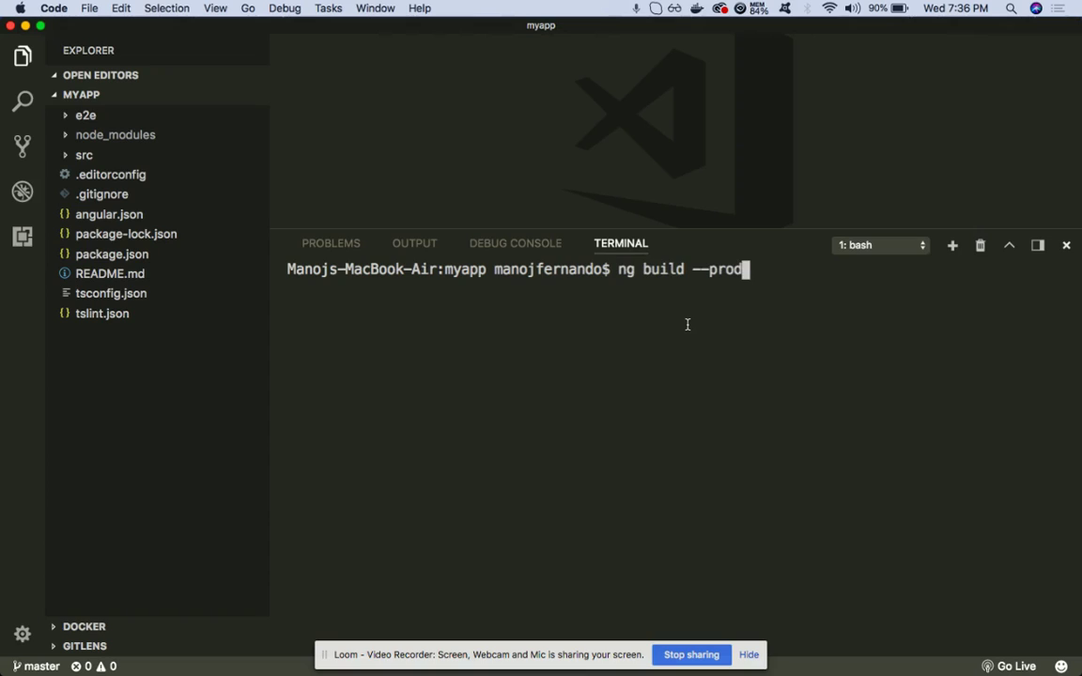
key(Return)
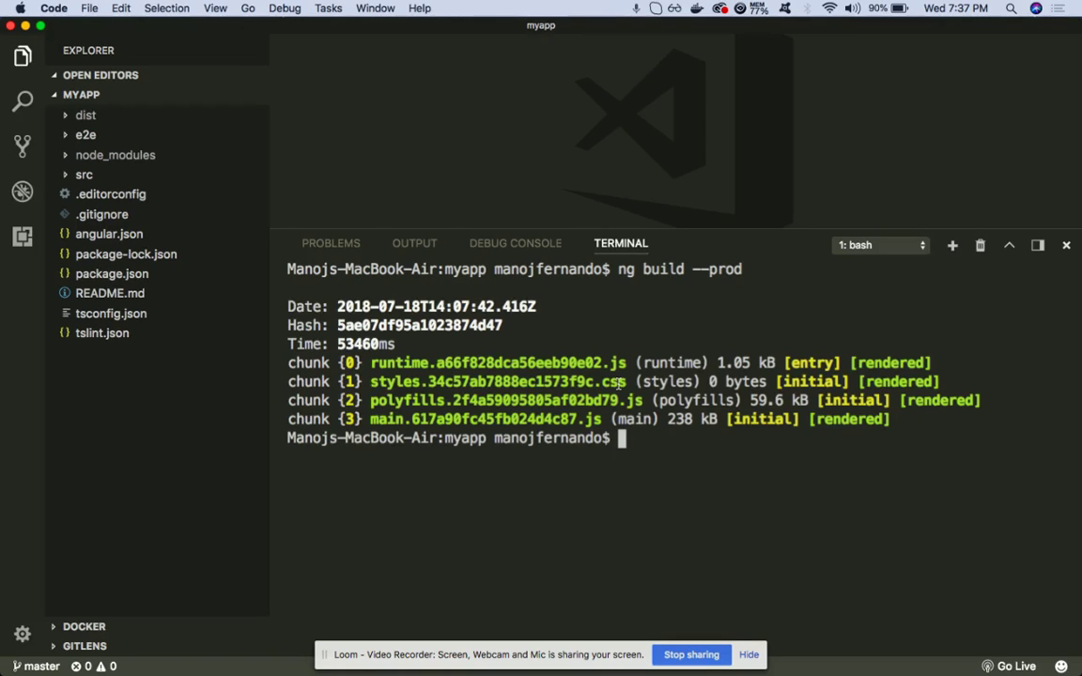
Examine the generated build files inside dist's myapp subfolder, and collapse the dist folder again
click(70, 117)
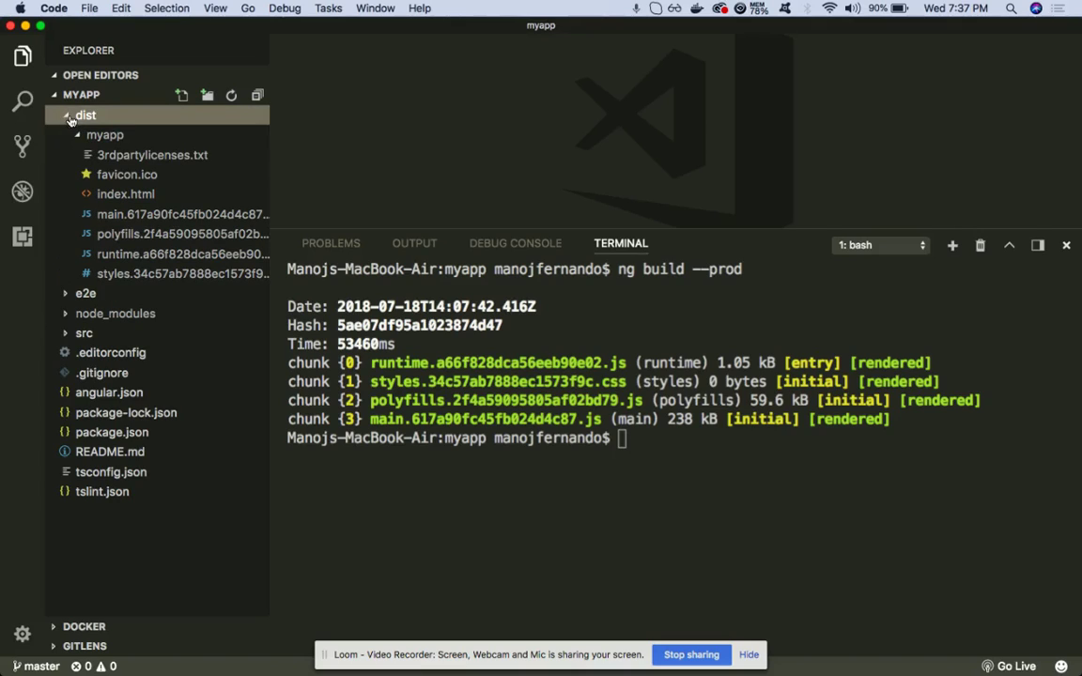
click(79, 136)
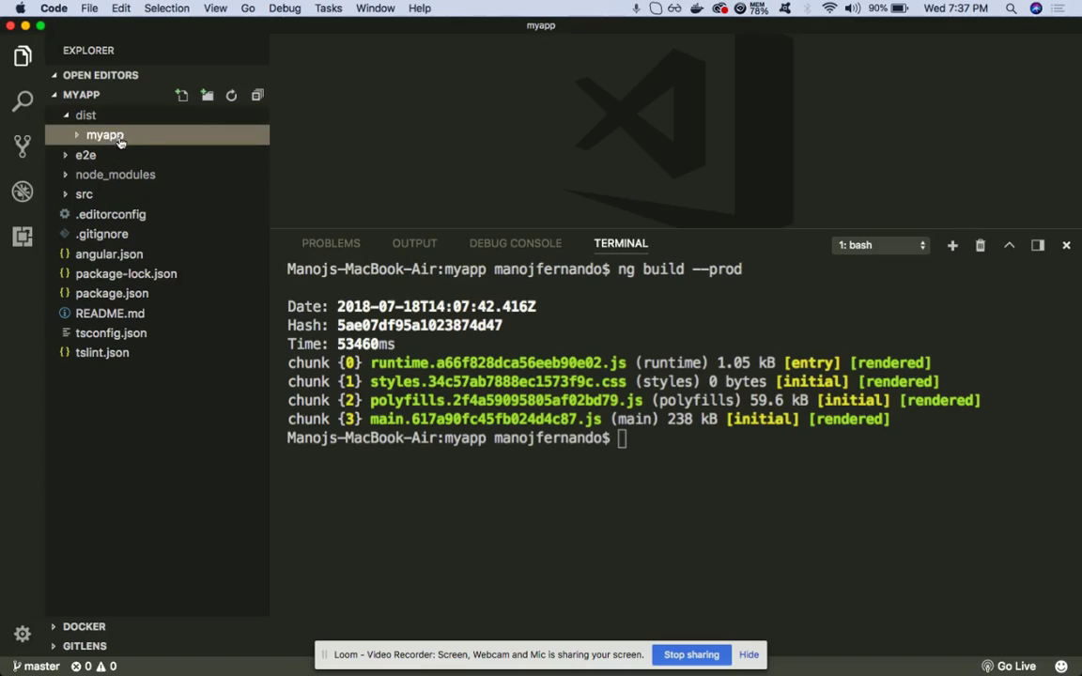
click(71, 133)
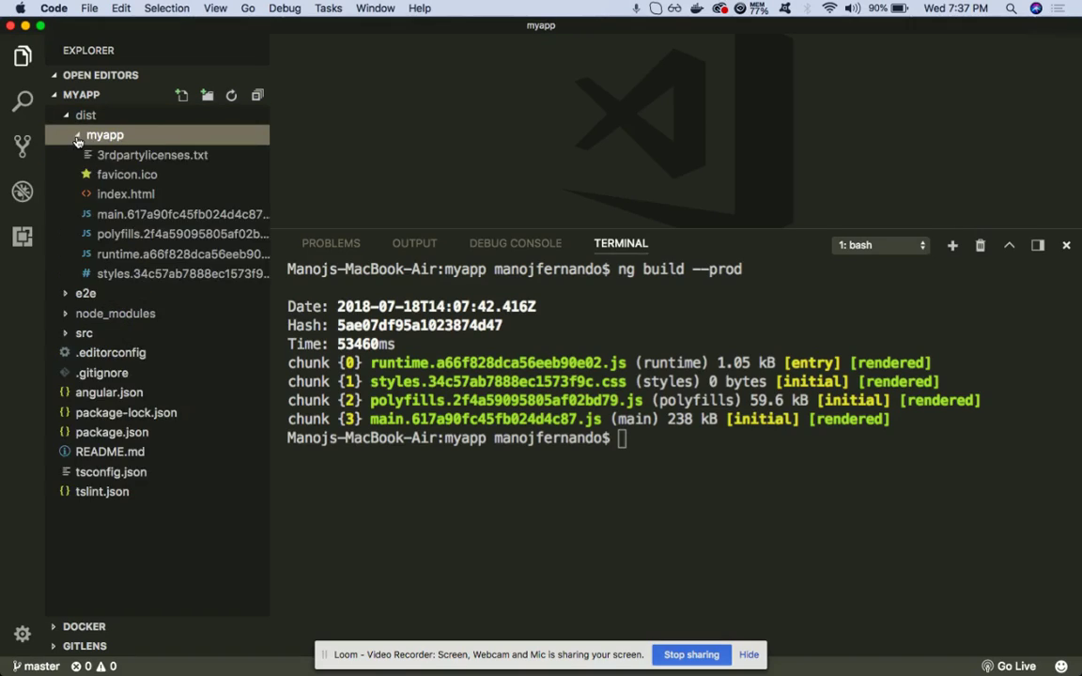
click(71, 133)
click(69, 117)
Clear the integrated terminal and serve the app in the browser by running ng serve -o
click(703, 506)
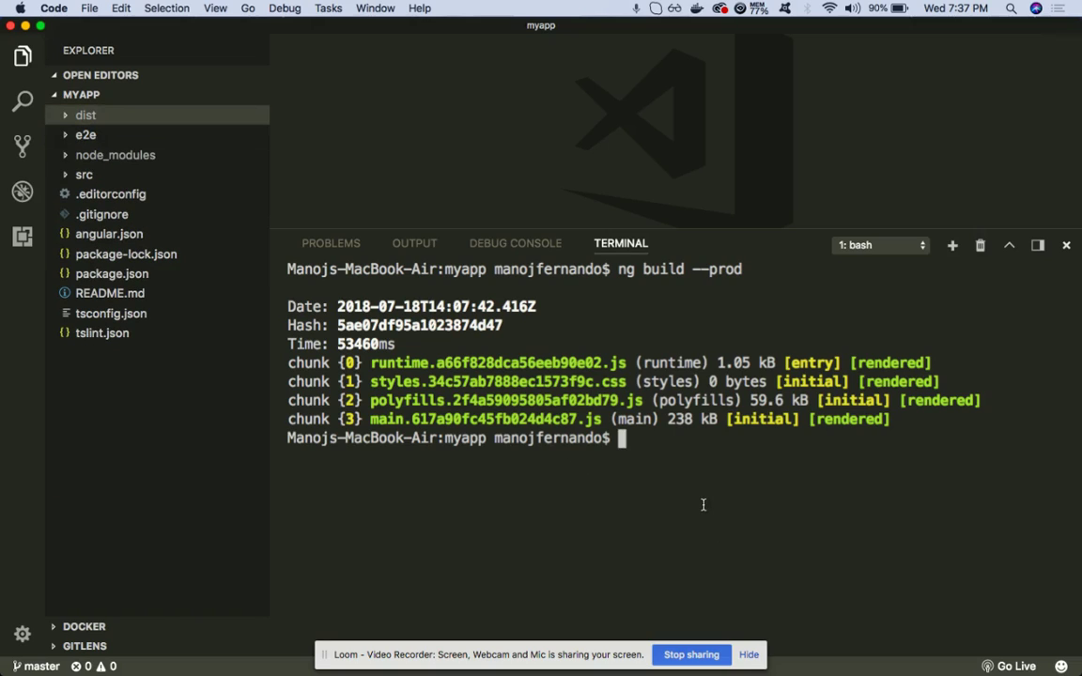
text(clear)
key(Return)
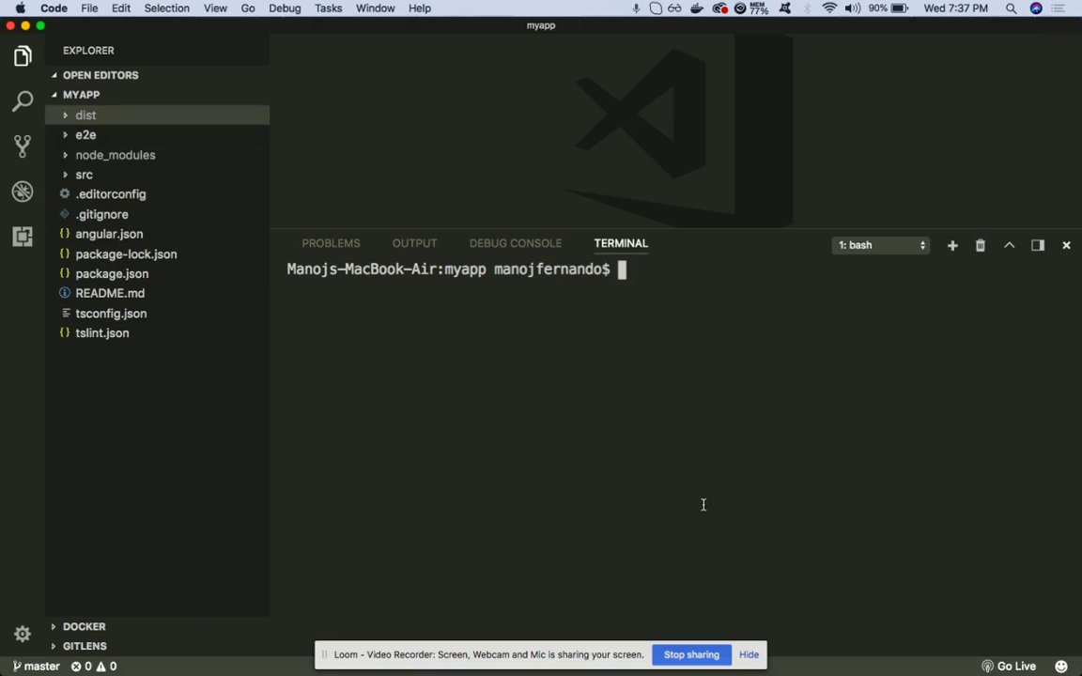
text(ng serve)
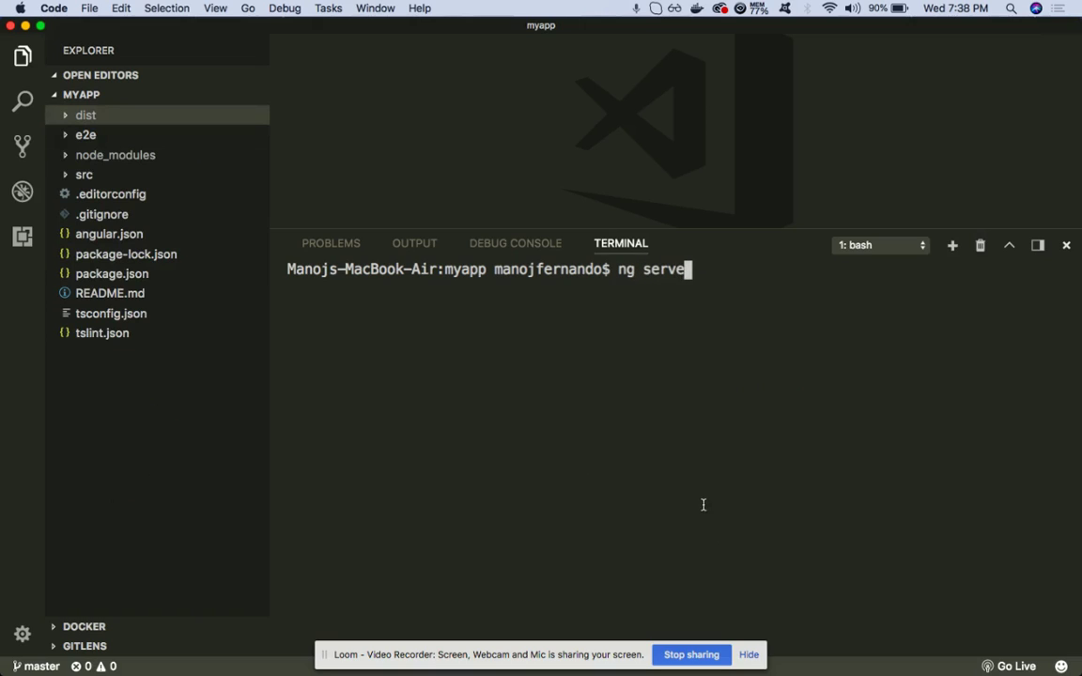
text( -o)
key(Return)
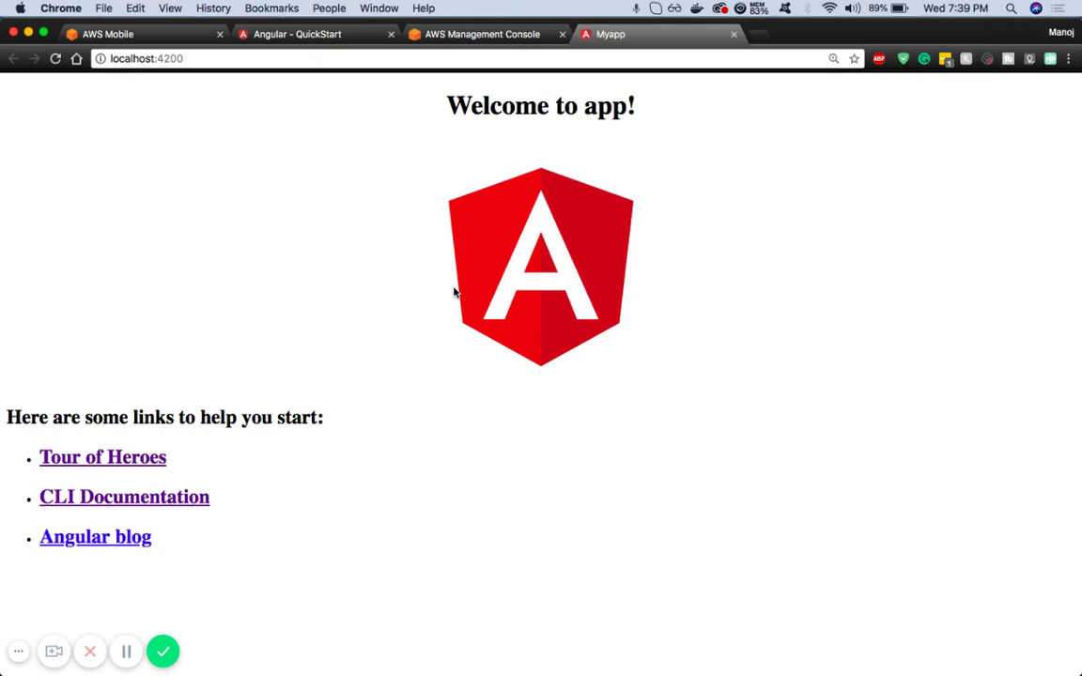
Go to the AWS Management Console, search the services for mobile hub, and open Mobile Hub
click(143, 35)
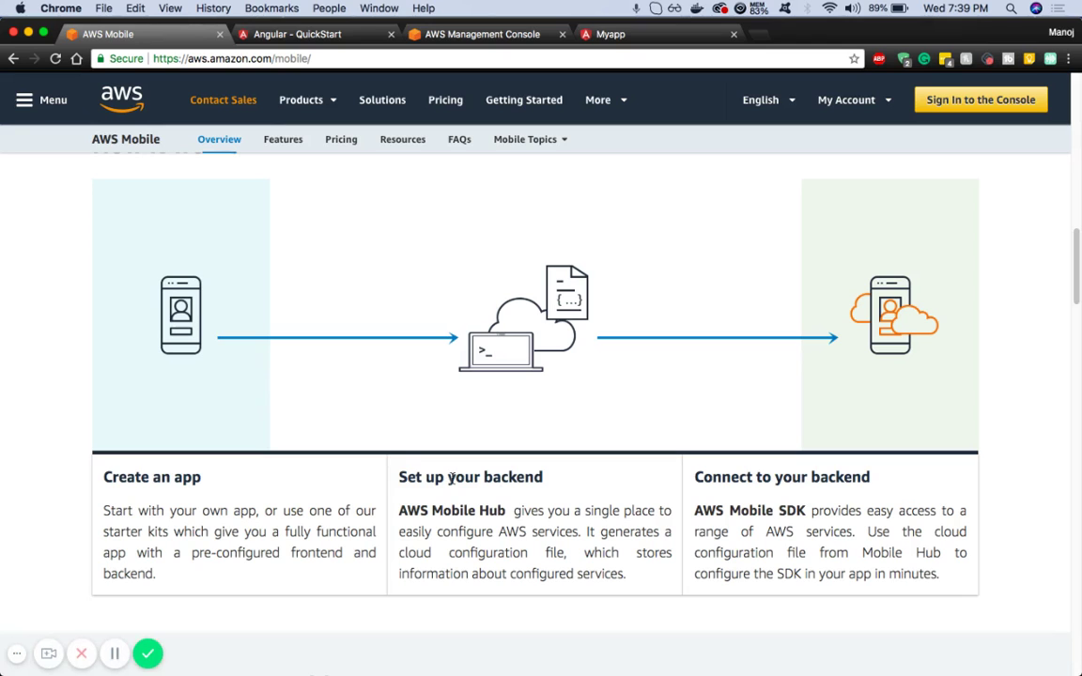
click(475, 35)
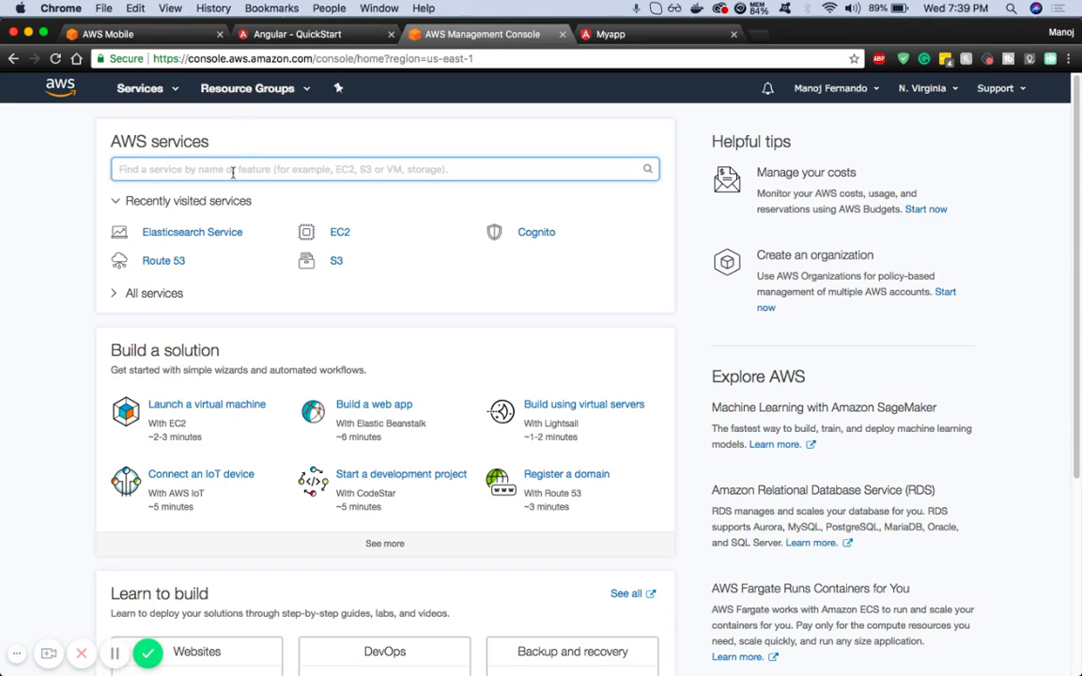
text(mobilehub)
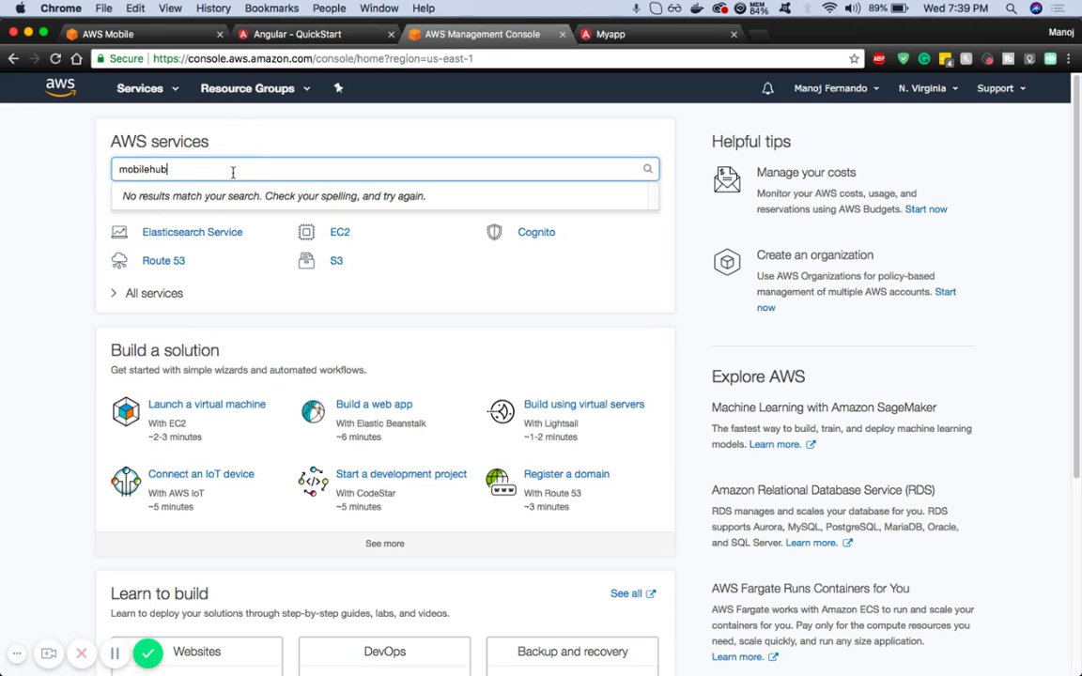
key(BackSpace)
key(BackSpace)
key(BackSpace)
text(hub)
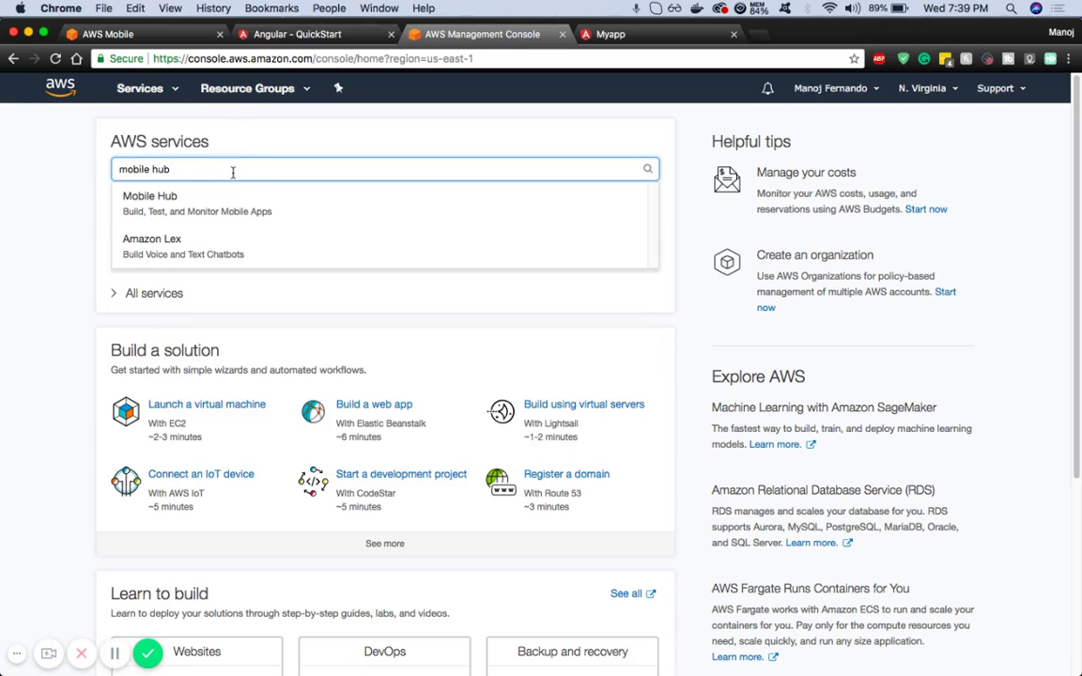
click(203, 199)
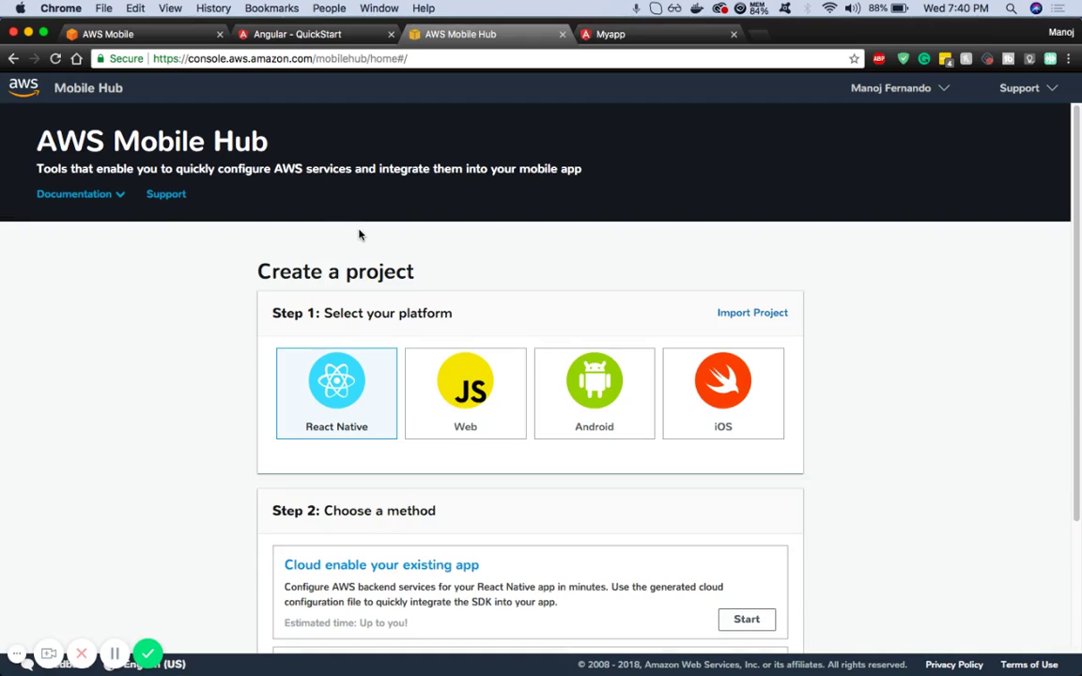
Create a Mobile Hub project named myapp for the Web platform with the method Cloud enable your existing app
scroll(228, 389, down, 1)
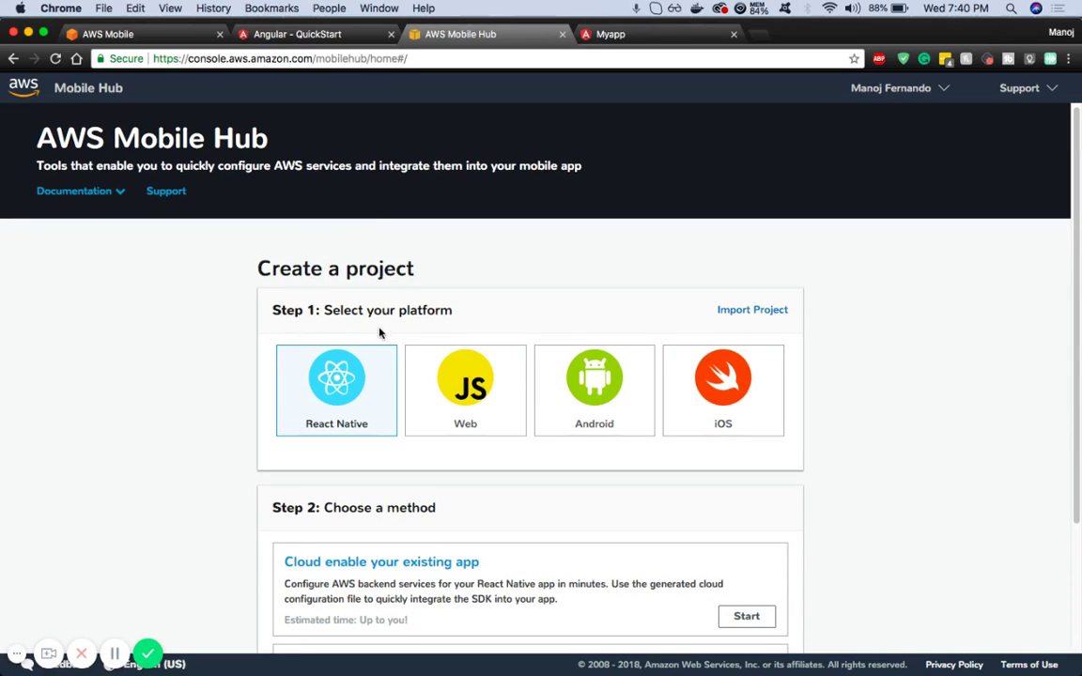
click(467, 398)
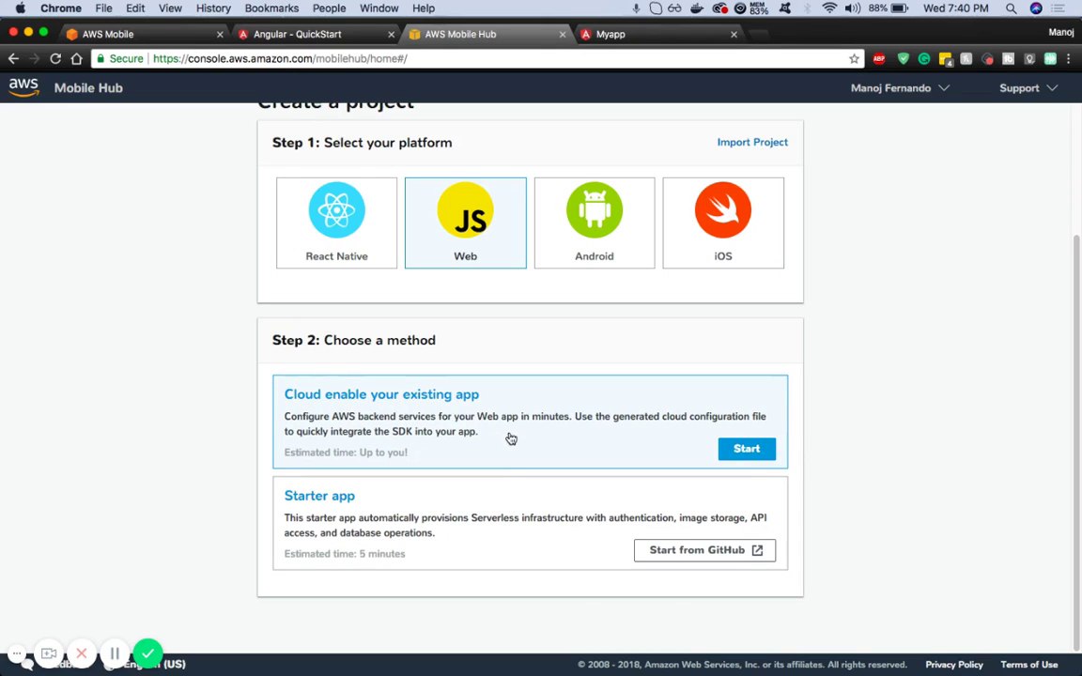
click(745, 451)
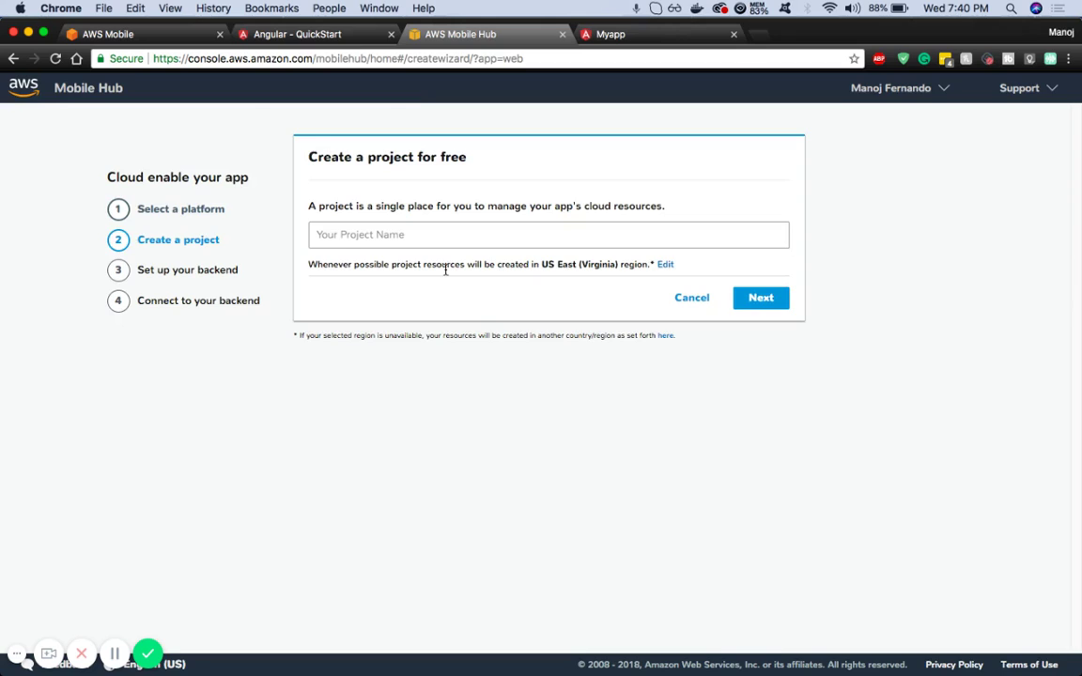
click(419, 234)
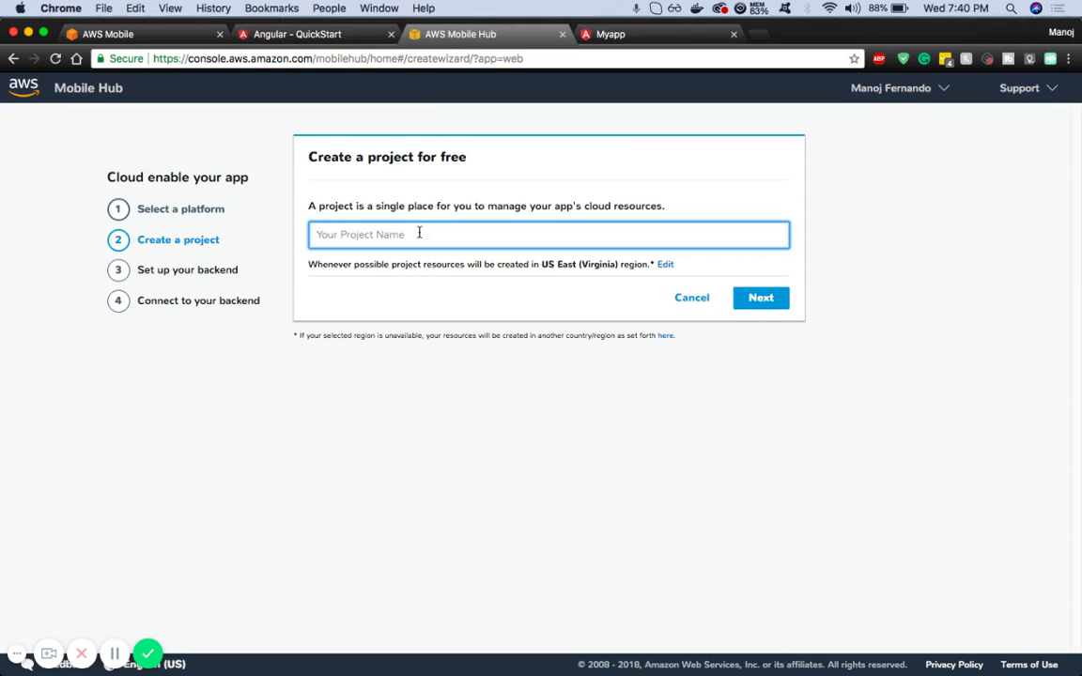
text(myapp)
click(759, 303)
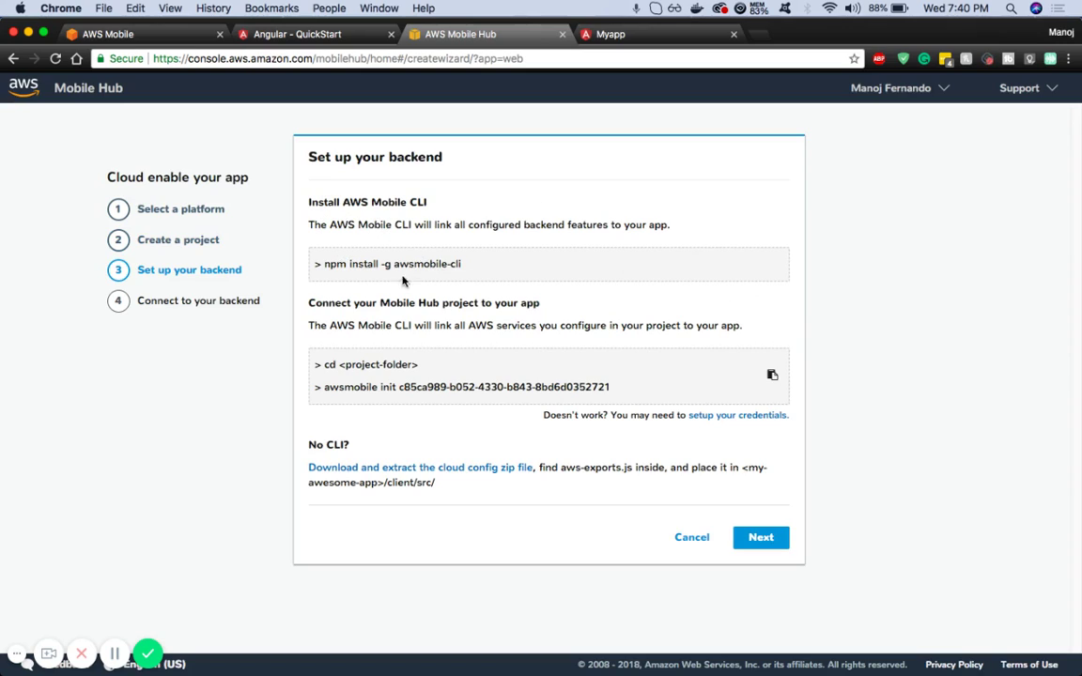
Copy the npm install -g awsmobile-cli command from the backend setup instructions and switch to Terminal
drag(461, 264, 297, 235)
key(super+c)
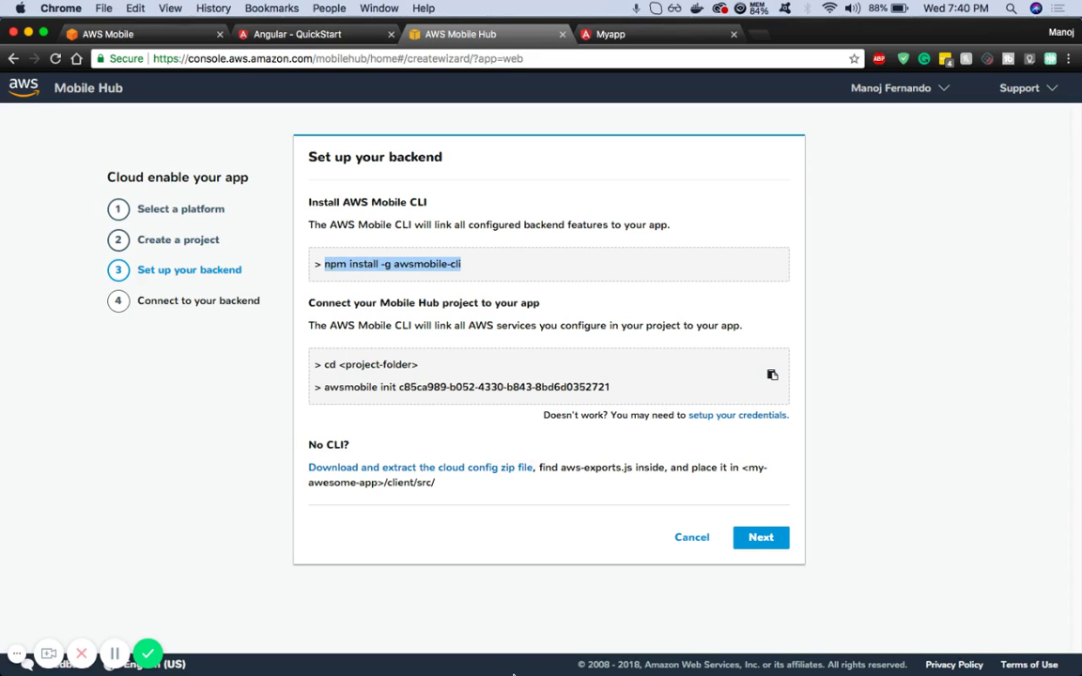
mouse_move(513, 673)
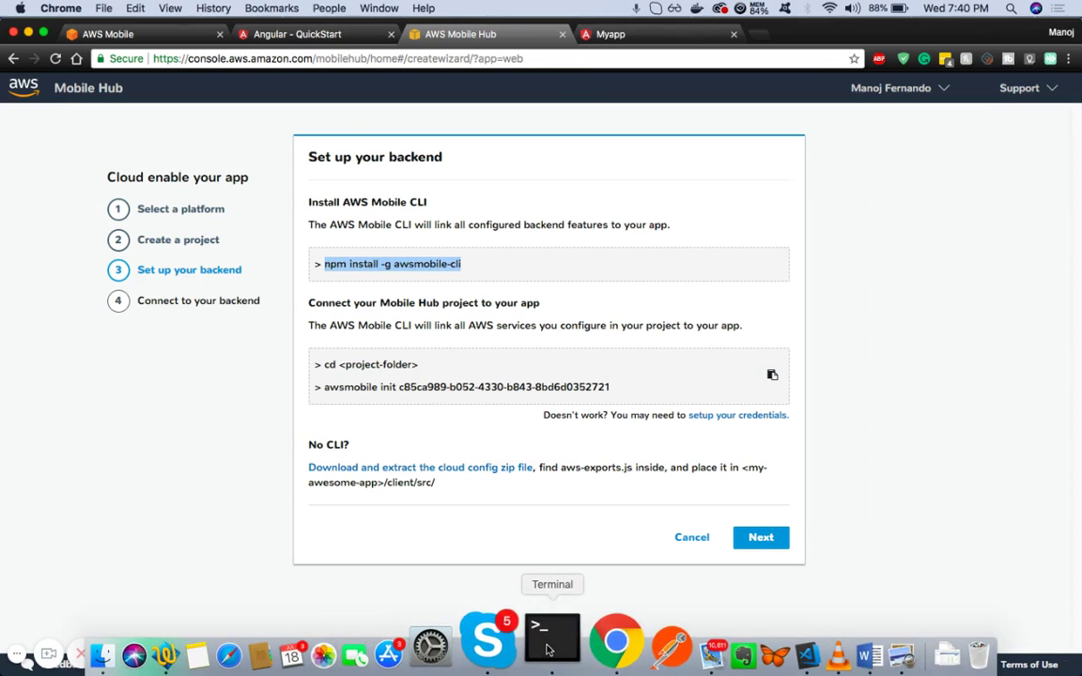
click(550, 648)
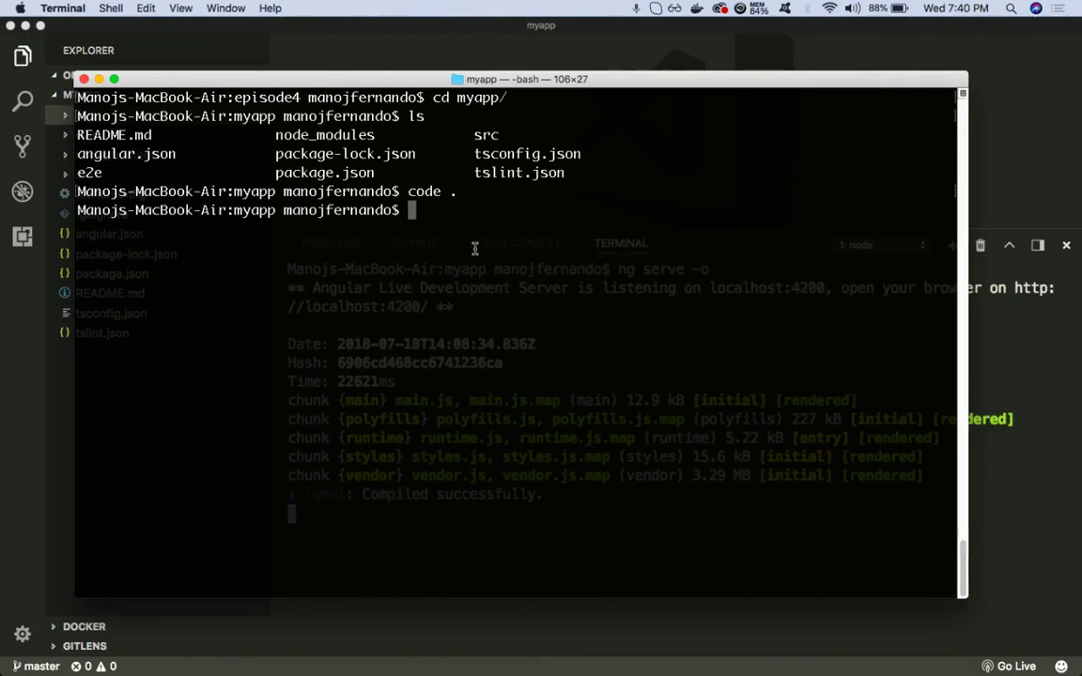
key(super+v)
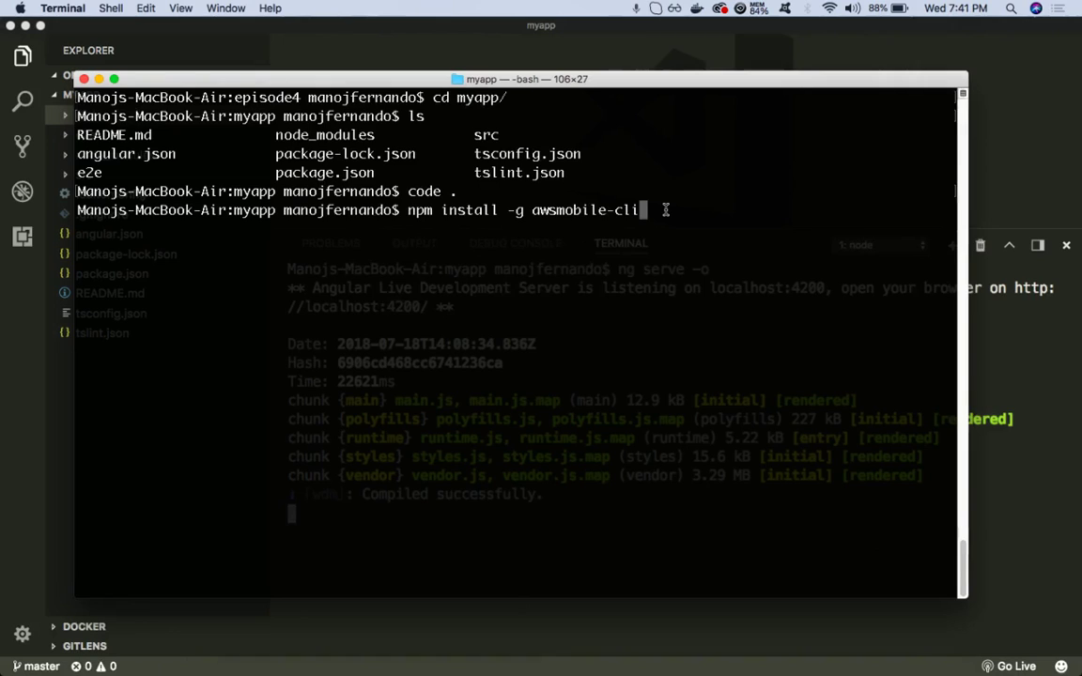
key(BackSpace)
key(BackSpace)
key(BackSpace)
key(BackSpace)
key(BackSpace)
key(BackSpace)
key(BackSpace)
key(BackSpace)
key(BackSpace)
key(BackSpace)
key(BackSpace)
key(BackSpace)
key(BackSpace)
key(BackSpace)
key(BackSpace)
key(BackSpace)
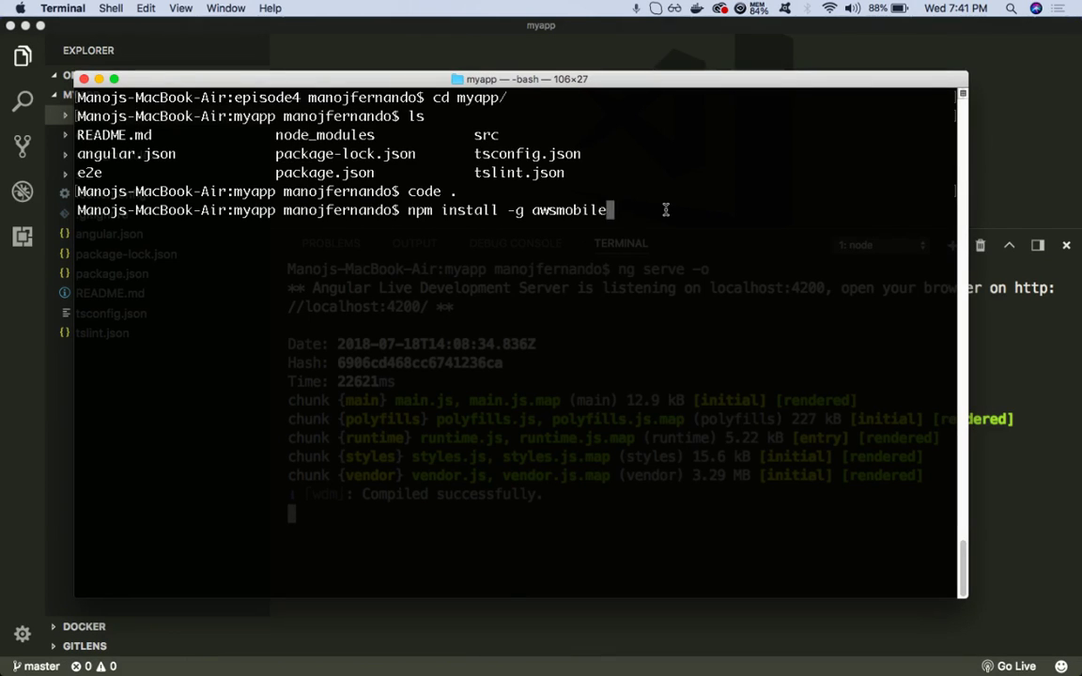
key(BackSpace)
key(BackSpace)
key(BackSpace)
key(BackSpace)
key(BackSpace)
key(BackSpace)
key(BackSpace)
key(BackSpace)
key(BackSpace)
key(BackSpace)
key(BackSpace)
key(BackSpace)
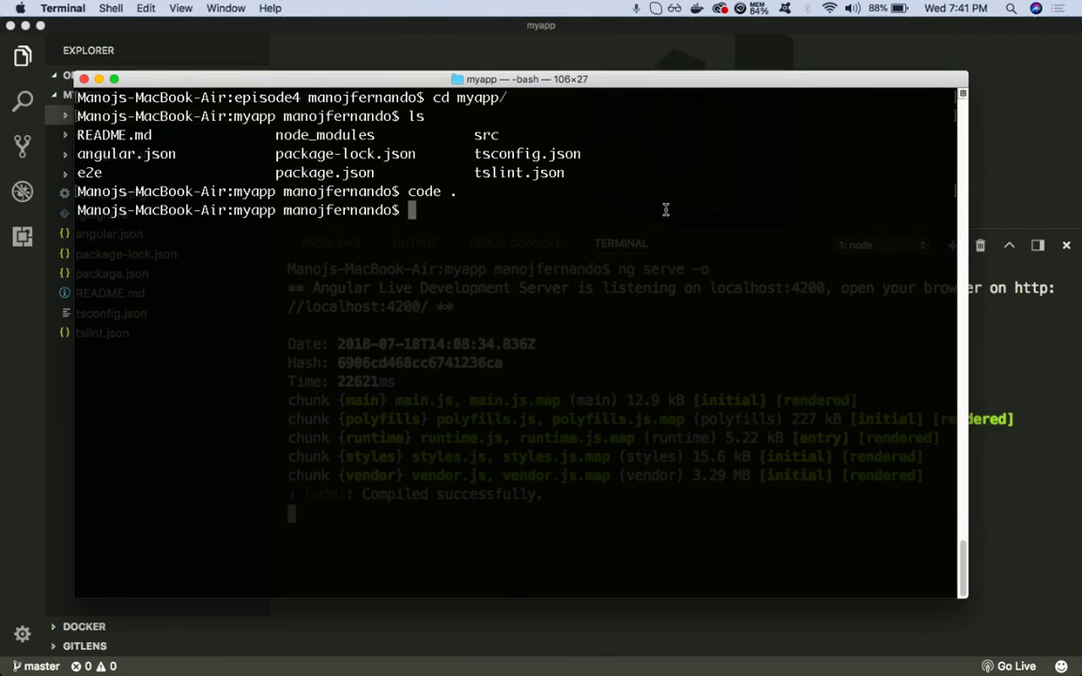
Clear the Terminal output and check the installed AWS Mobile CLI with awsmobile --version
text(clear)
key(Return)
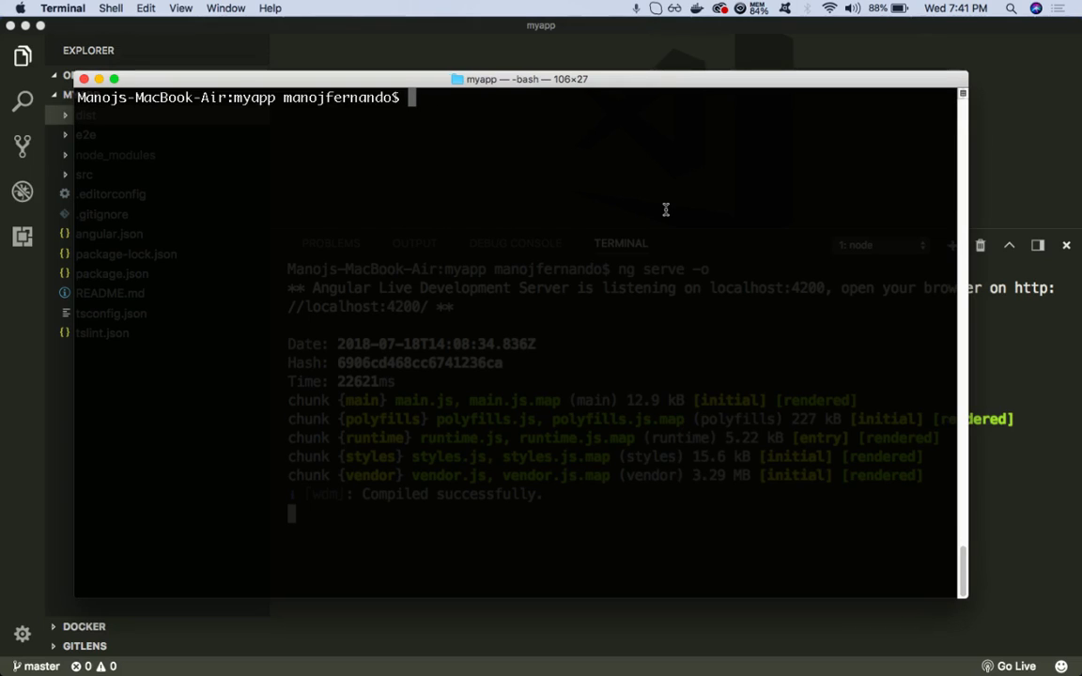
text(awsmobile)
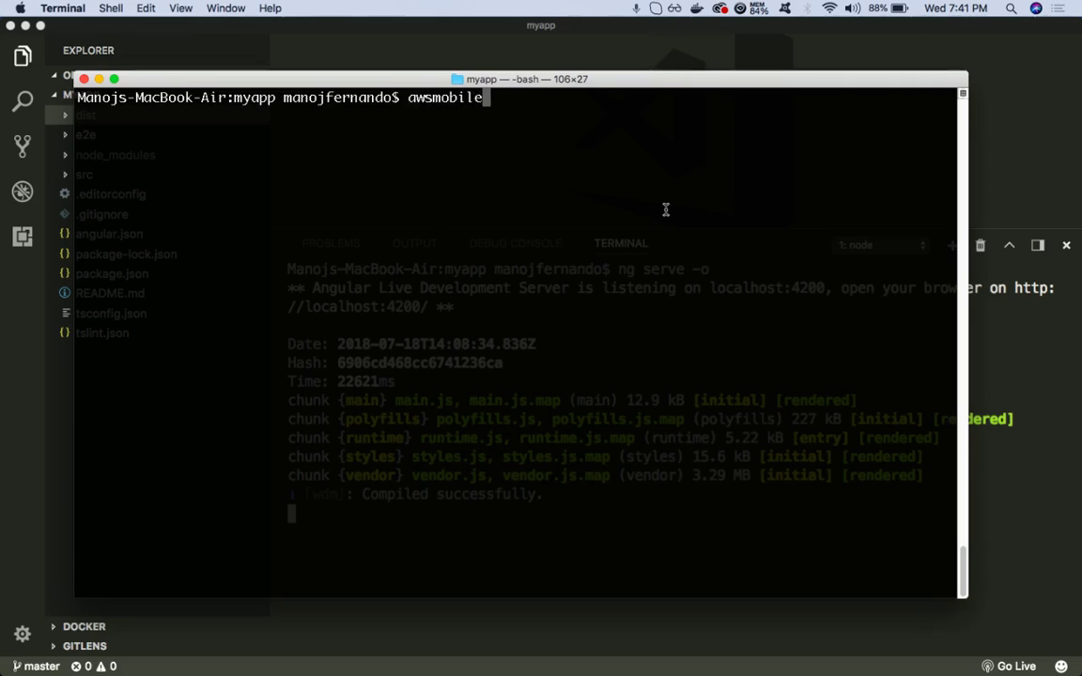
text( --version)
key(Return)
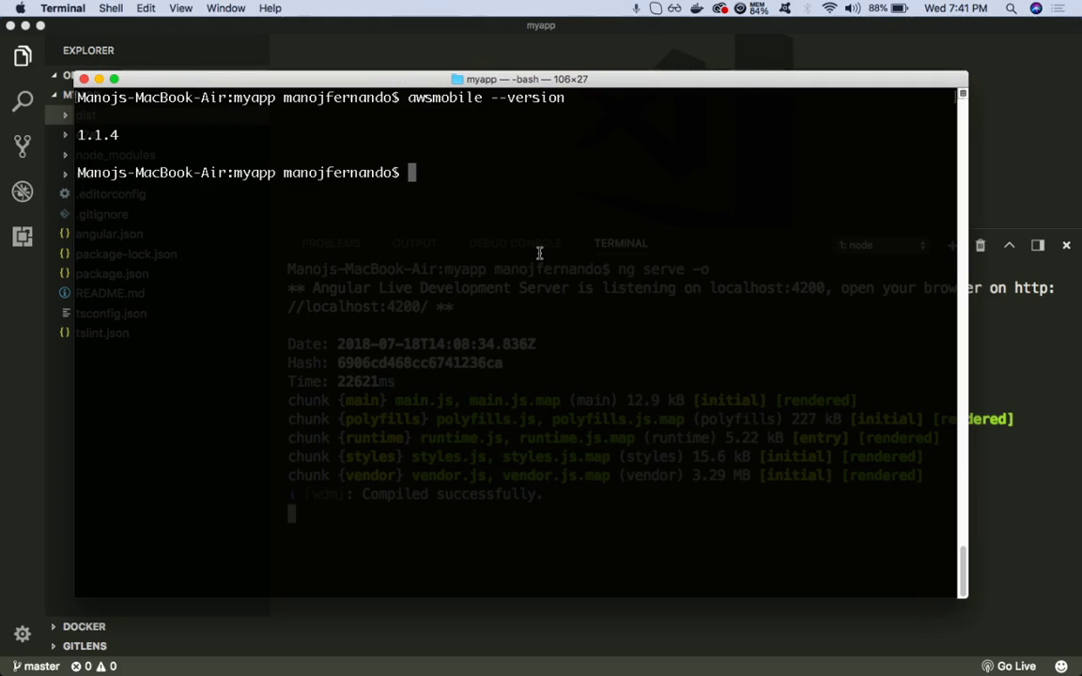
Copy the awsmobile init command with its project ID from Mobile Hub, and print Terminal's working directory with pwd
key(ctrl+Right)
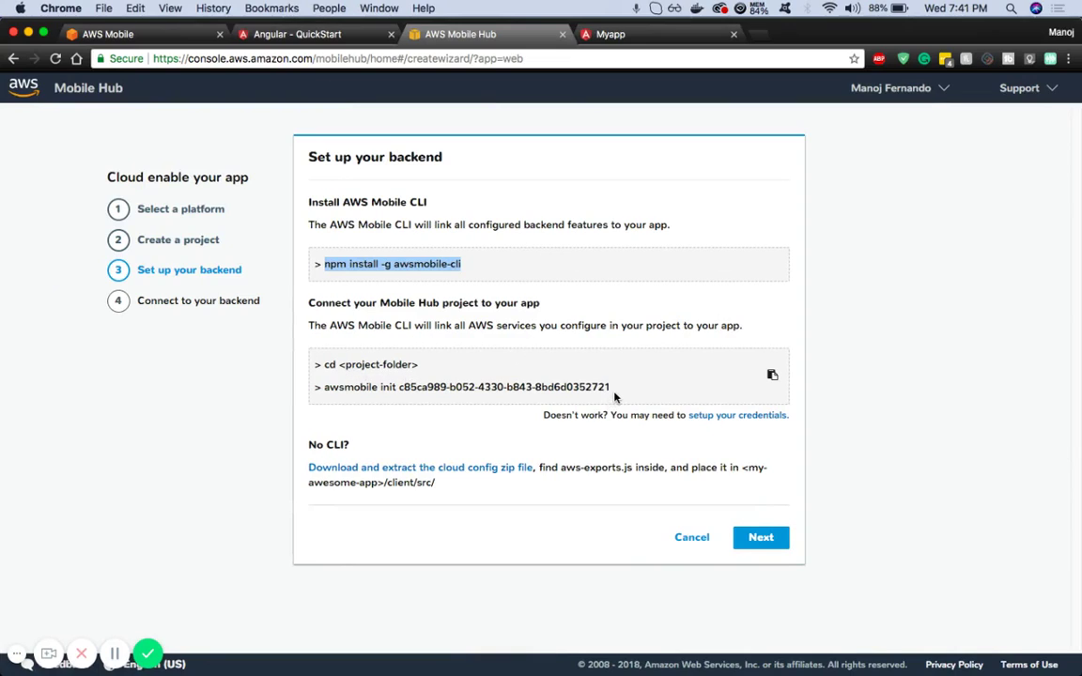
drag(611, 387, 324, 390)
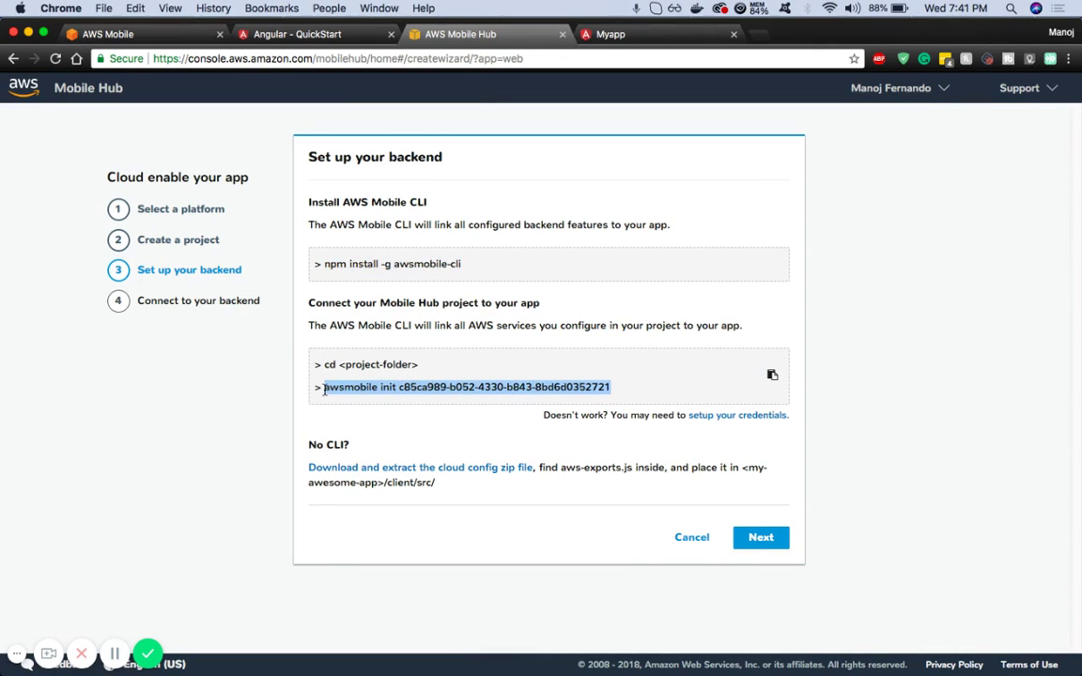
key(super+c)
key(super+Tab)
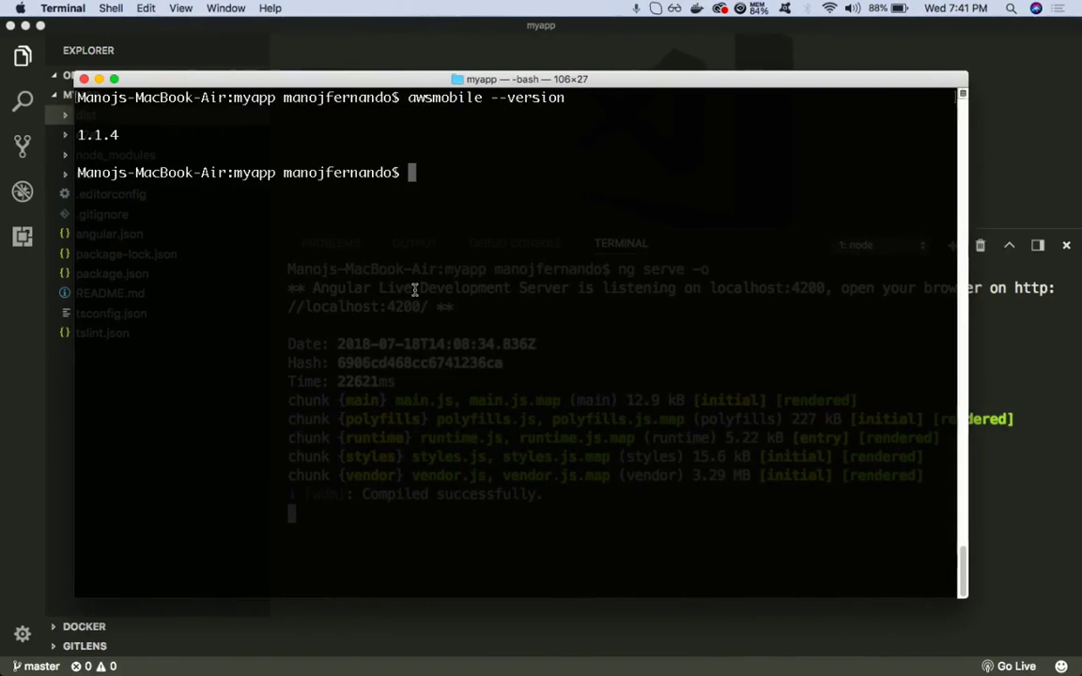
text(pwd)
key(Return)
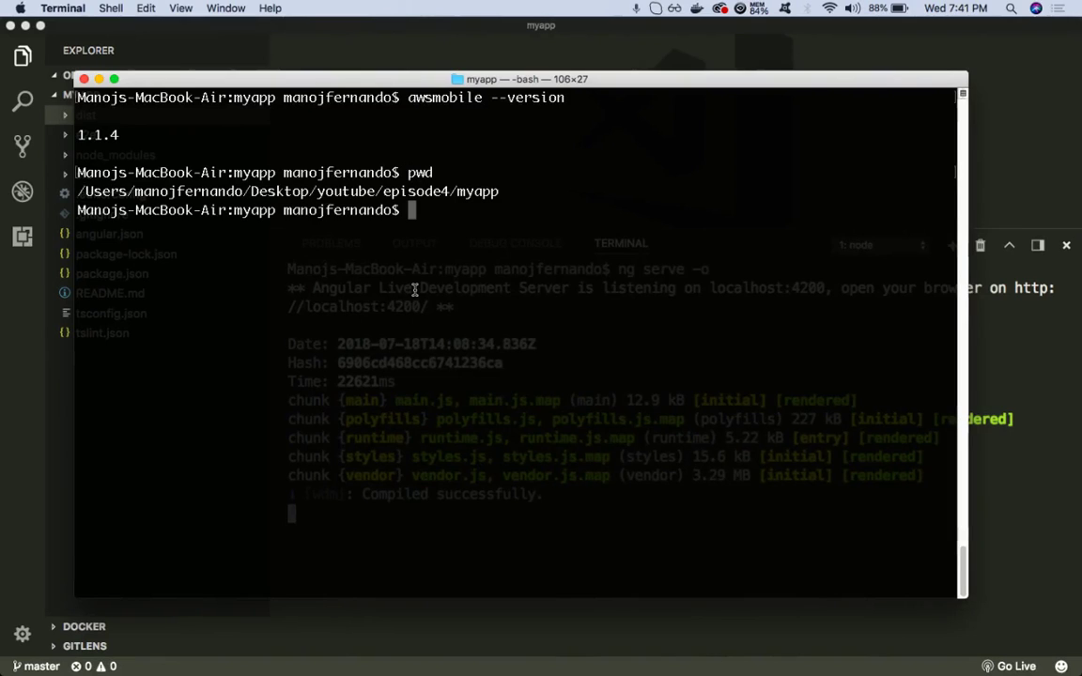
Run the copied awsmobile init command on a cleared screen, and move the Terminal window aside to uncover the editor's file list
text(clear)
key(Return)
key(super+v)
key(Return)
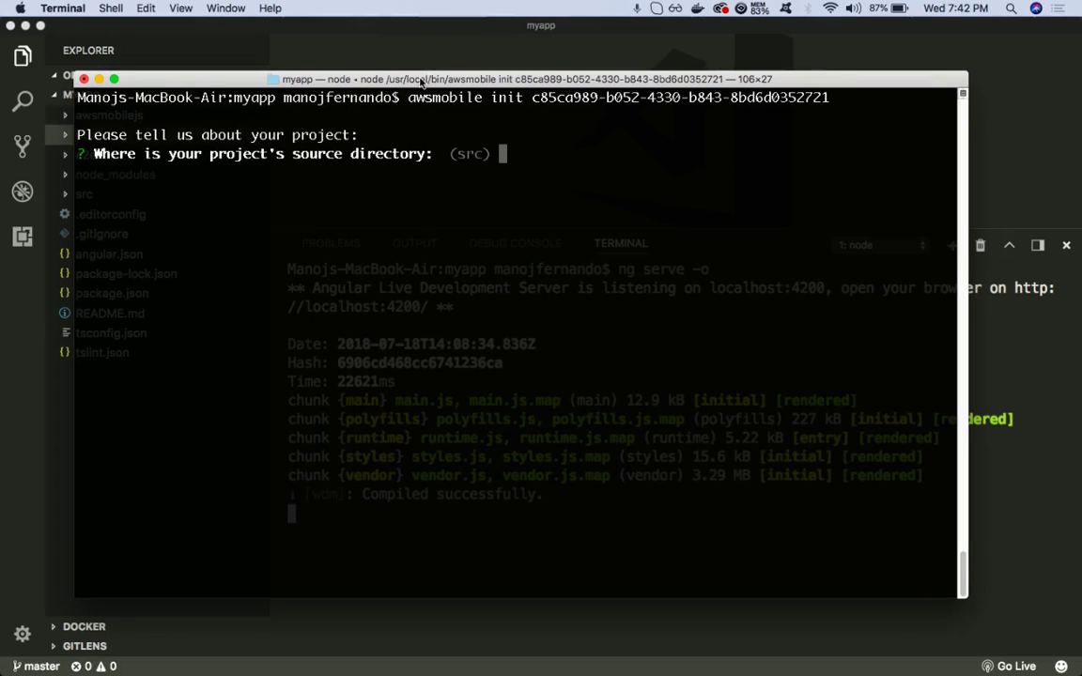
drag(420, 83, 589, 76)
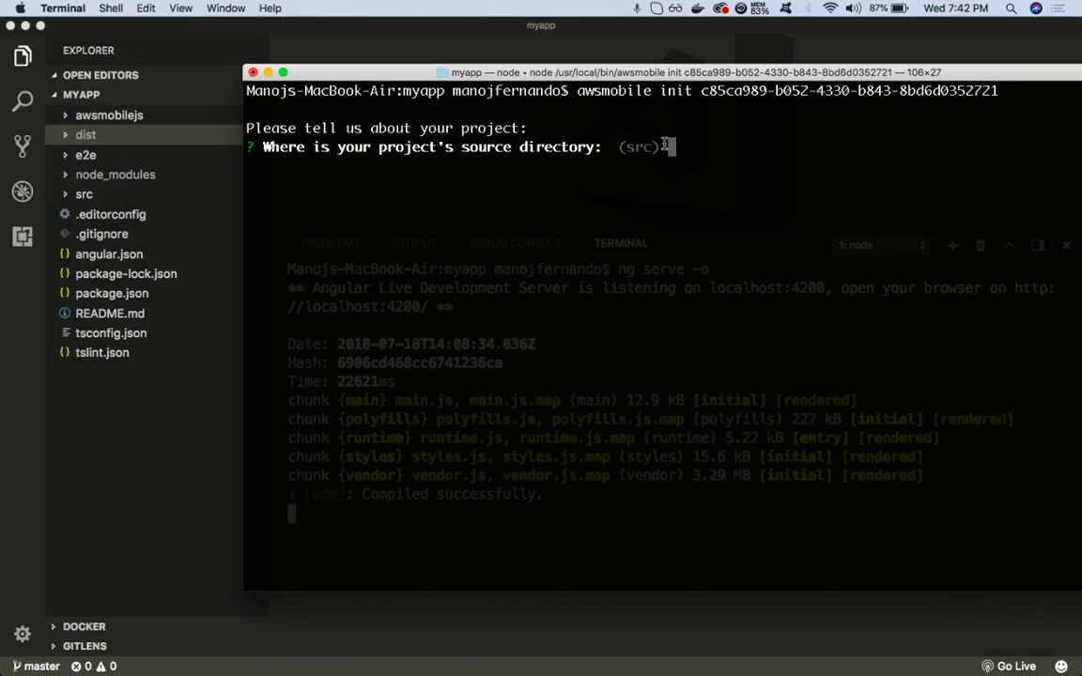
Accept src as the project's source directory, and expand the dist folder in VS Code's file list to check its subfolder
key(Return)
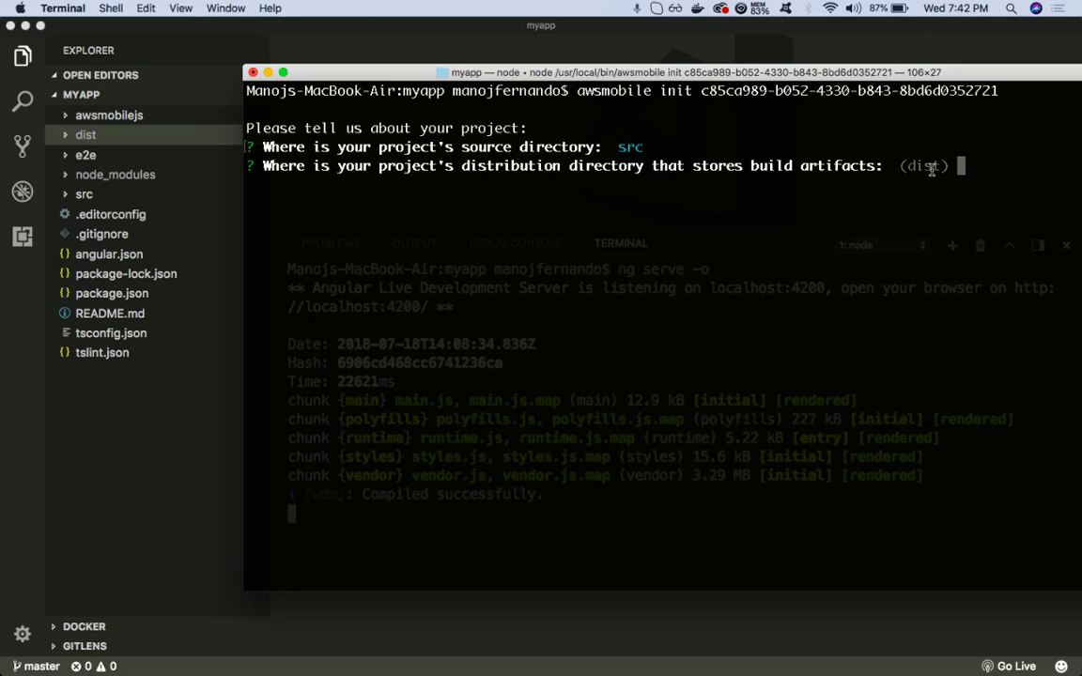
click(67, 139)
click(66, 139)
click(95, 156)
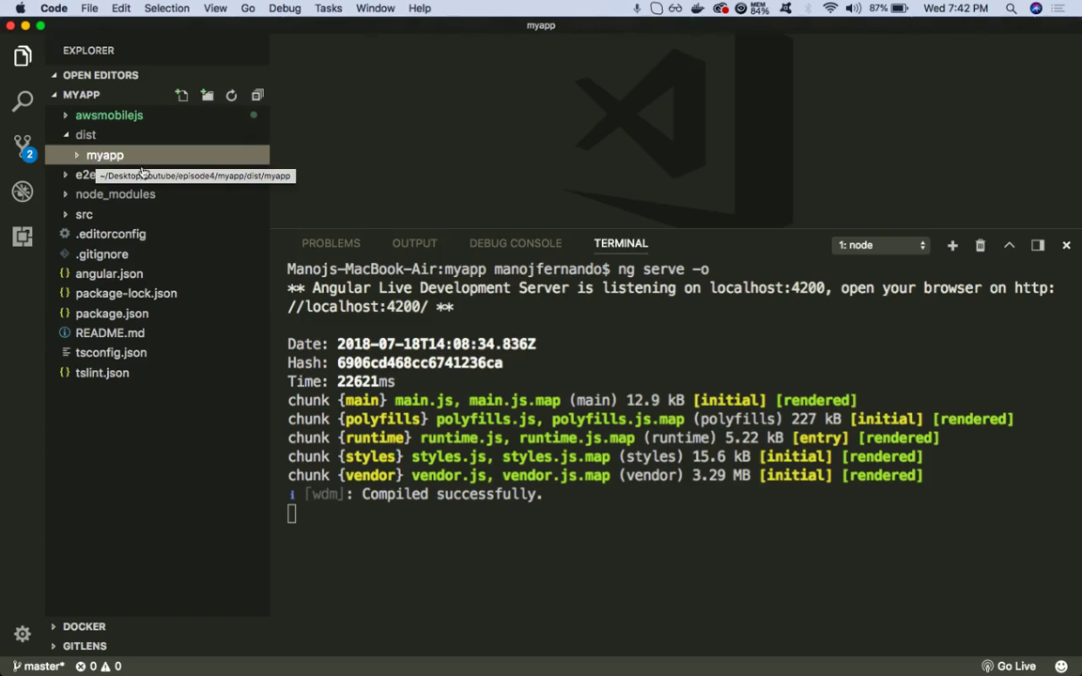
Return to the awsmobile init session in Terminal and set the distribution directory to dist/myapp
key(ctrl+Up)
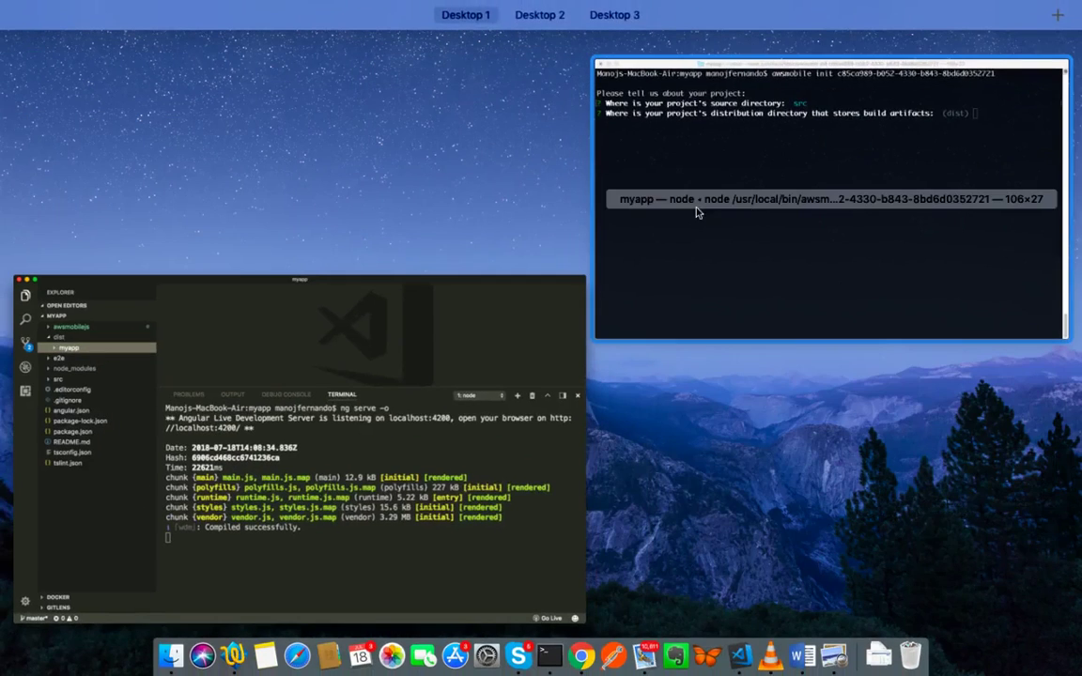
click(815, 222)
text(ddis)
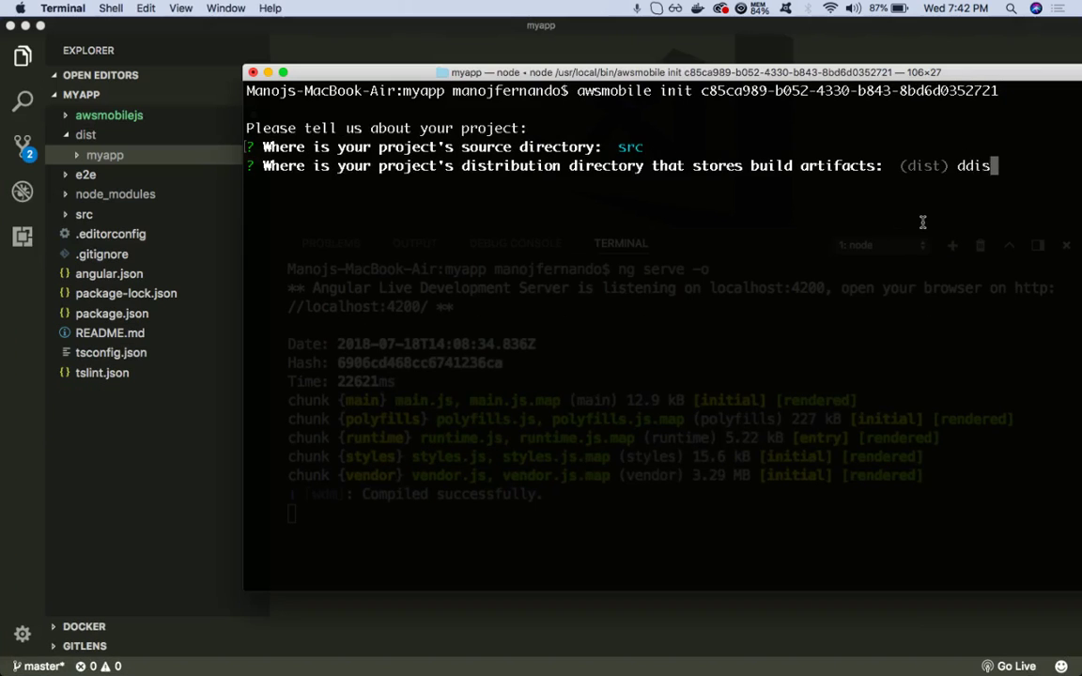
key(BackSpace)
key(BackSpace)
key(BackSpace)
text(ist/myapp)
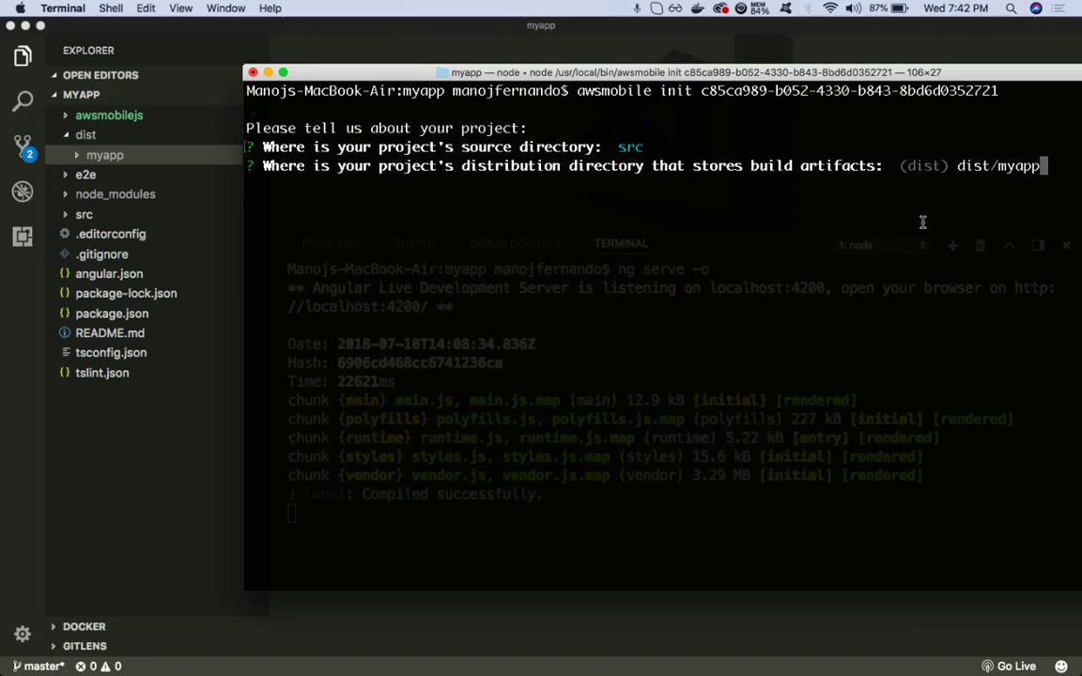
key(Return)
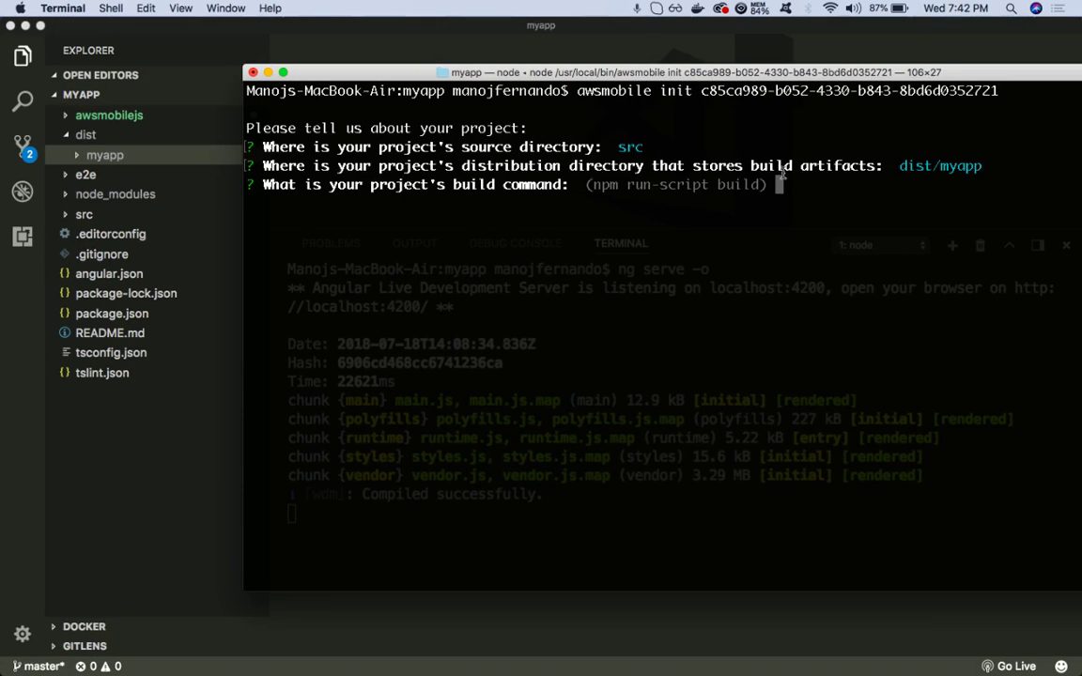
Accept npm run-script build as the build command and set the local start command to ng server -o
key(Return)
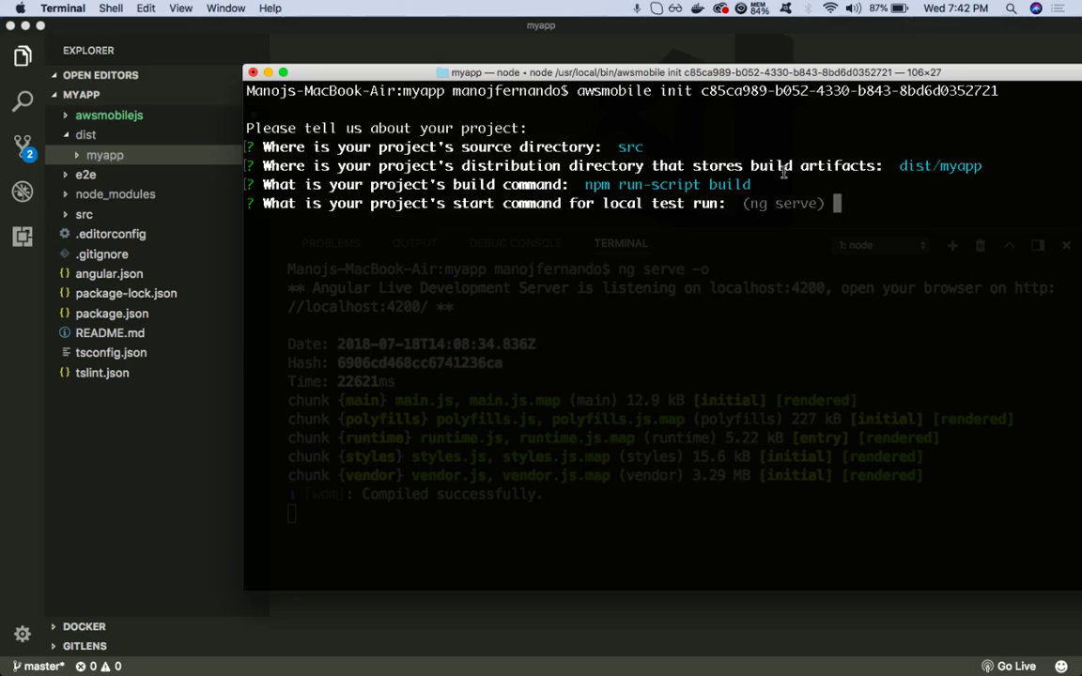
text(ng server -)
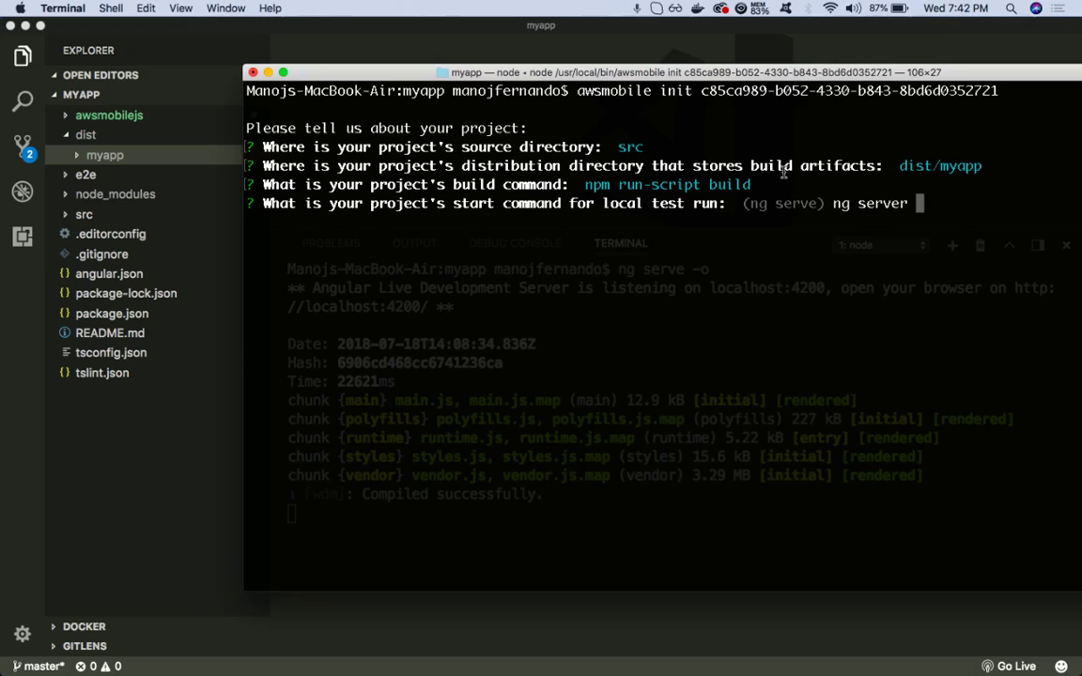
text(o)
key(Return)
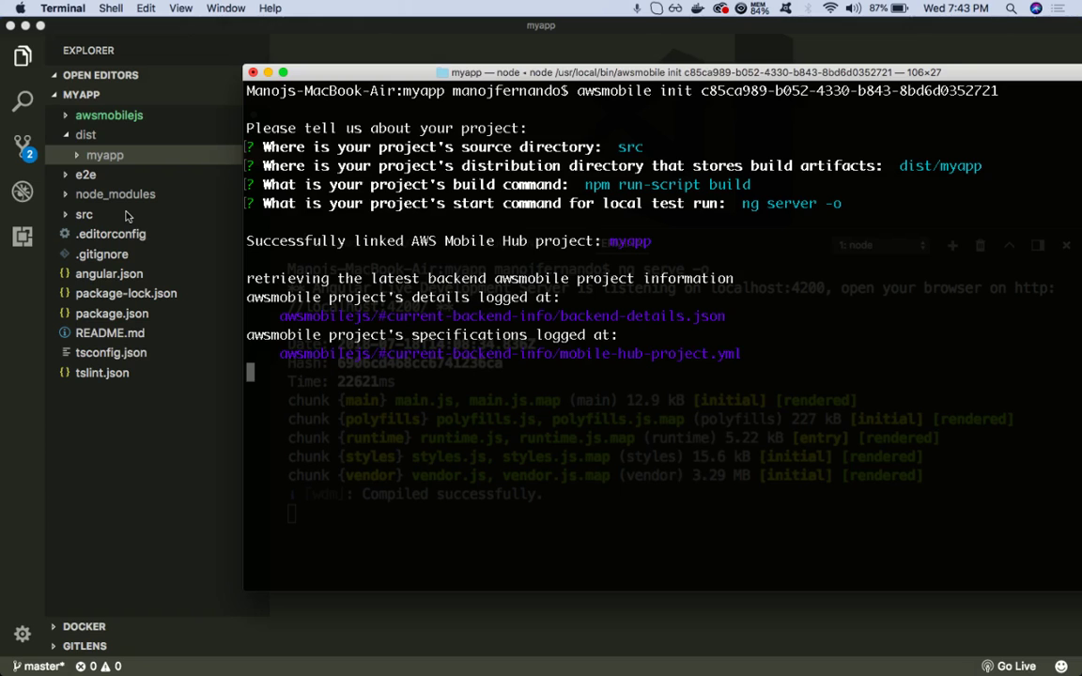
Switch to Chrome, open Mobile Hub's credentials setup guide in a new tab, and review the instructions for getting a new user's credentials
key(ctrl+Right)
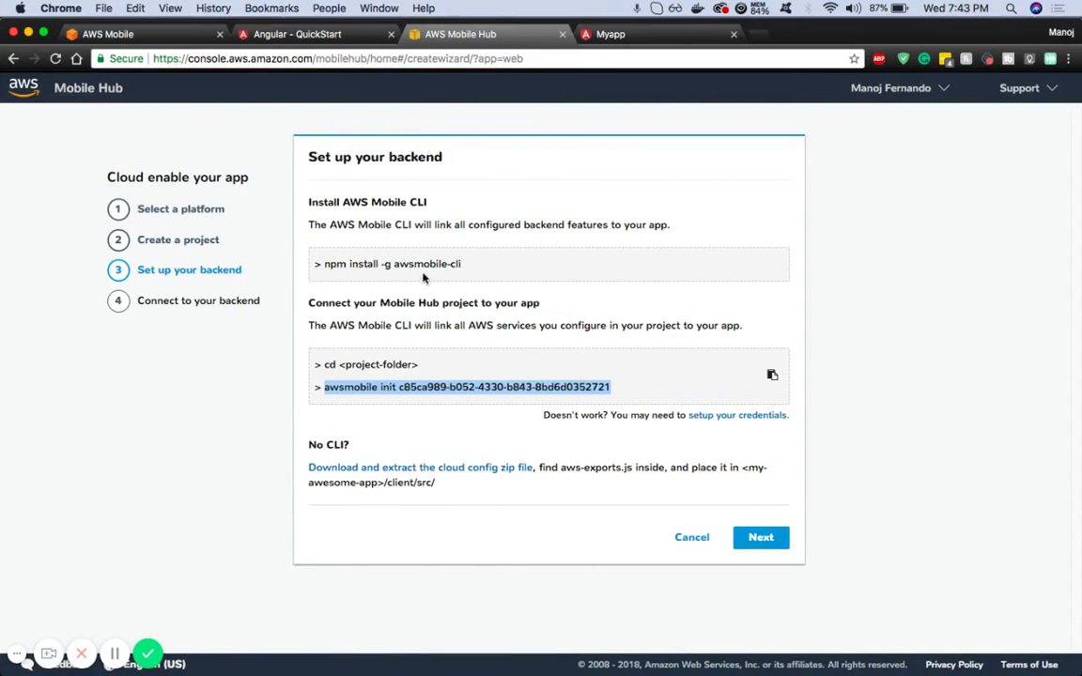
click(368, 404)
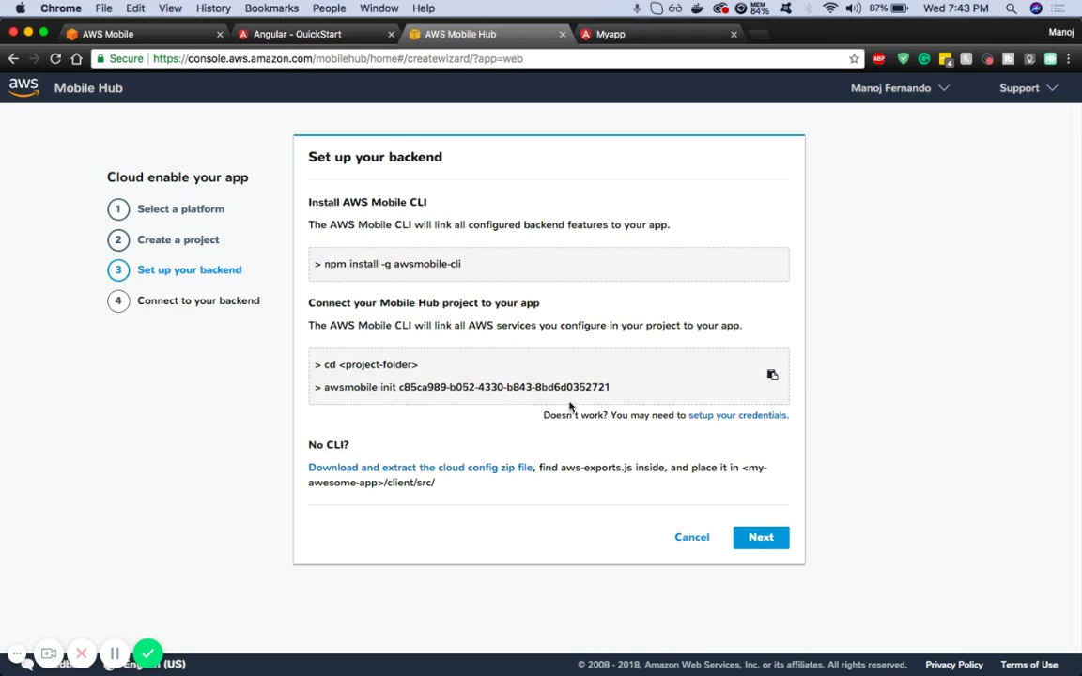
right_click(719, 417)
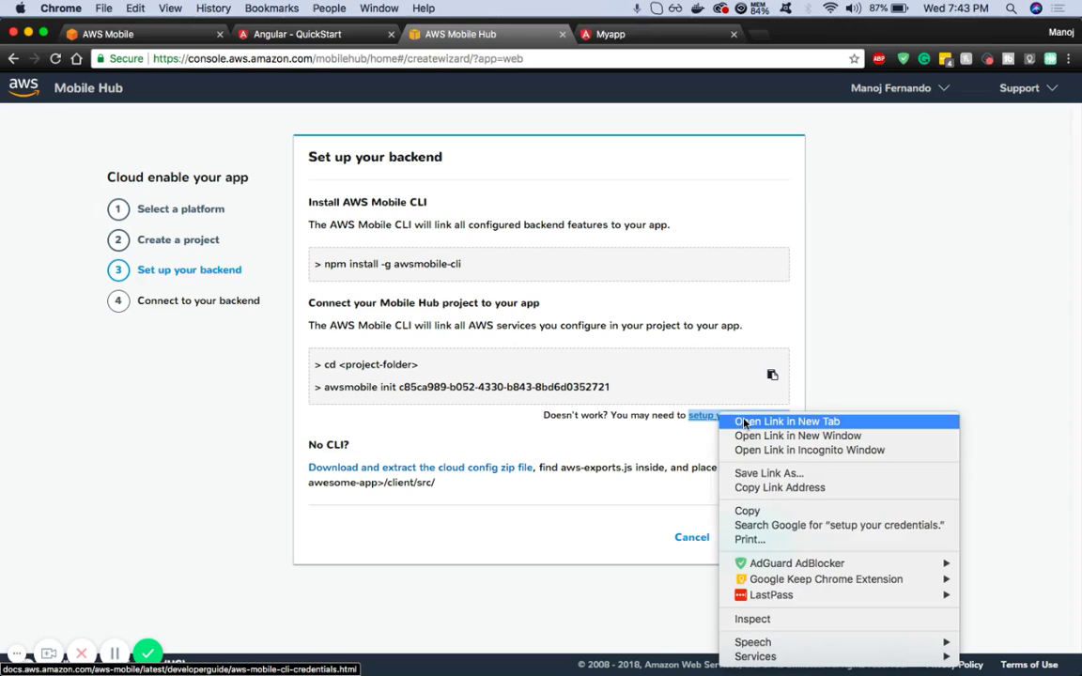
click(744, 425)
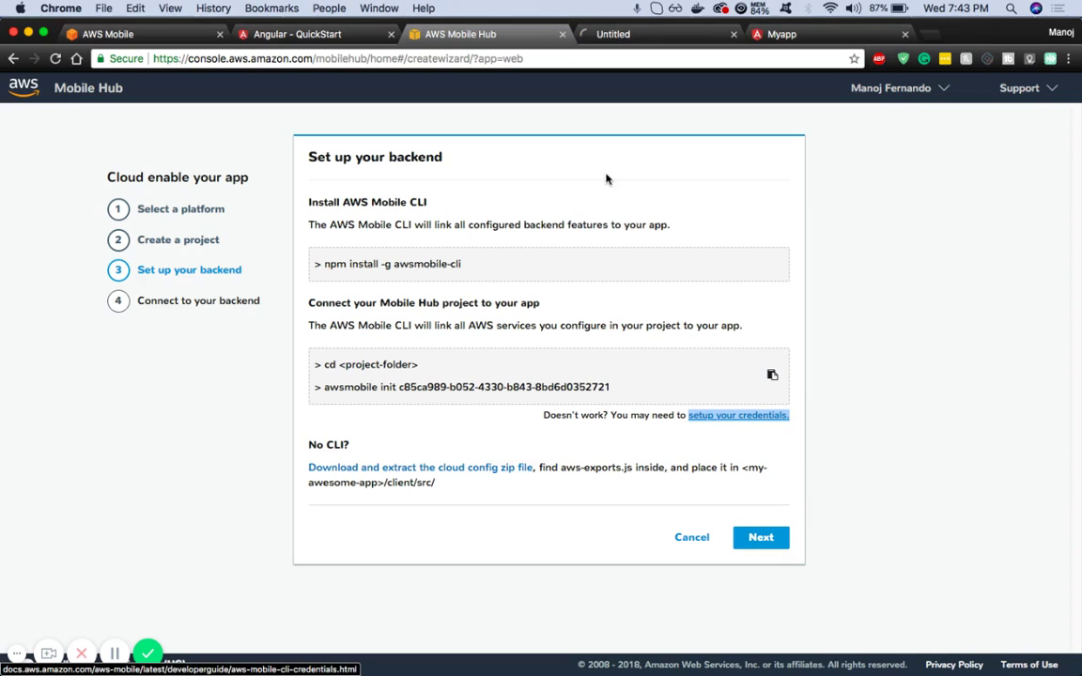
click(635, 37)
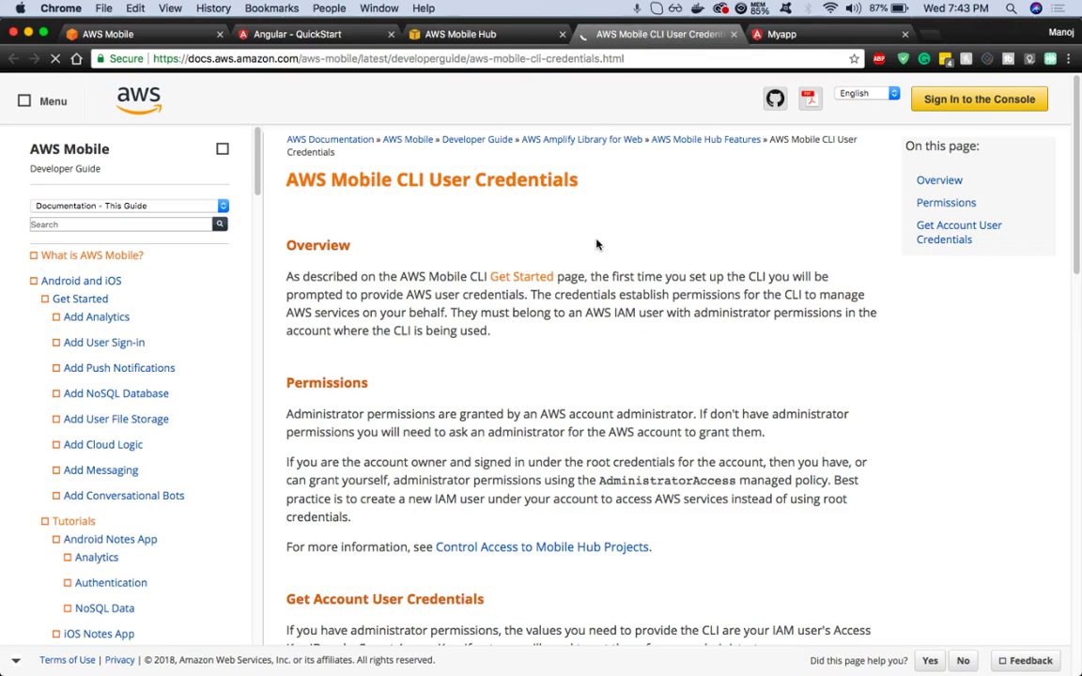
scroll(664, 329, down, 8)
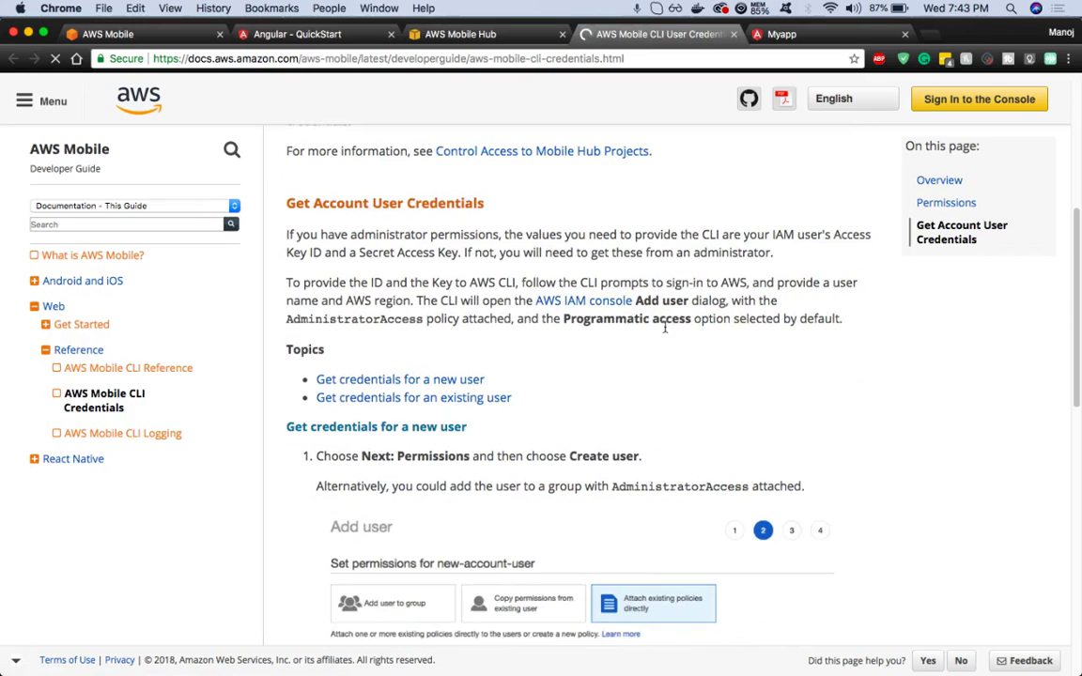
scroll(664, 328, down, 7)
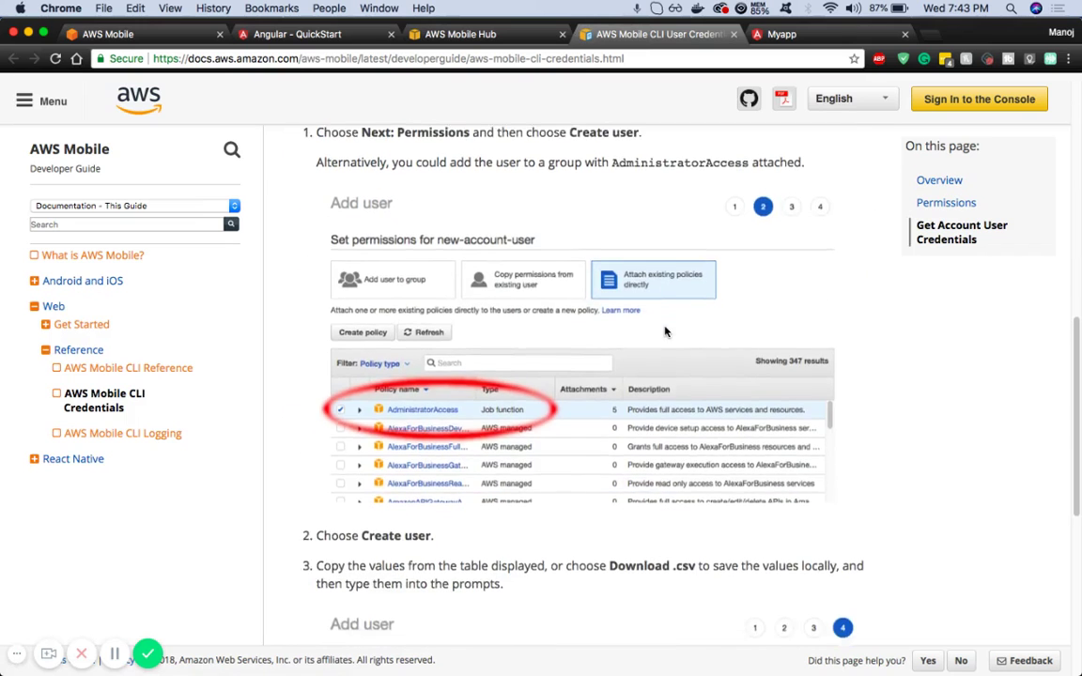
scroll(664, 331, down, 3)
scroll(426, 353, down, 2)
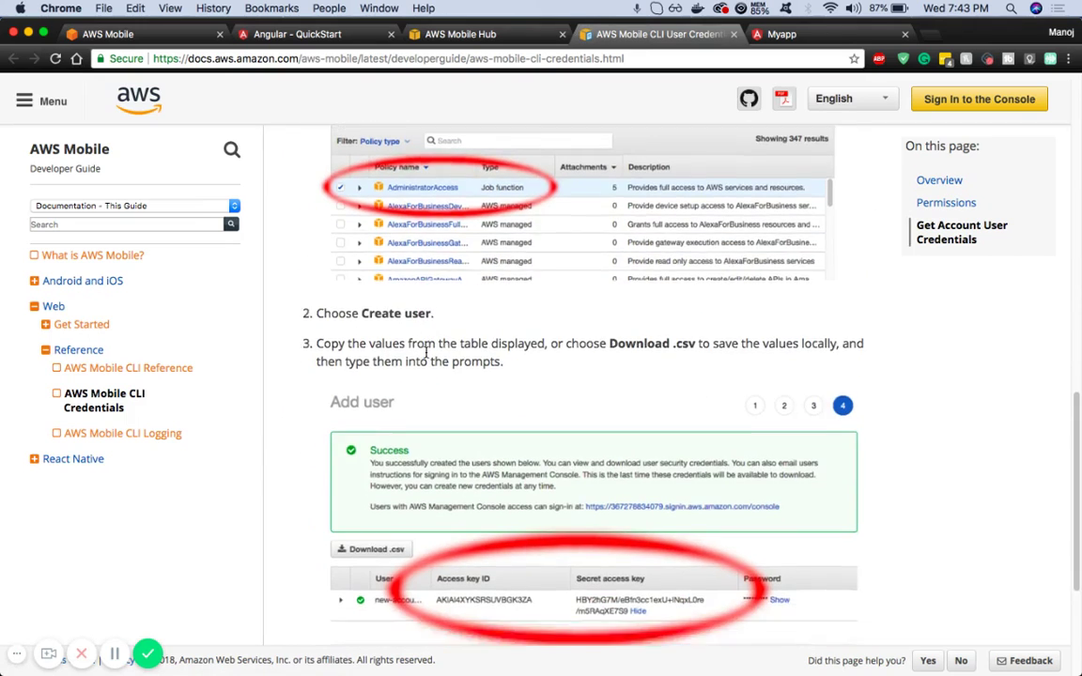
scroll(427, 352, down, 3)
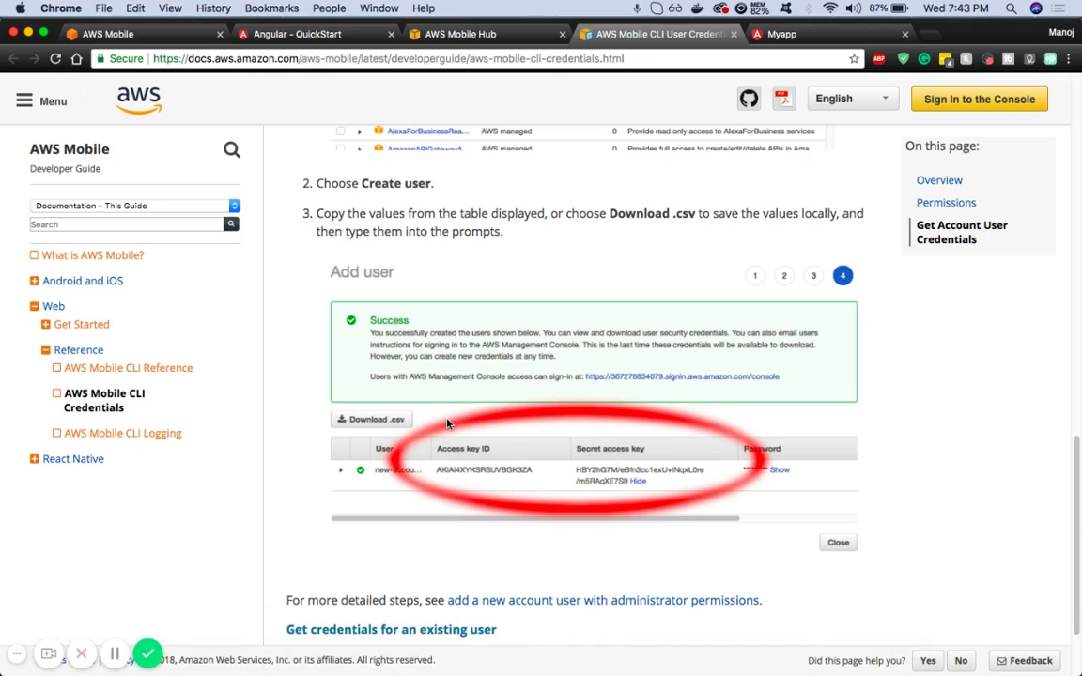
Switch to VS Code, stop the running ng serve process, and clear the integrated terminal
key(ctrl+Up)
key(ctrl+Up)
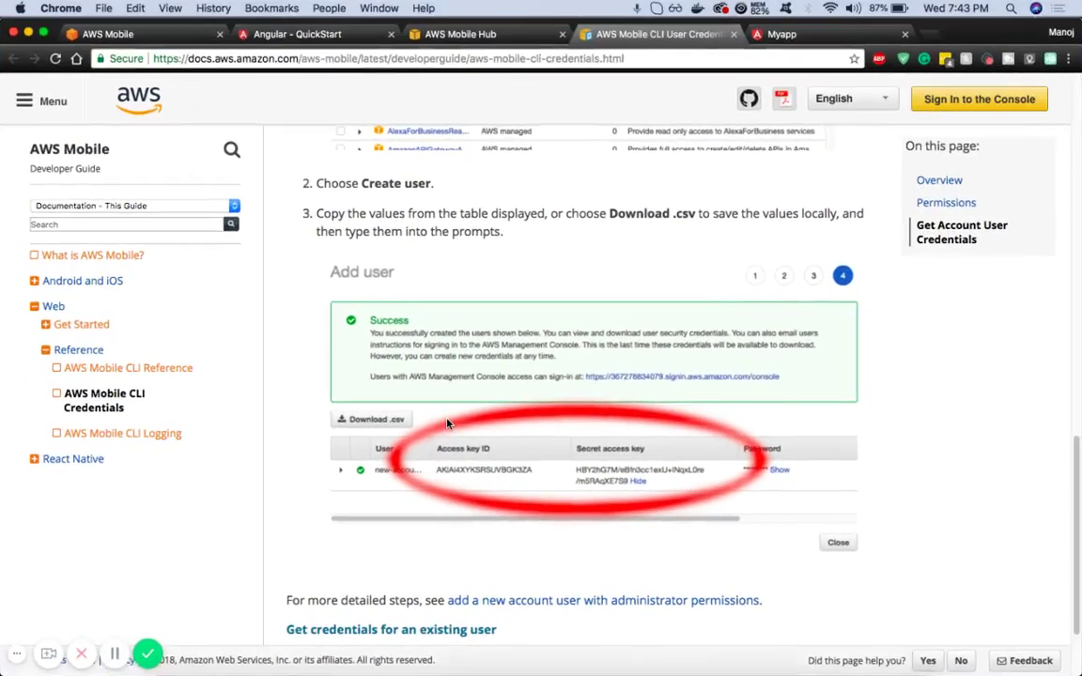
key(ctrl+Left)
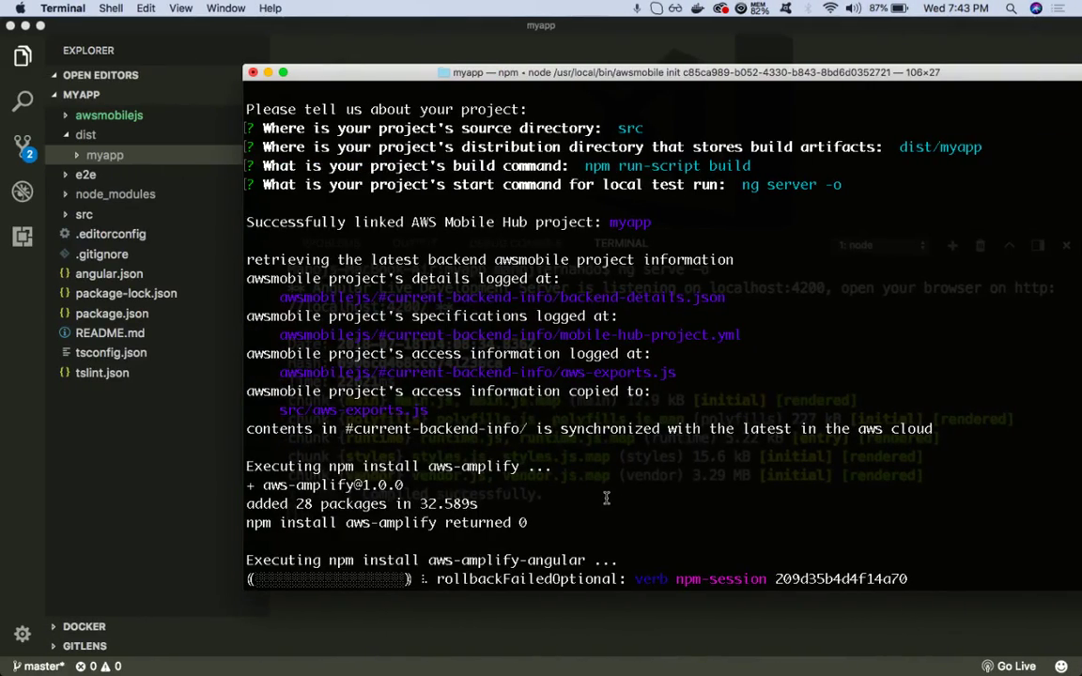
click(524, 639)
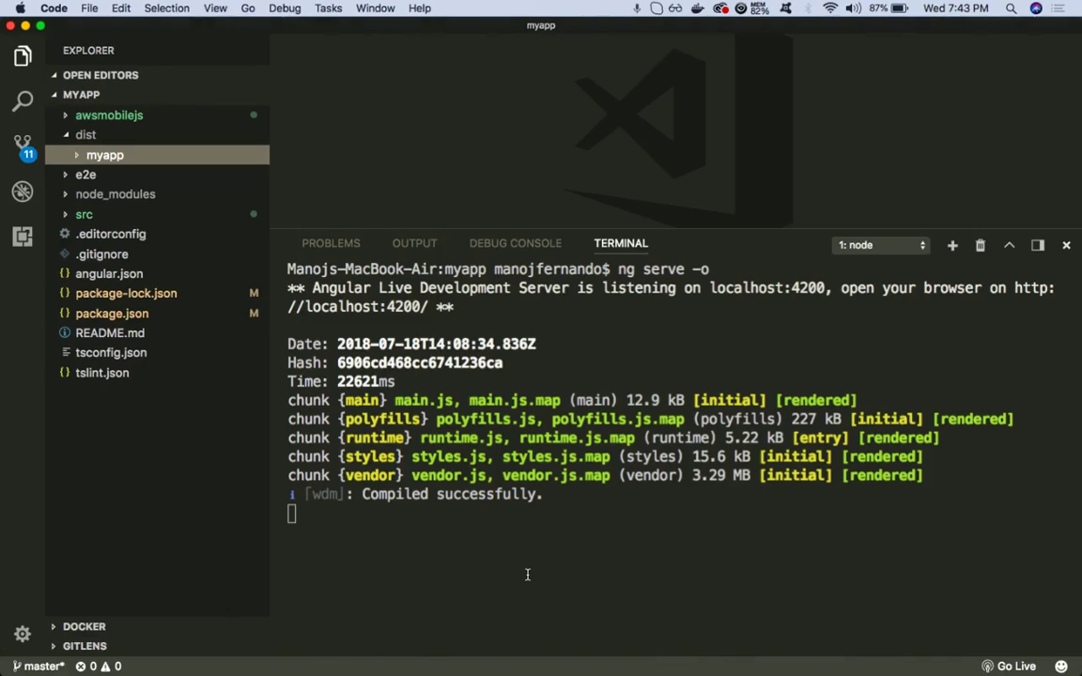
click(536, 527)
key(ctrl+c)
key(super+k)
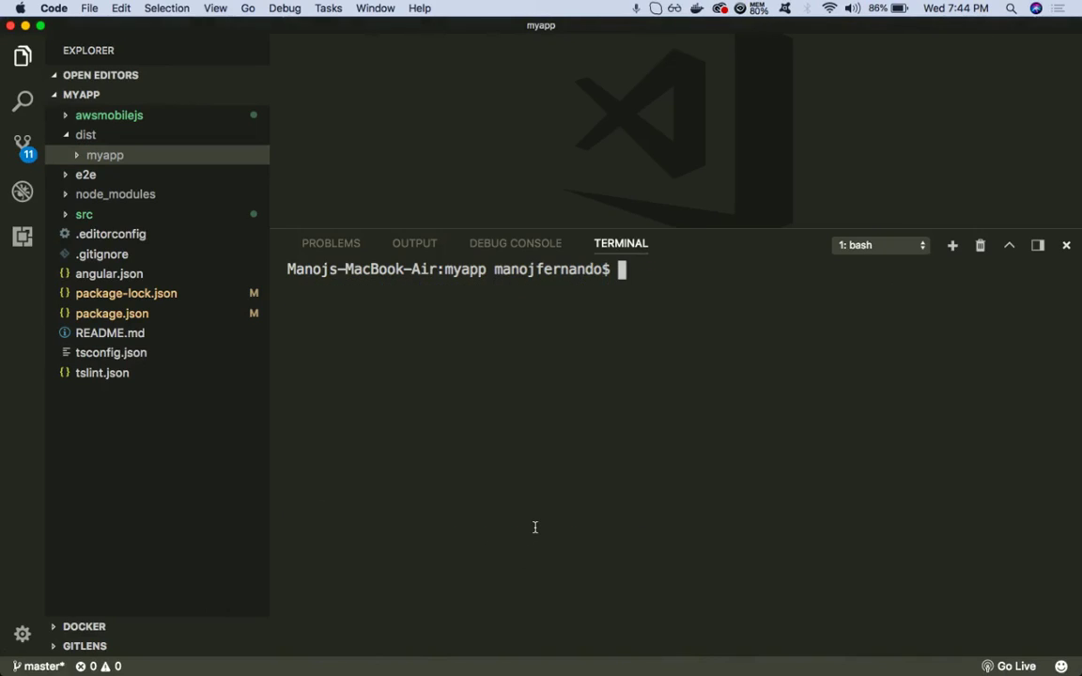
Run awsmobile configure in the integrated terminal, cancel it at the access key prompt, and clear the output
text(aws)
text(om)
key(BackSpace)
key(BackSpace)
text(mobile )
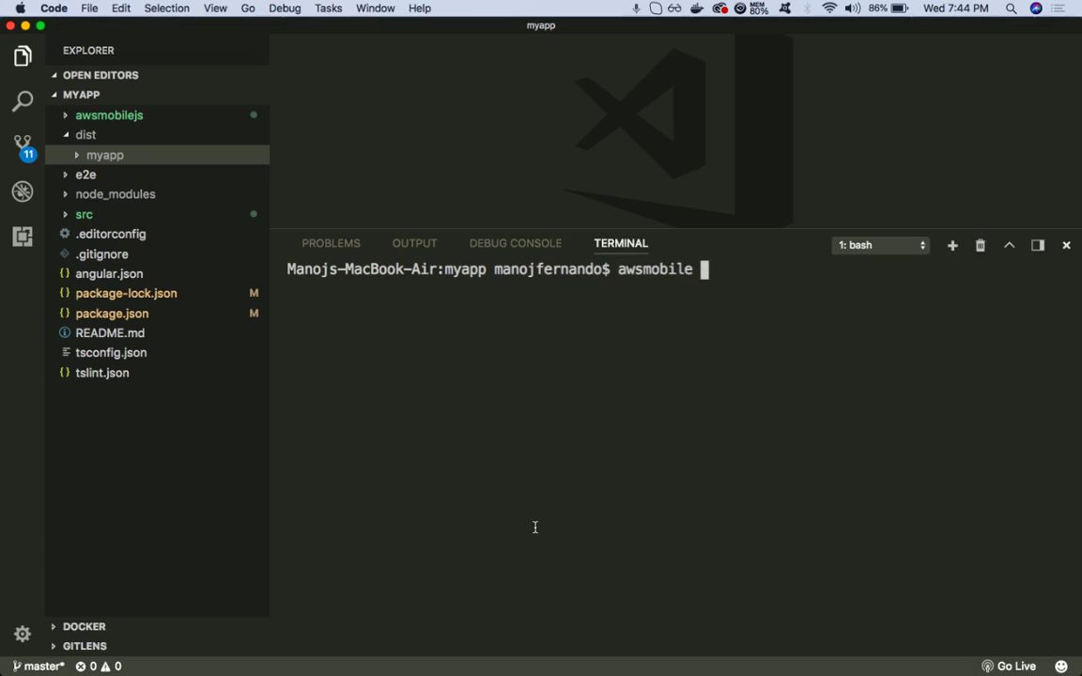
text(configure)
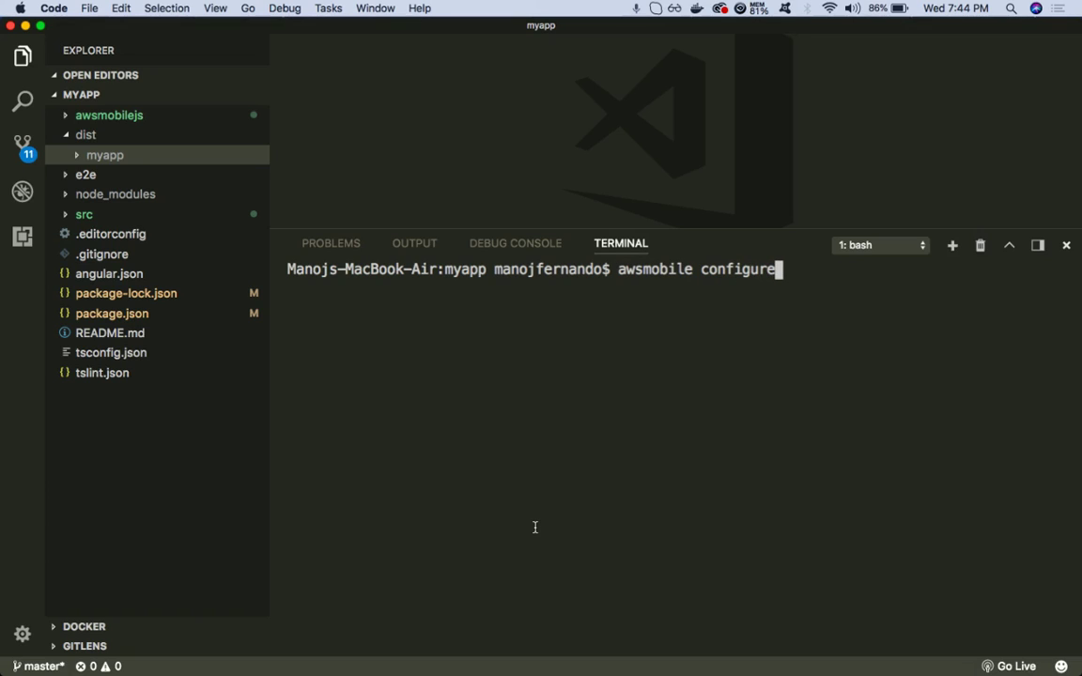
key(Return)
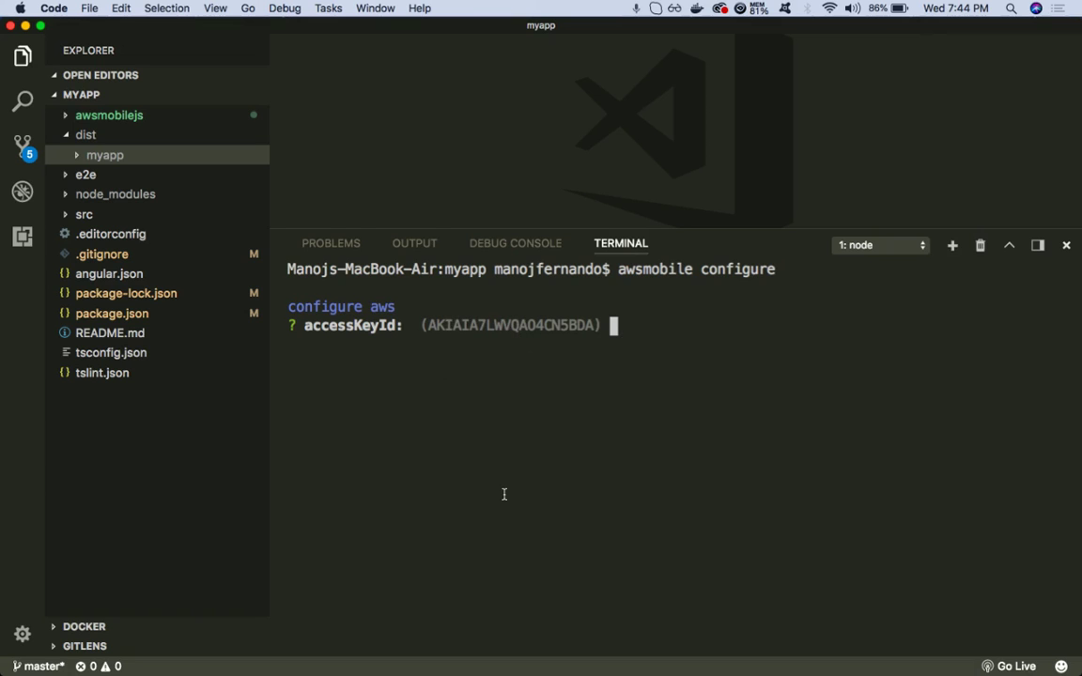
key(ctrl+c)
text(clear)
key(Return)
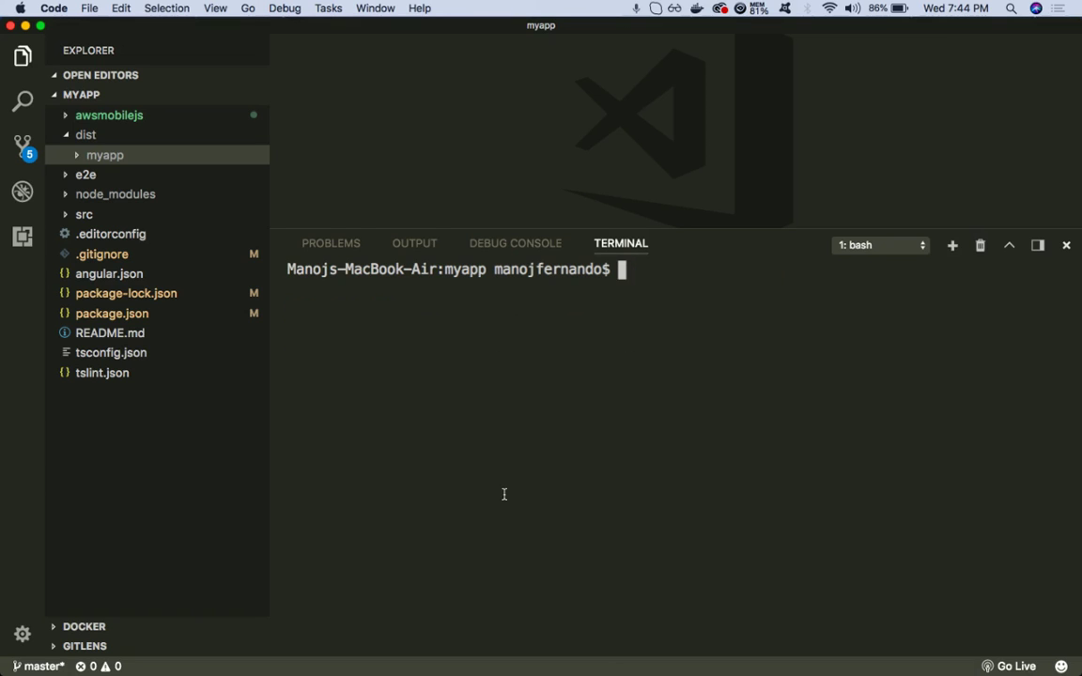
Bring the Terminal window forward, move it fully into view, and review the awsmobile init output and listed commands
key(ctrl+Up)
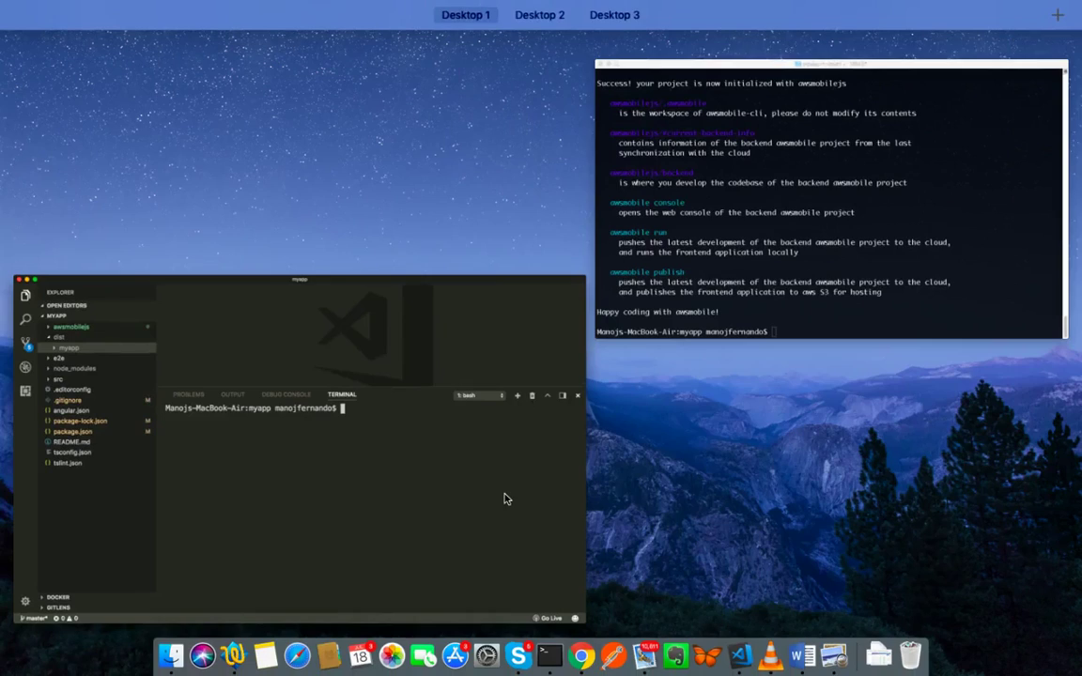
click(715, 282)
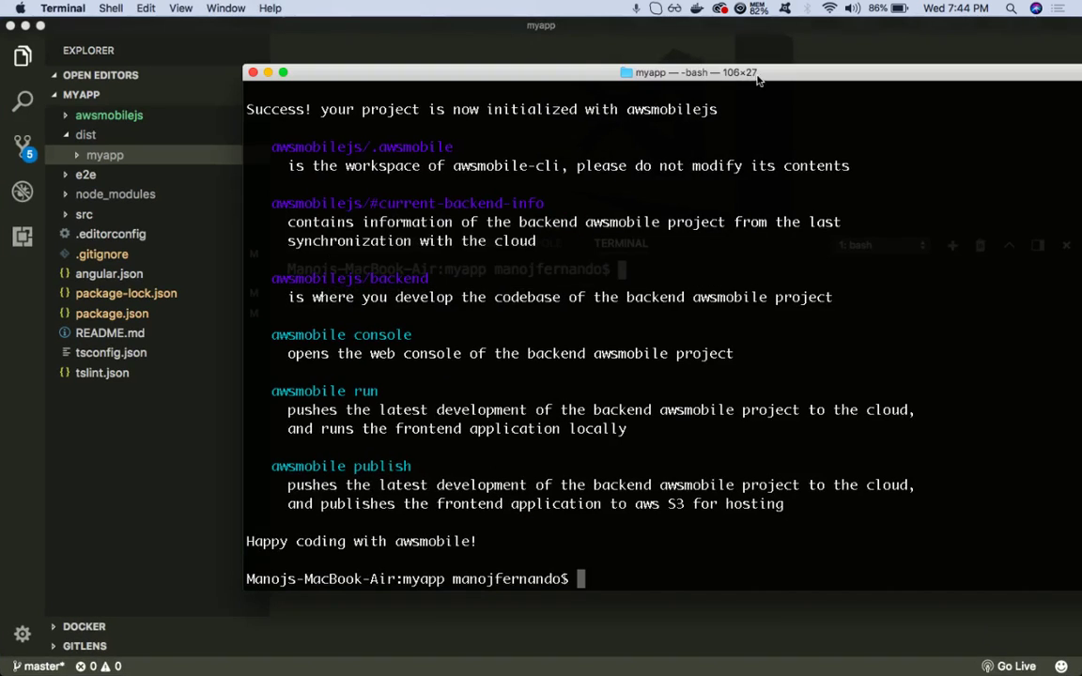
drag(781, 81, 683, 69)
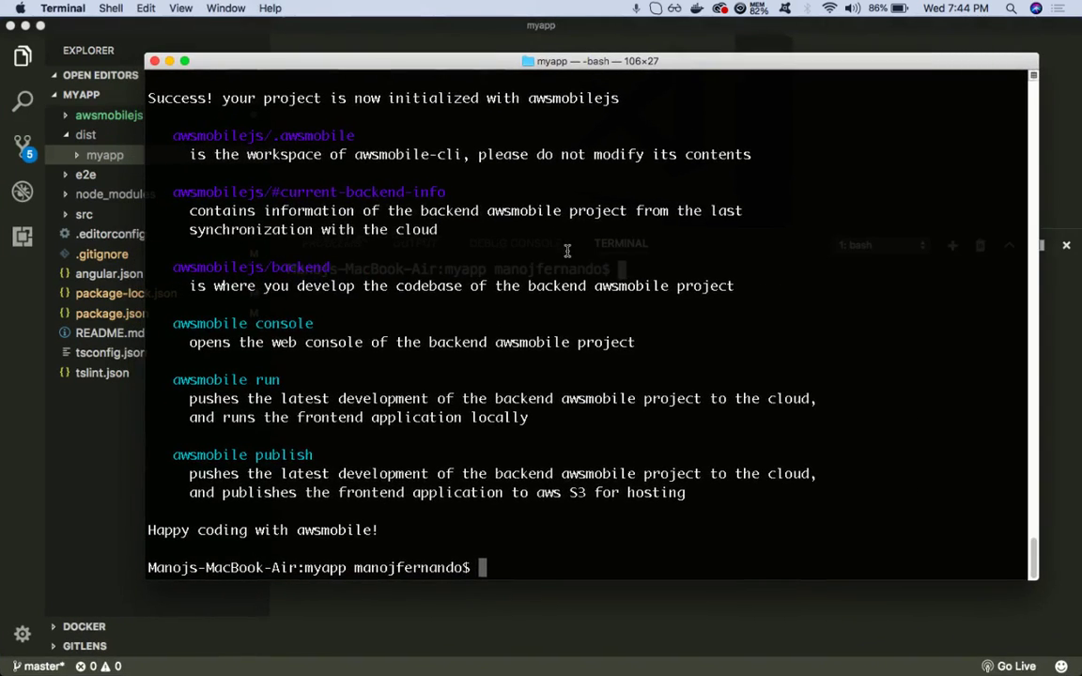
scroll(567, 250, up, 3)
scroll(567, 250, down, 3)
scroll(451, 380, up, 6)
scroll(398, 381, down, 5)
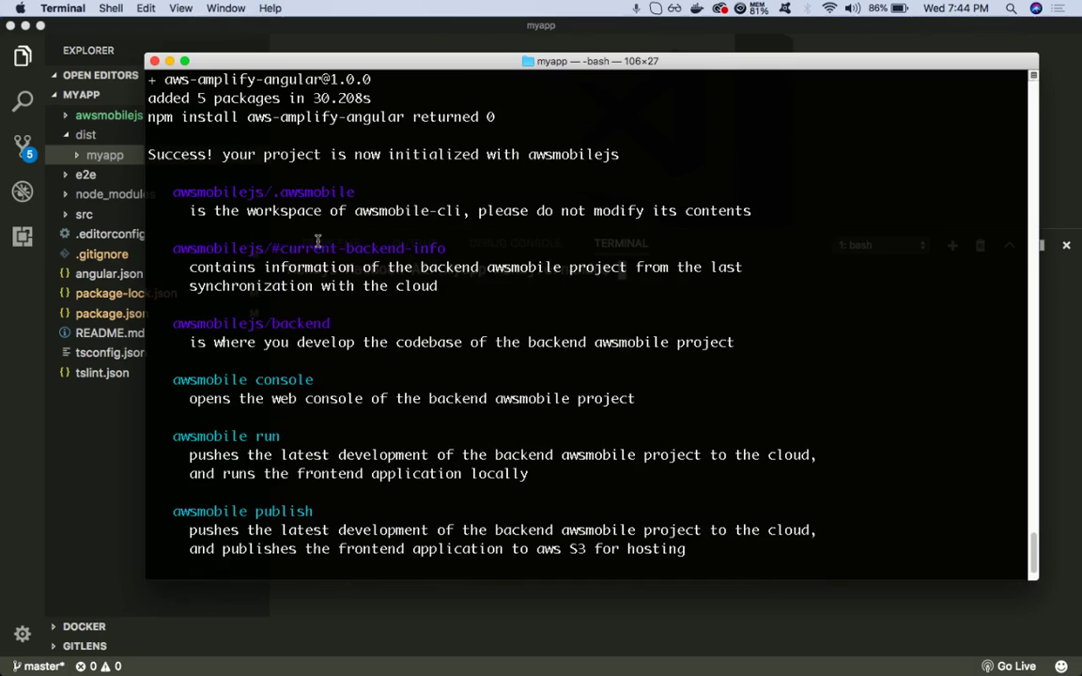
scroll(314, 242, down, 1)
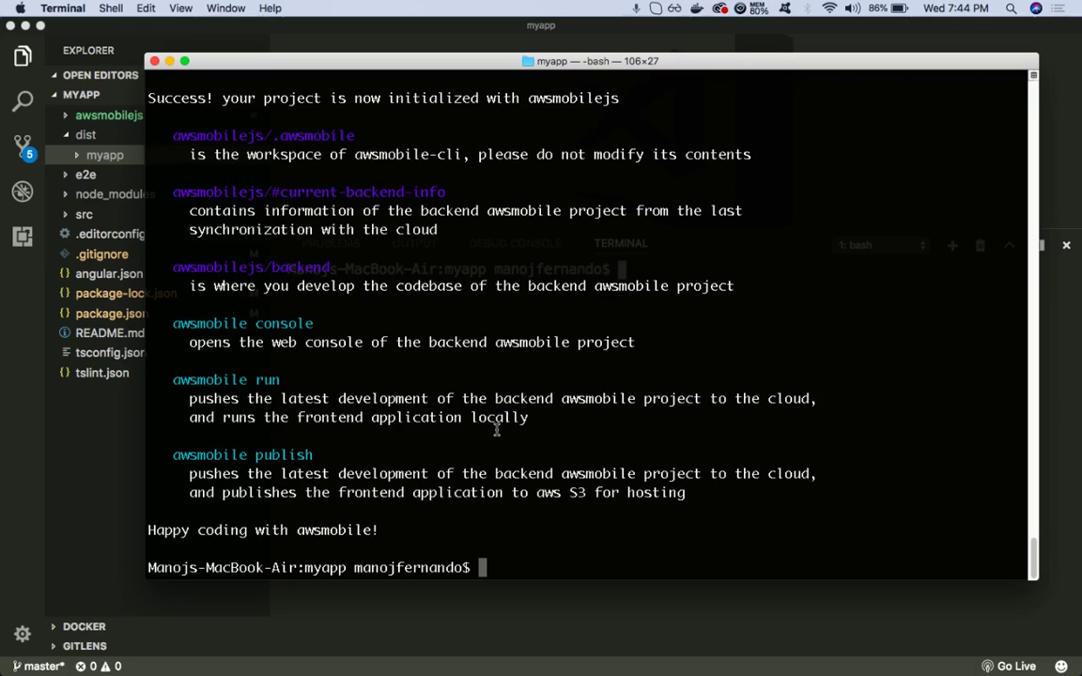
Return to VS Code and execute awsmobile run in the integrated terminal
click(131, 467)
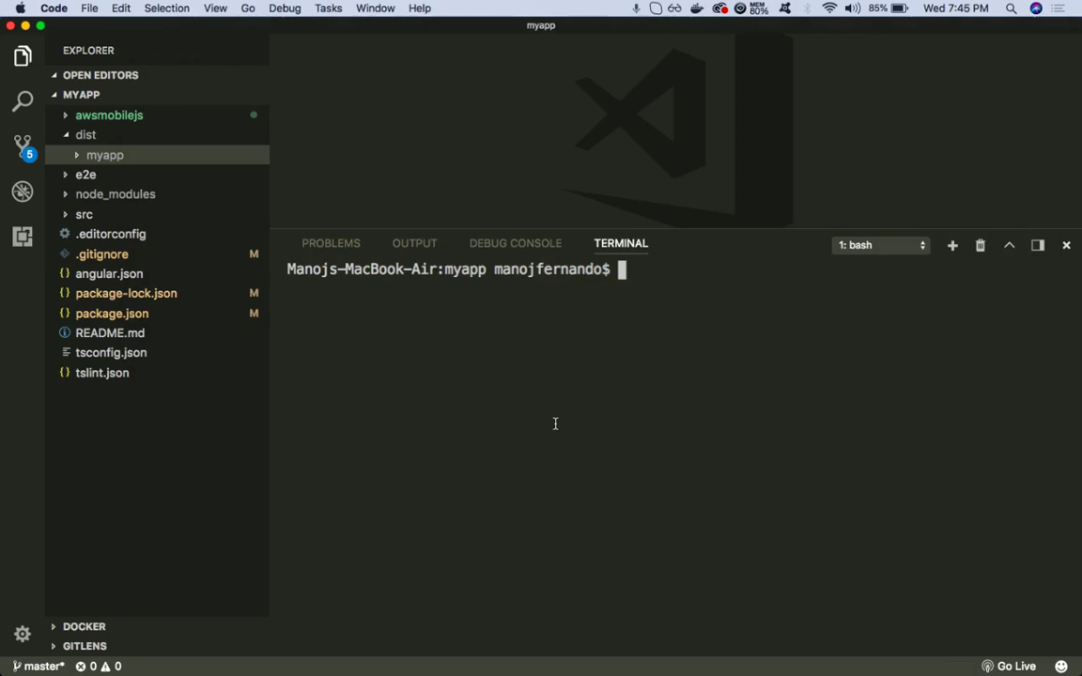
text(awsmobile )
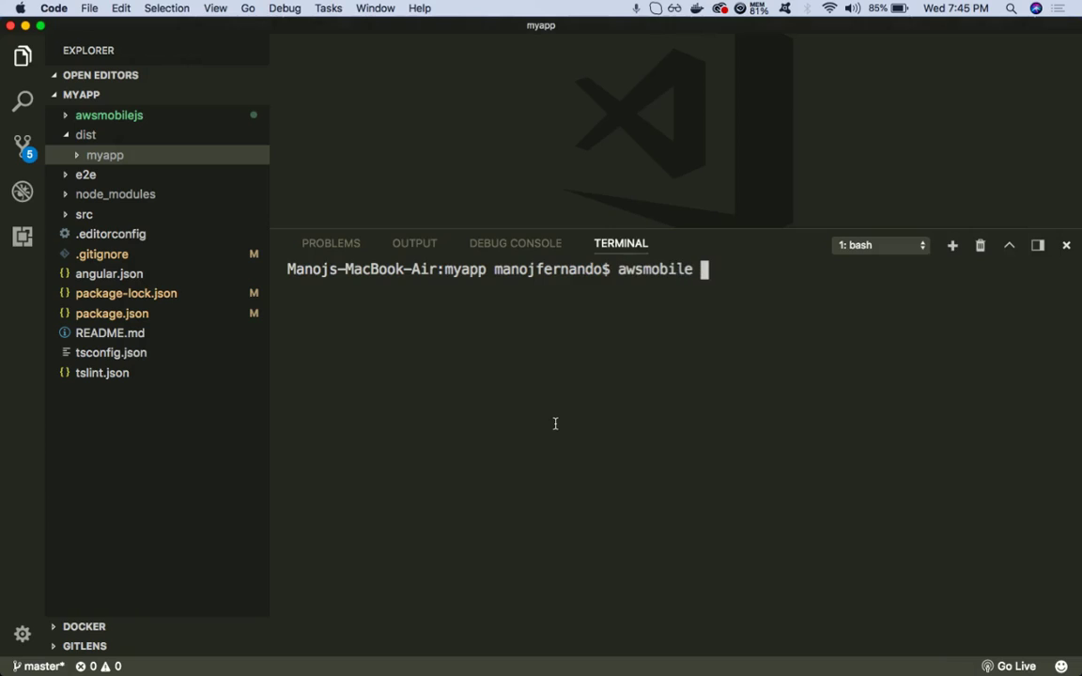
text(run)
key(Return)
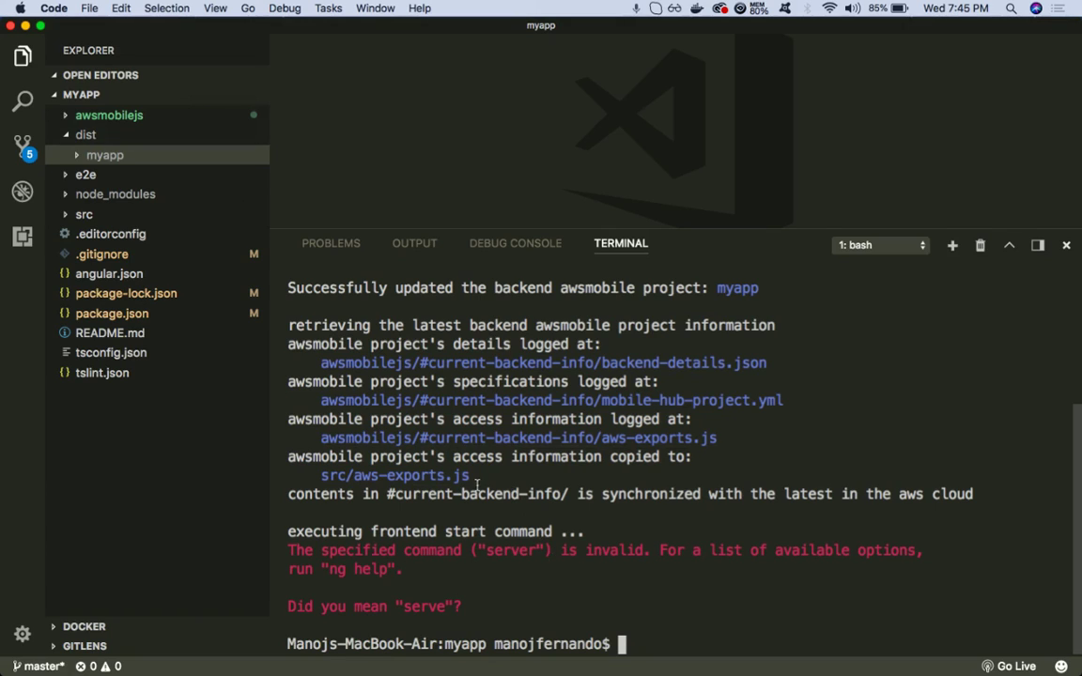
Collapse the dist folder, open backend-details.json from awsmobilejs/#current-backend-info, and enlarge the editor area to view it
click(53, 135)
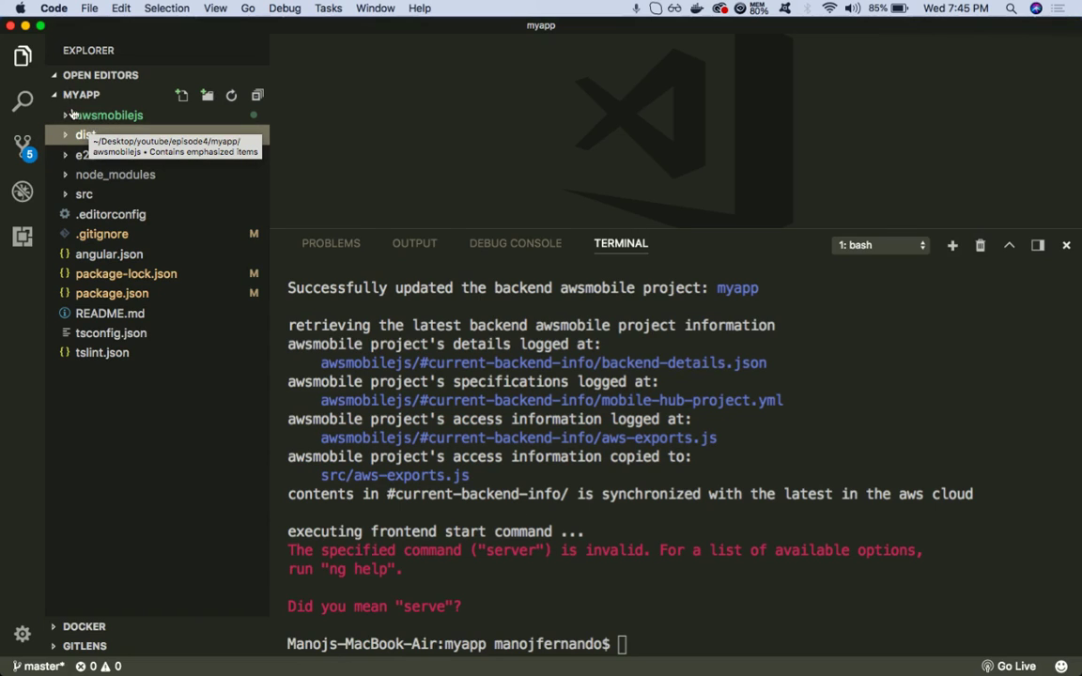
click(69, 118)
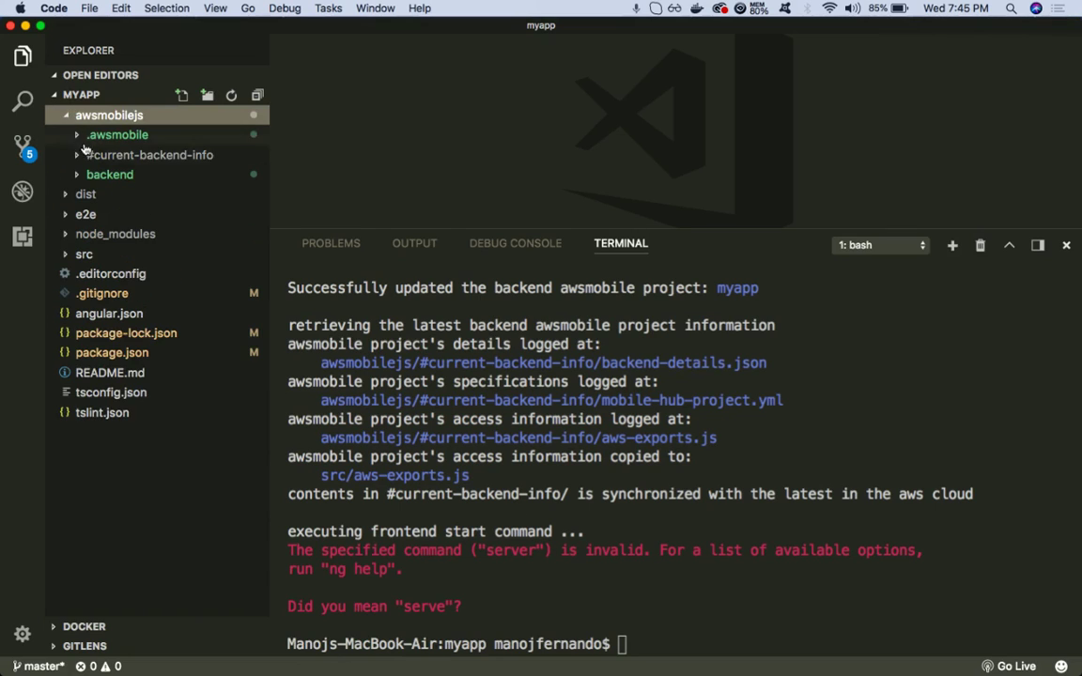
click(79, 158)
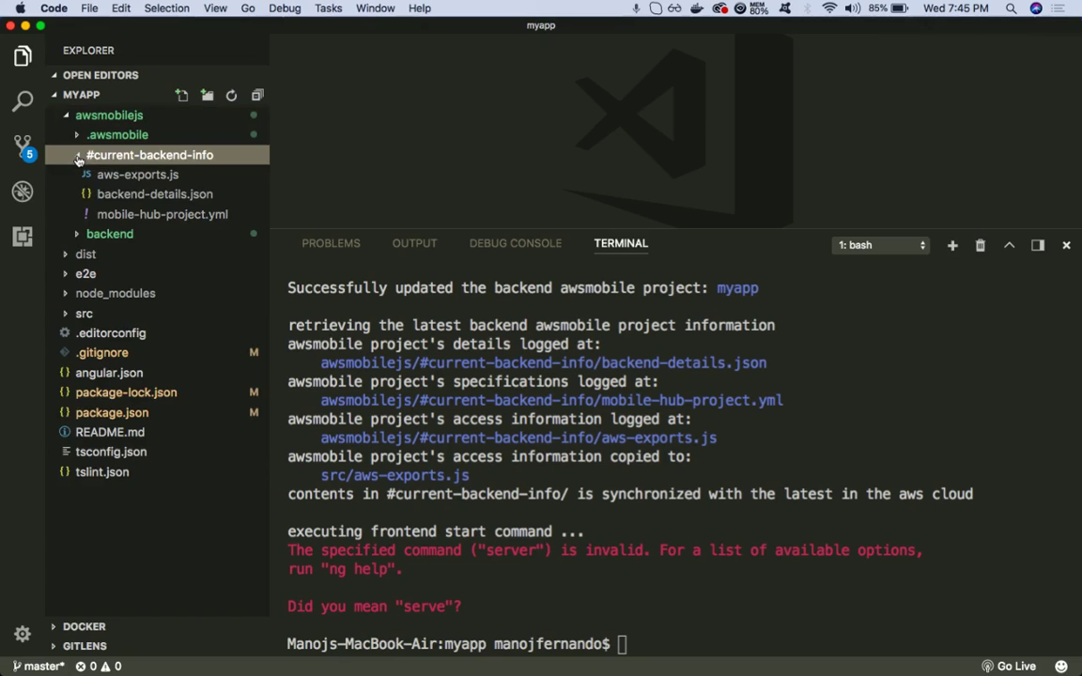
click(115, 192)
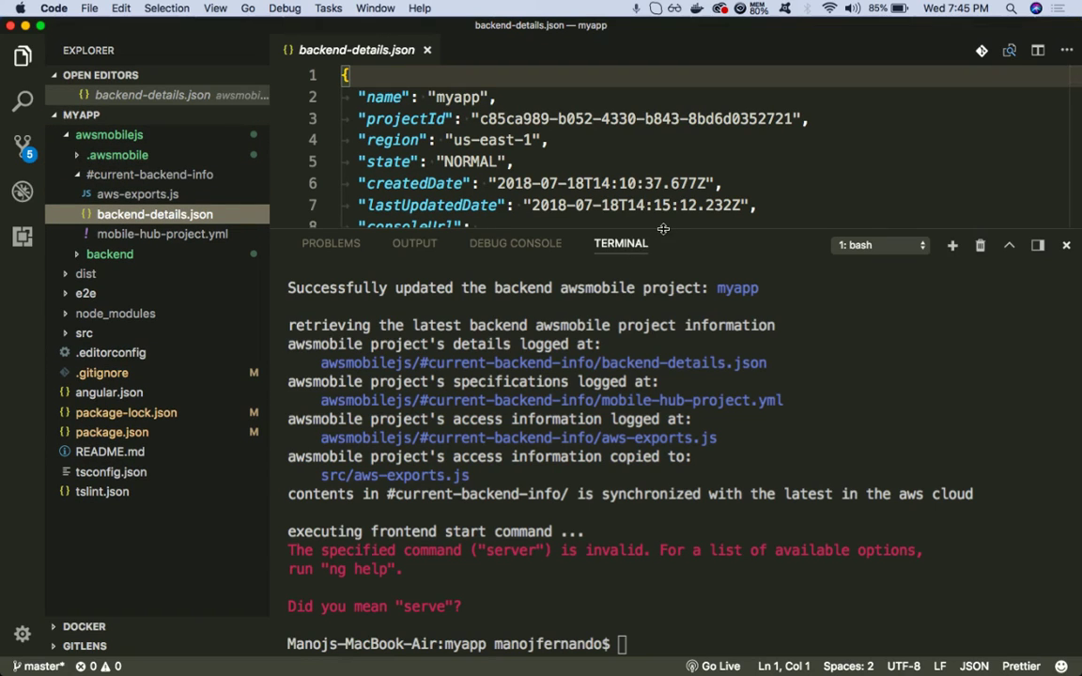
drag(730, 230, 710, 391)
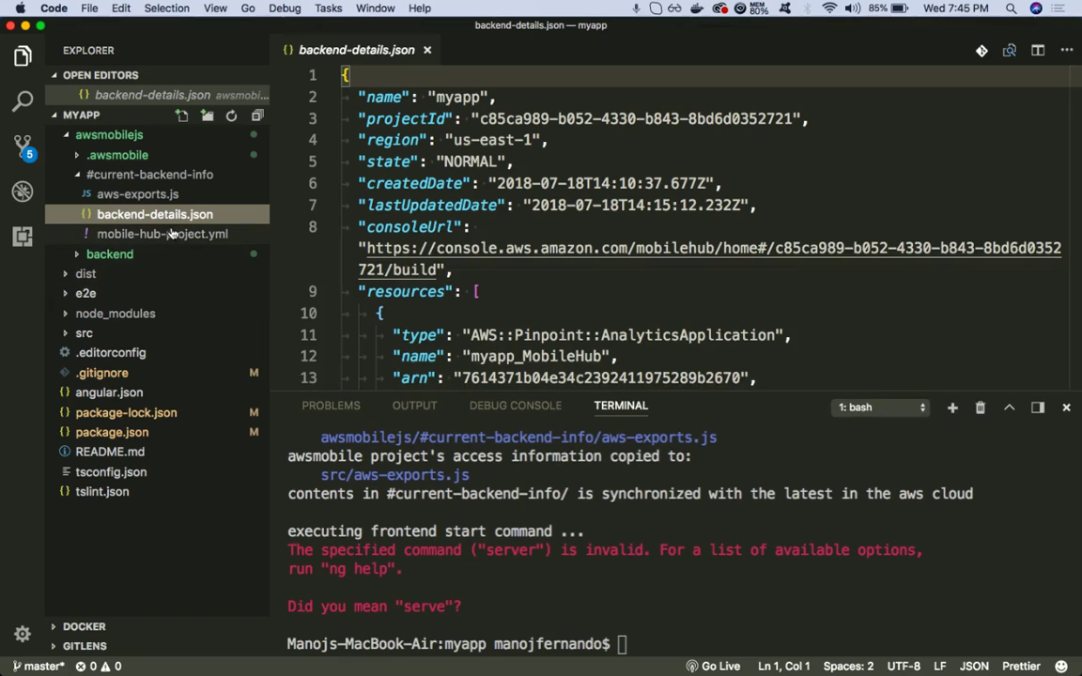
Look through the backend and .awsmobile subfolders of awsmobilejs, including backend-build, and expand the info folder
click(79, 174)
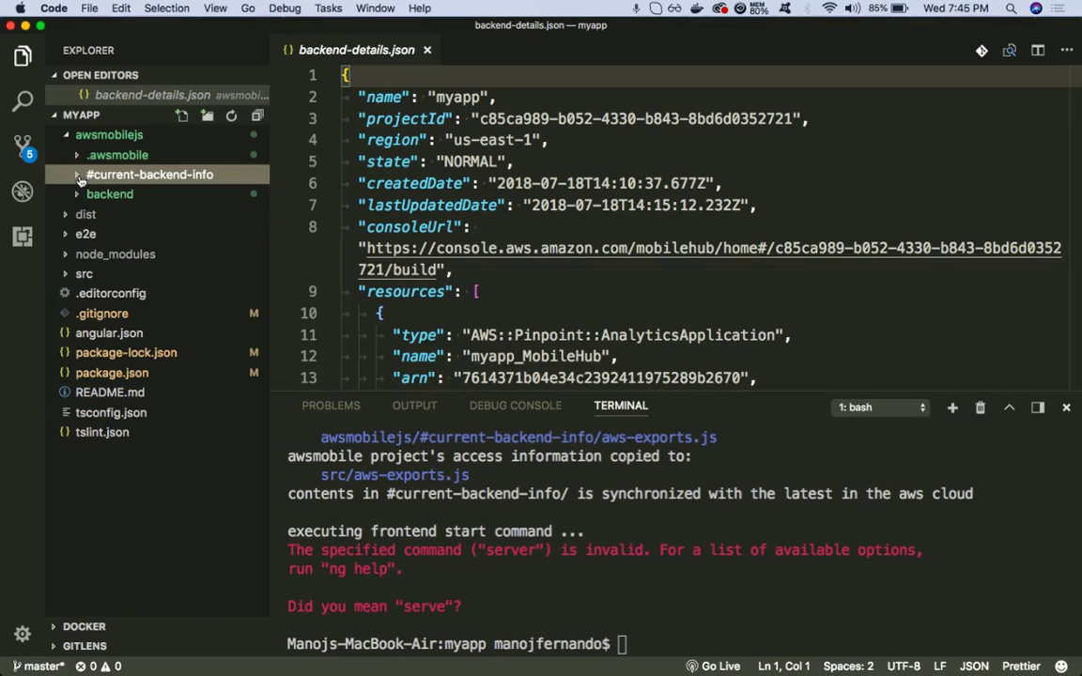
click(82, 195)
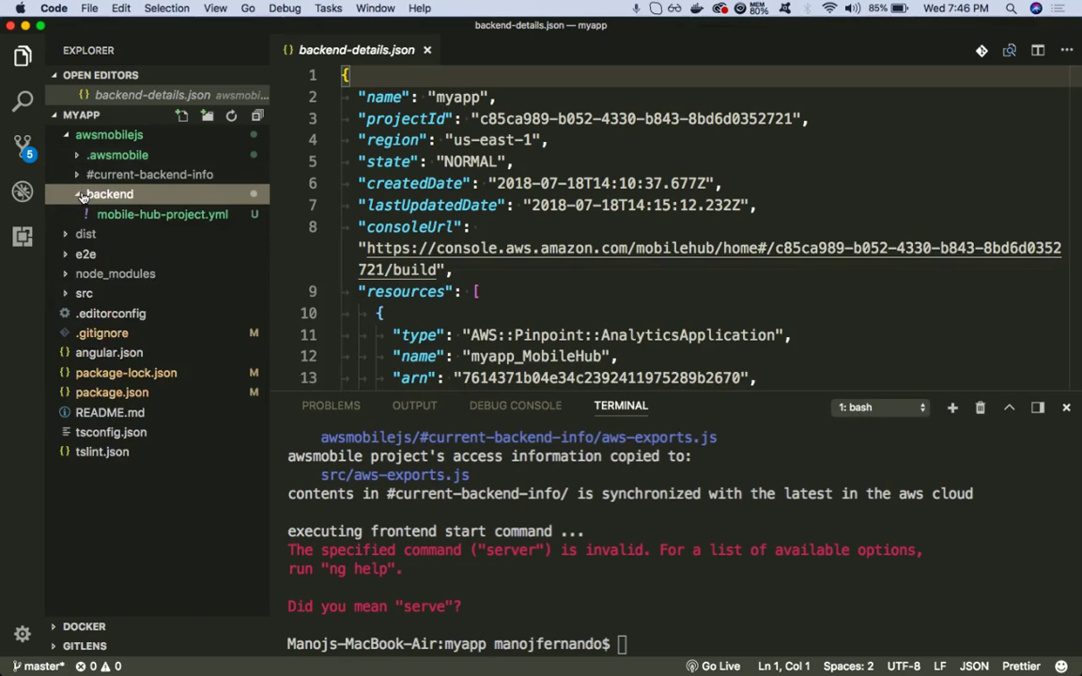
click(81, 194)
click(79, 155)
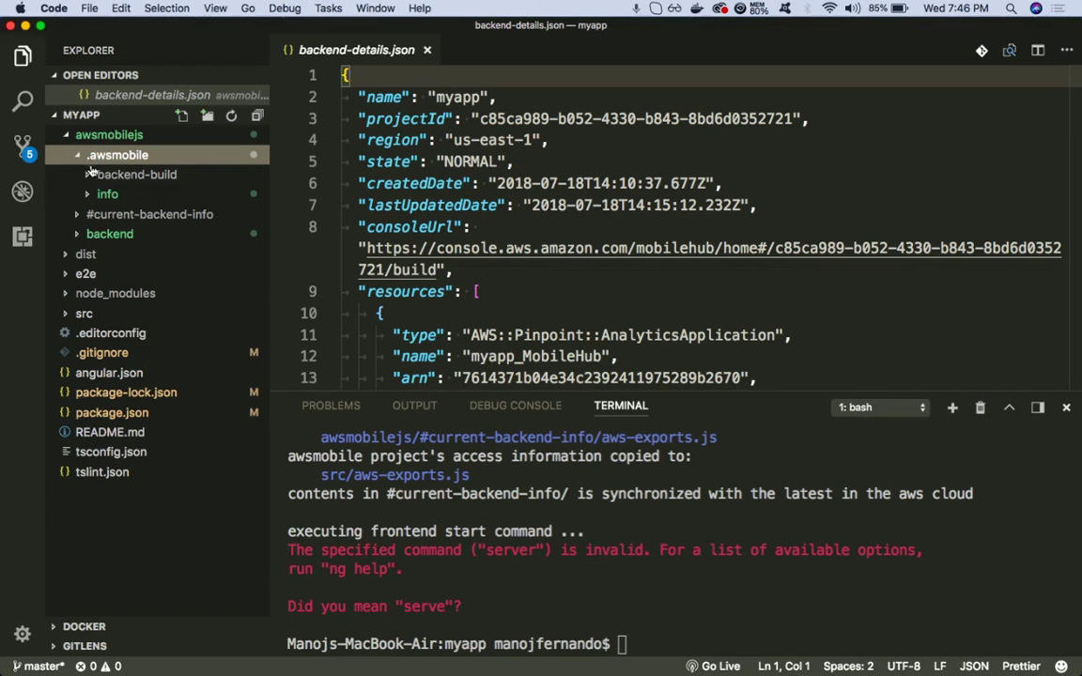
click(98, 178)
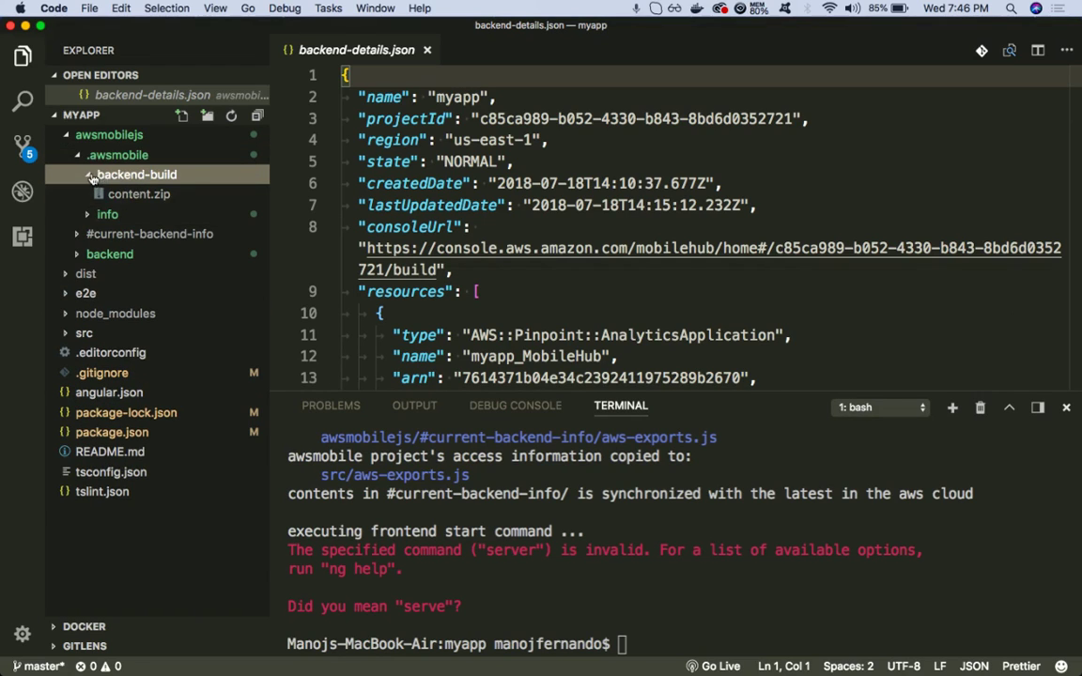
click(97, 177)
click(94, 194)
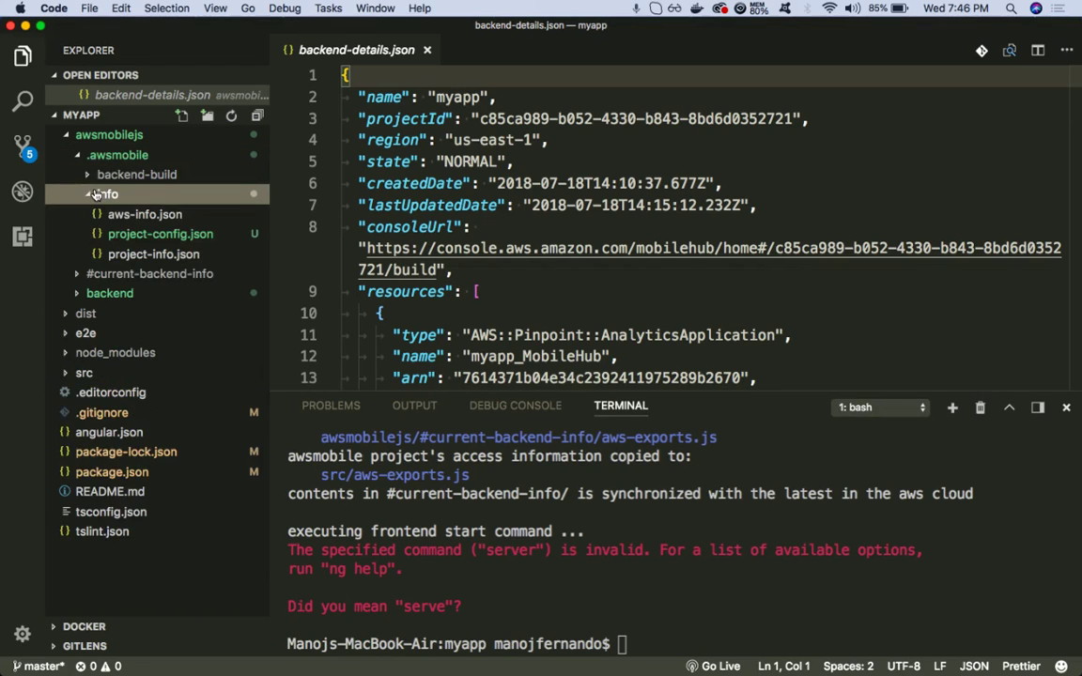
Open project-config.json, correct the StartCommand value to "ng serve -o", and save the file
click(137, 236)
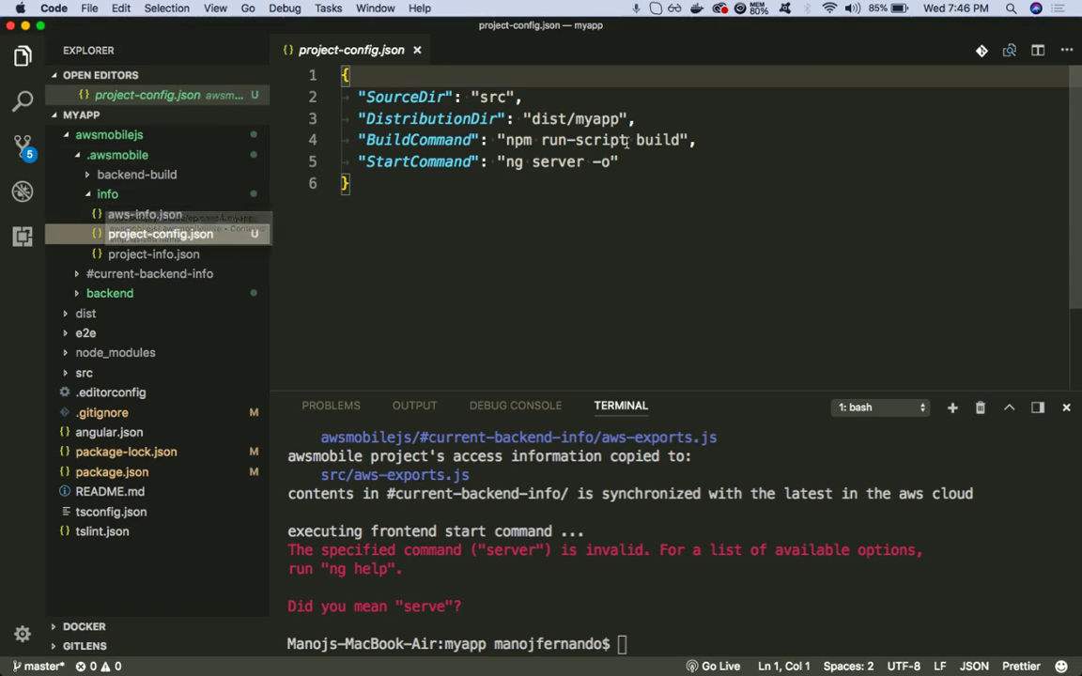
click(577, 163)
key(Right)
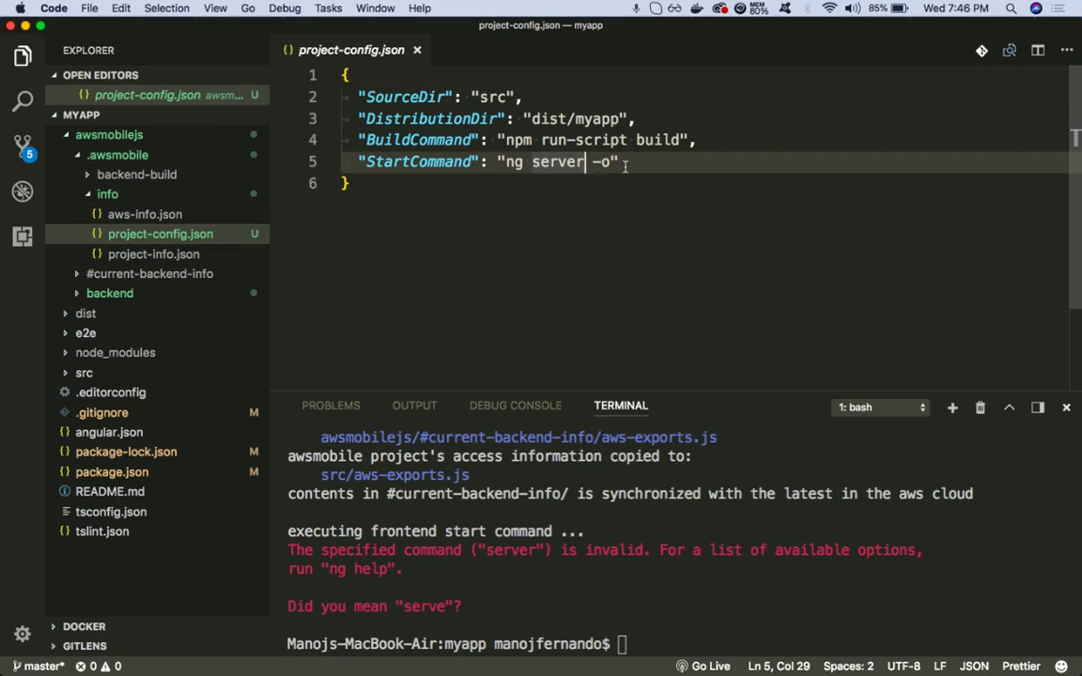
key(BackSpace)
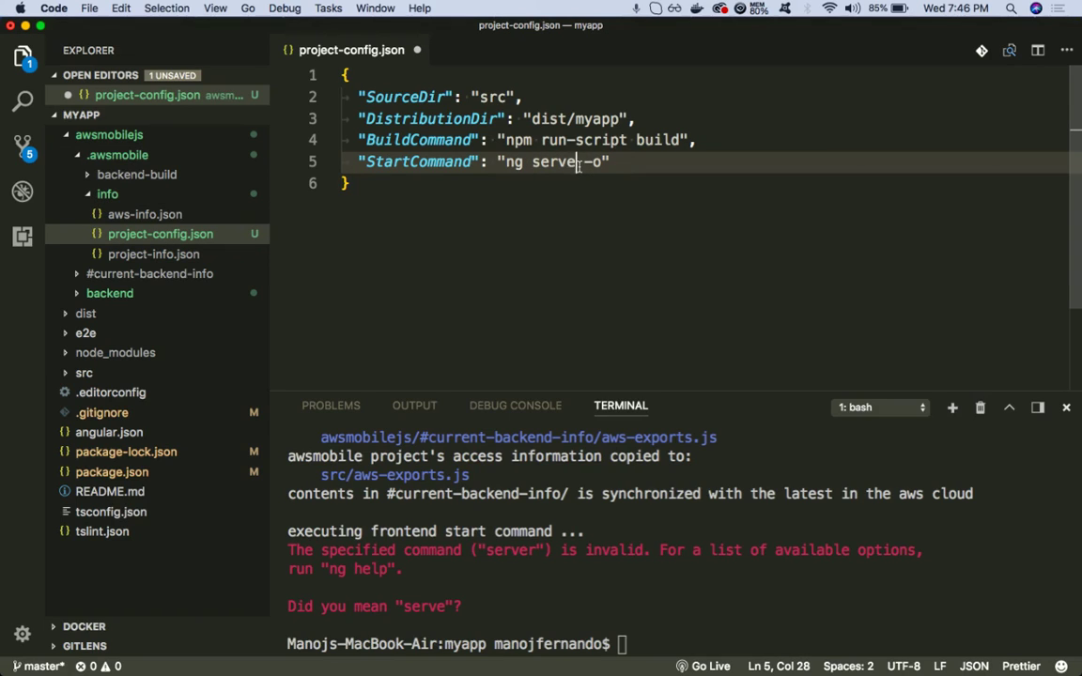
key(super+s)
Clear the integrated terminal, collapse the info folder, and execute awsmobile run again
click(579, 654)
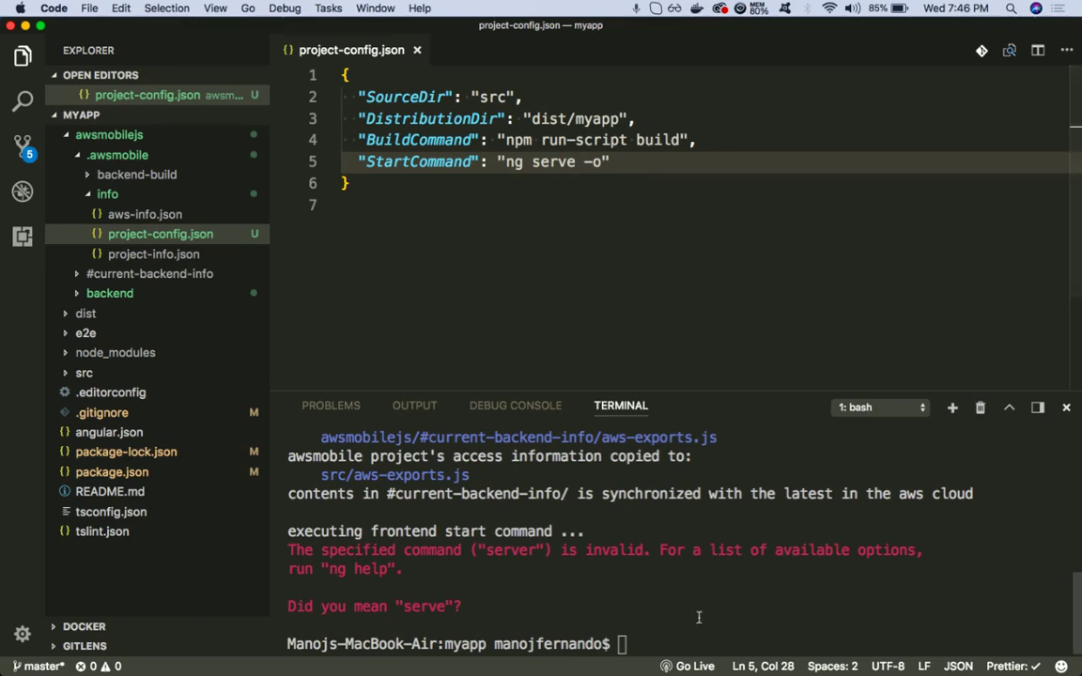
text(clear)
key(Return)
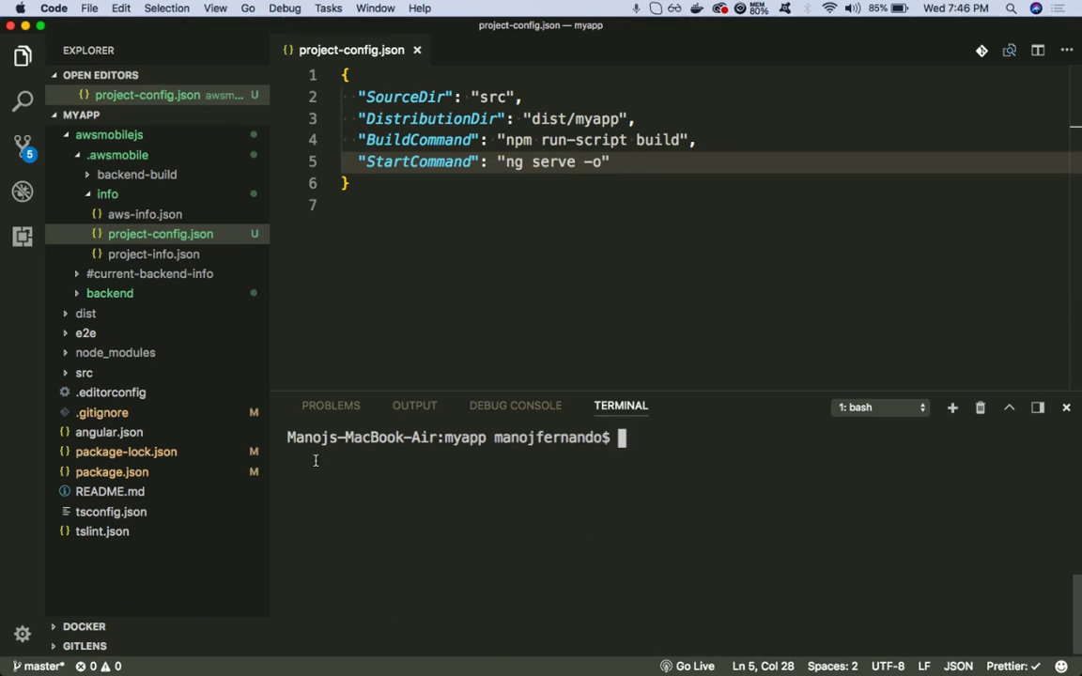
click(107, 193)
key(Up)
key(Up)
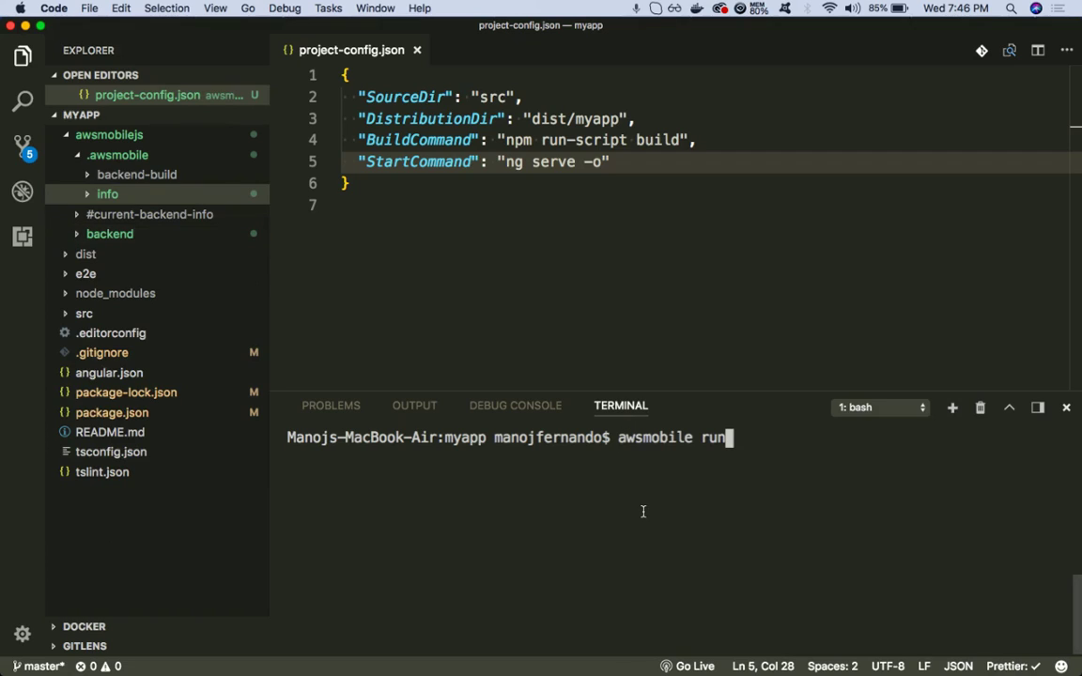
key(Return)
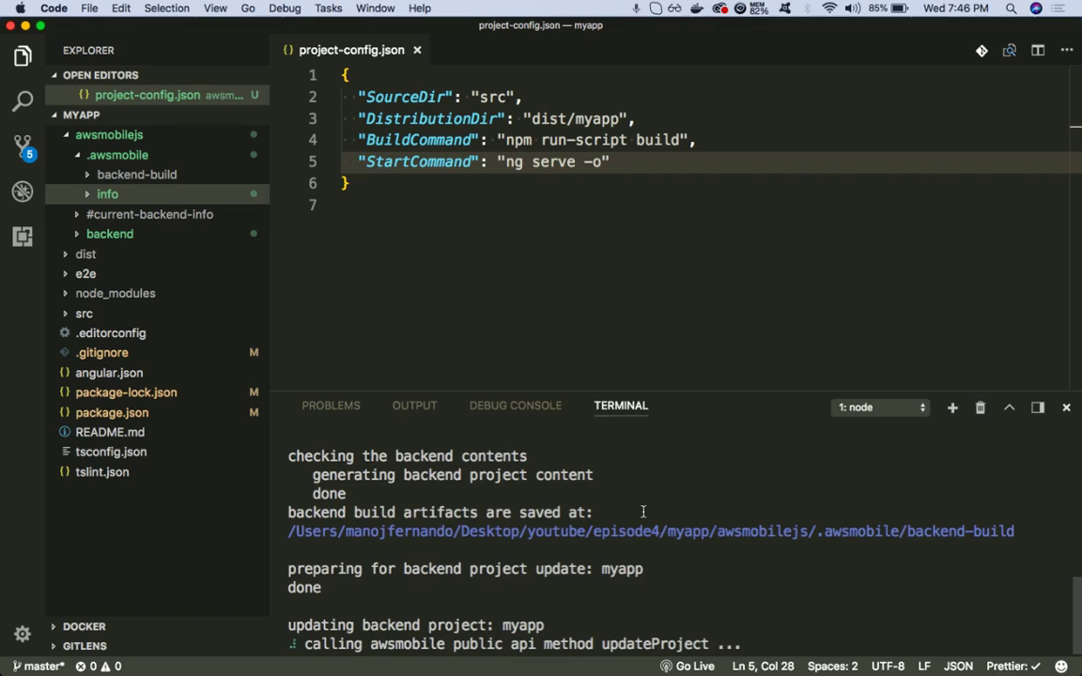
Open aws-exports.js from awsmobilejs/#current-backend-info and review the Mobile Hub project constants
click(75, 155)
click(70, 137)
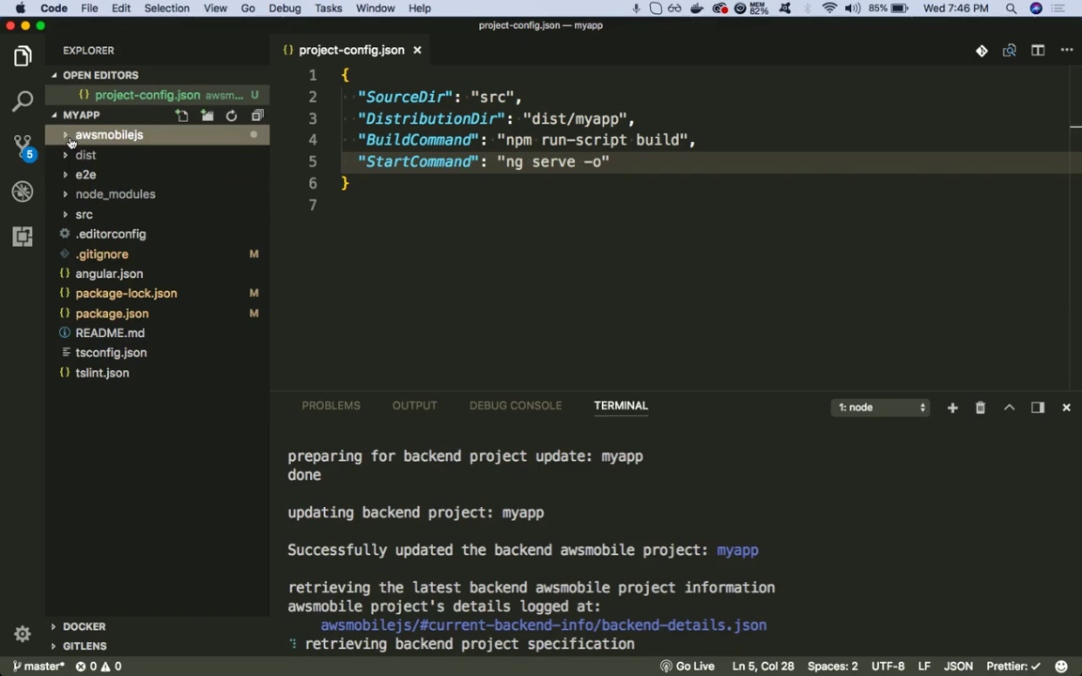
click(66, 135)
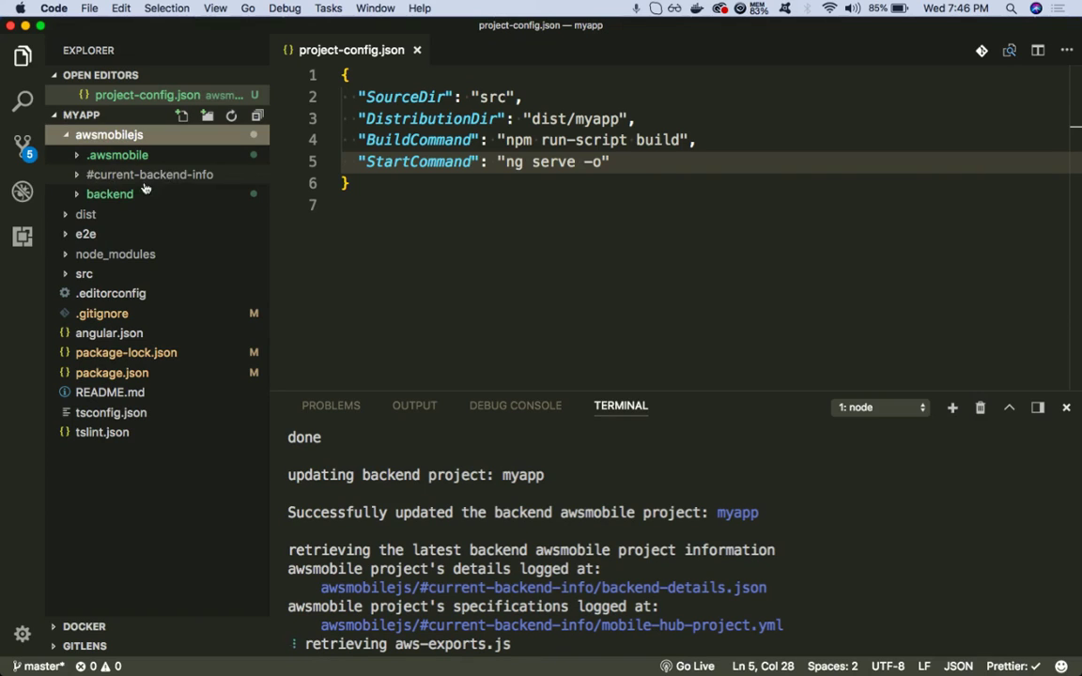
click(76, 174)
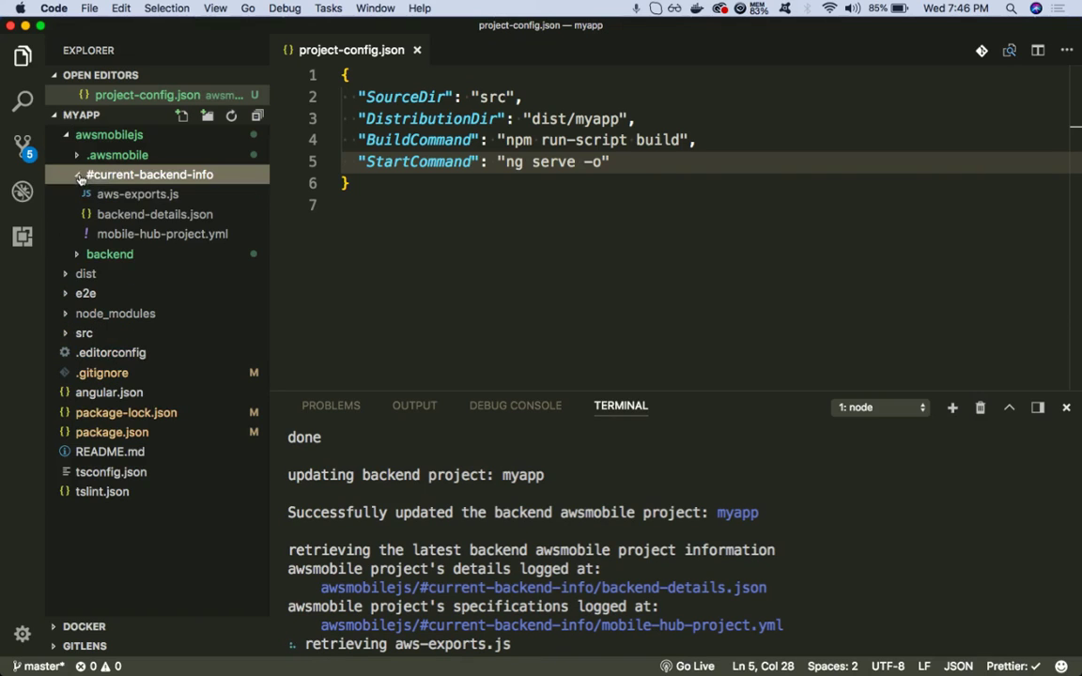
click(136, 195)
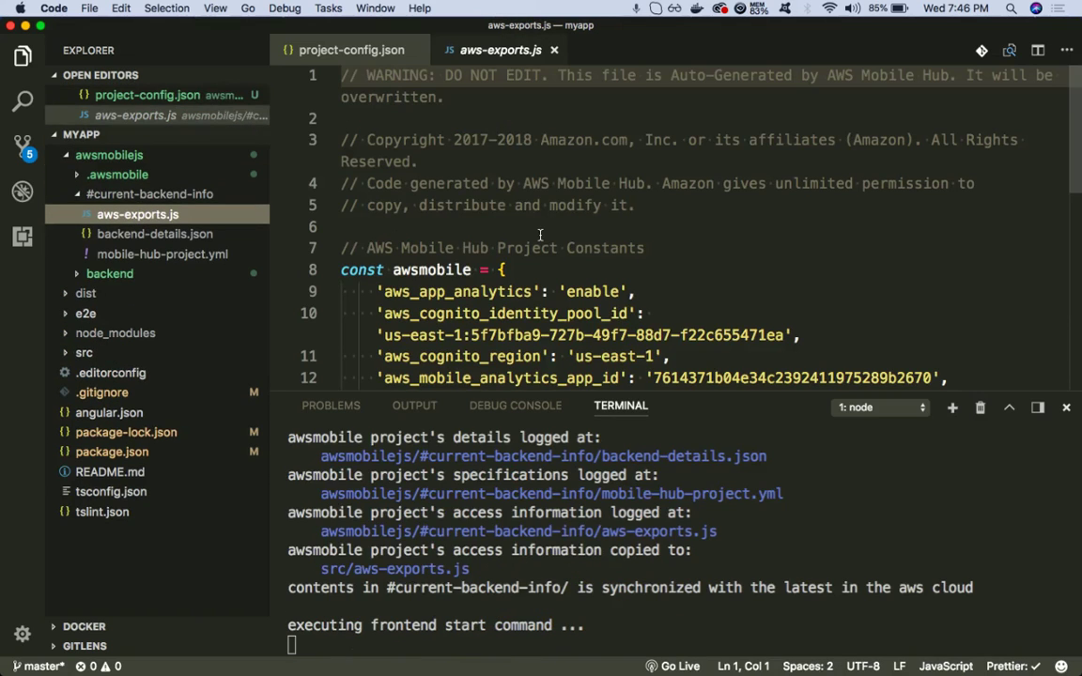
scroll(540, 235, down, 5)
scroll(541, 235, up, 4)
scroll(541, 234, down, 2)
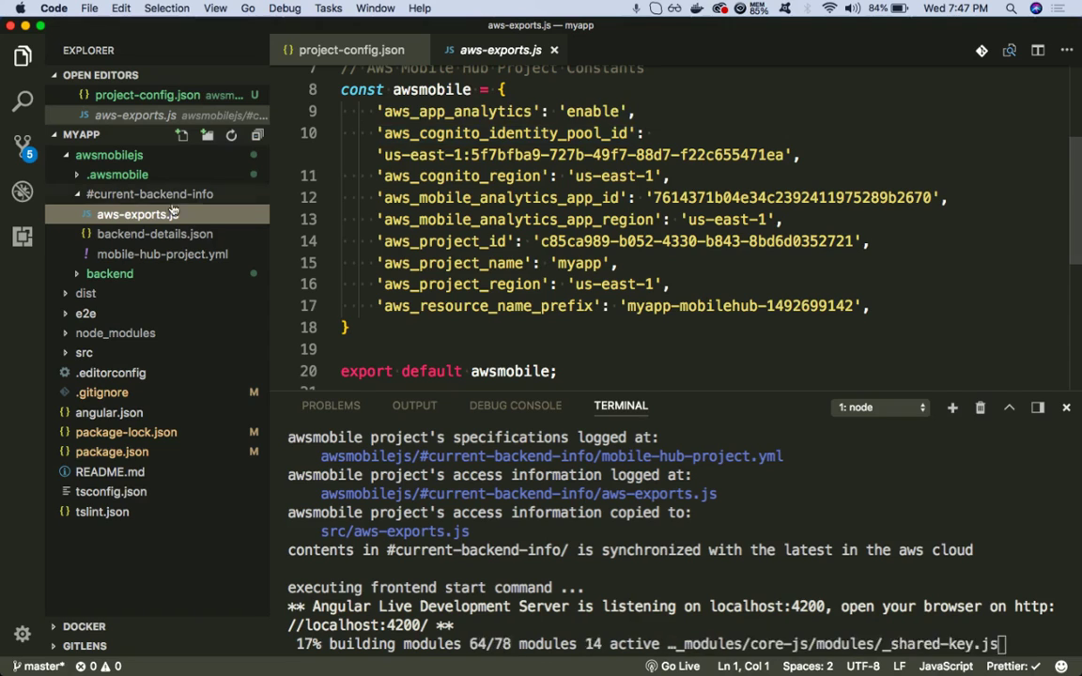
Collapse the awsmobilejs folder, then open aws-exports.js in the src folder and read through it
click(98, 193)
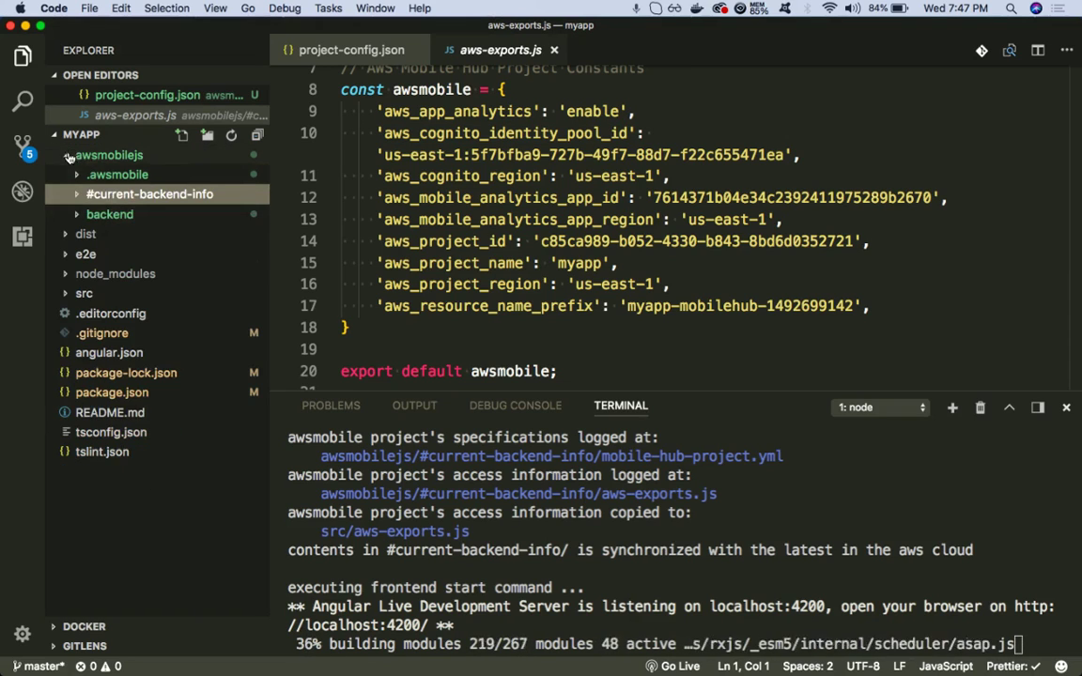
click(94, 155)
click(70, 237)
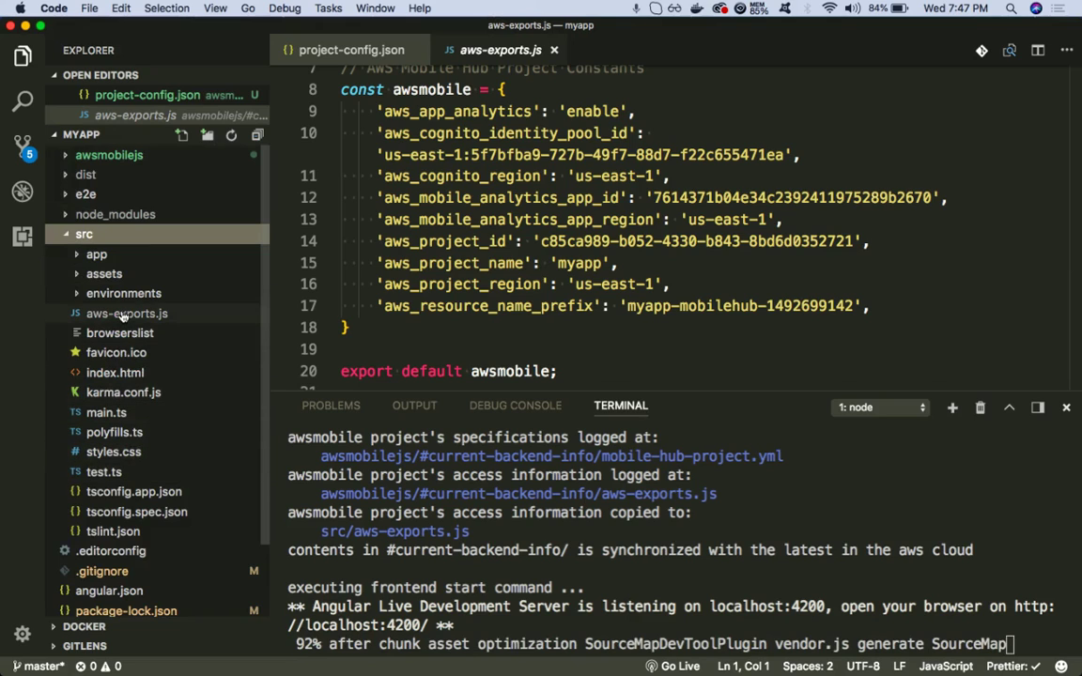
click(122, 316)
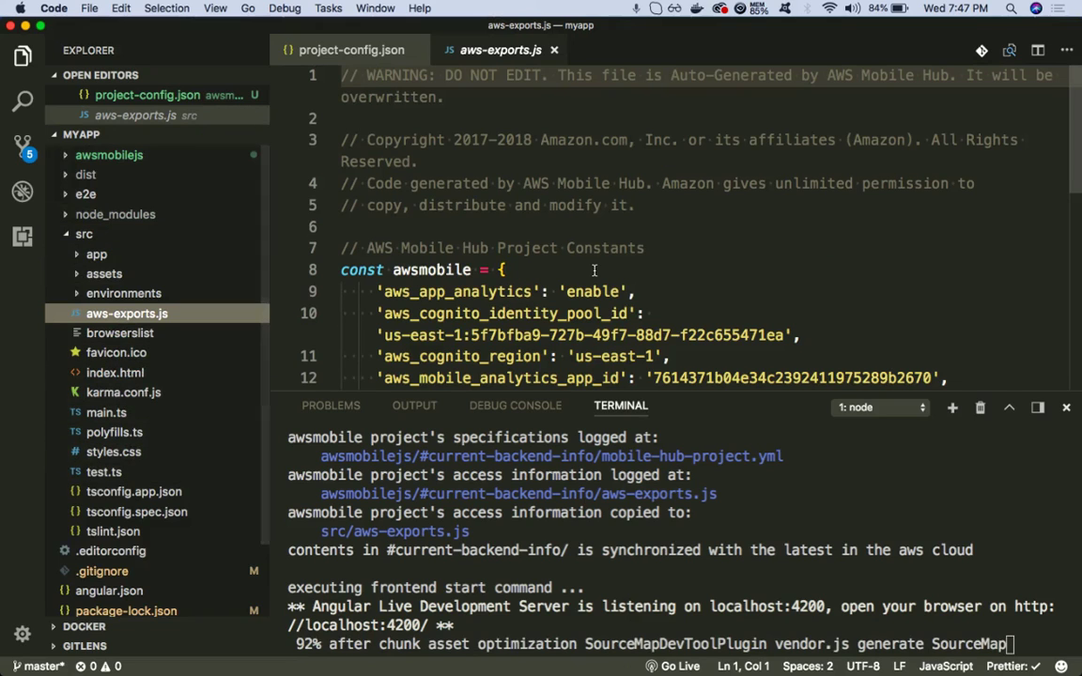
scroll(592, 268, down, 8)
scroll(593, 273, up, 2)
scroll(593, 272, up, 2)
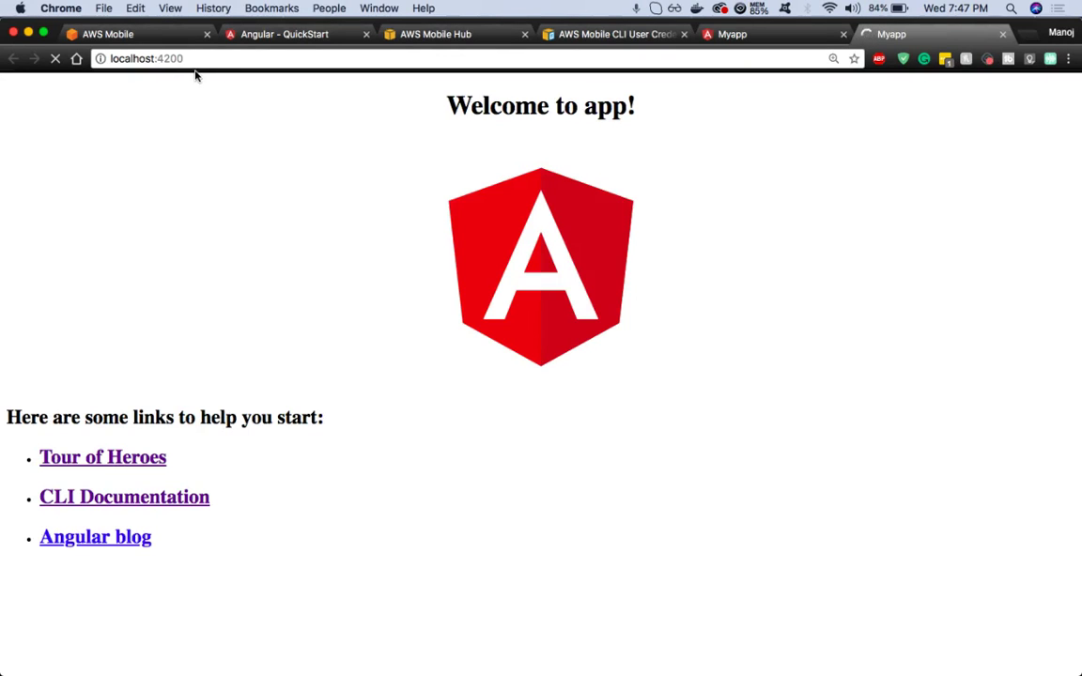
Return to the AWS Mobile Hub page in Chrome and try to advance the wizard past the Set up your backend stage
click(147, 40)
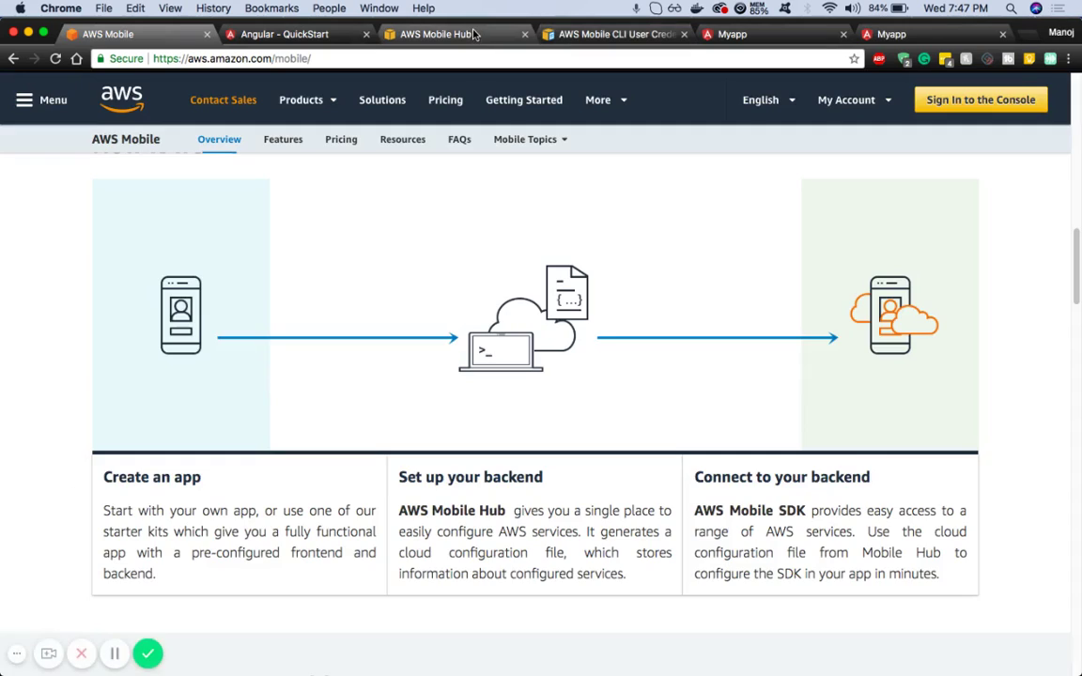
click(474, 34)
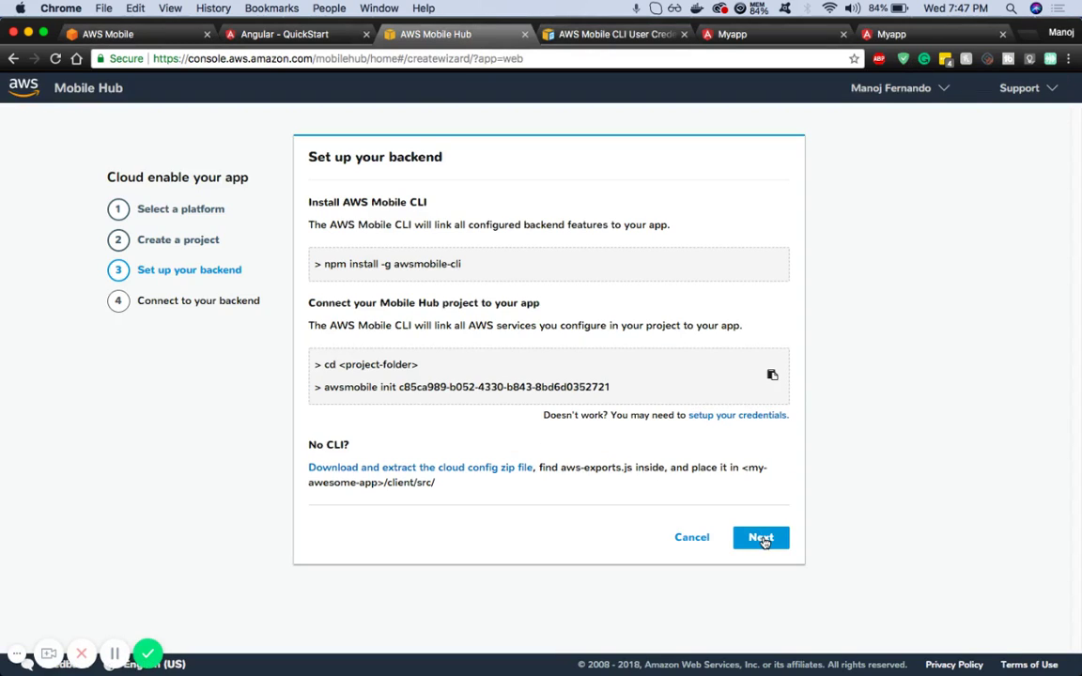
click(762, 538)
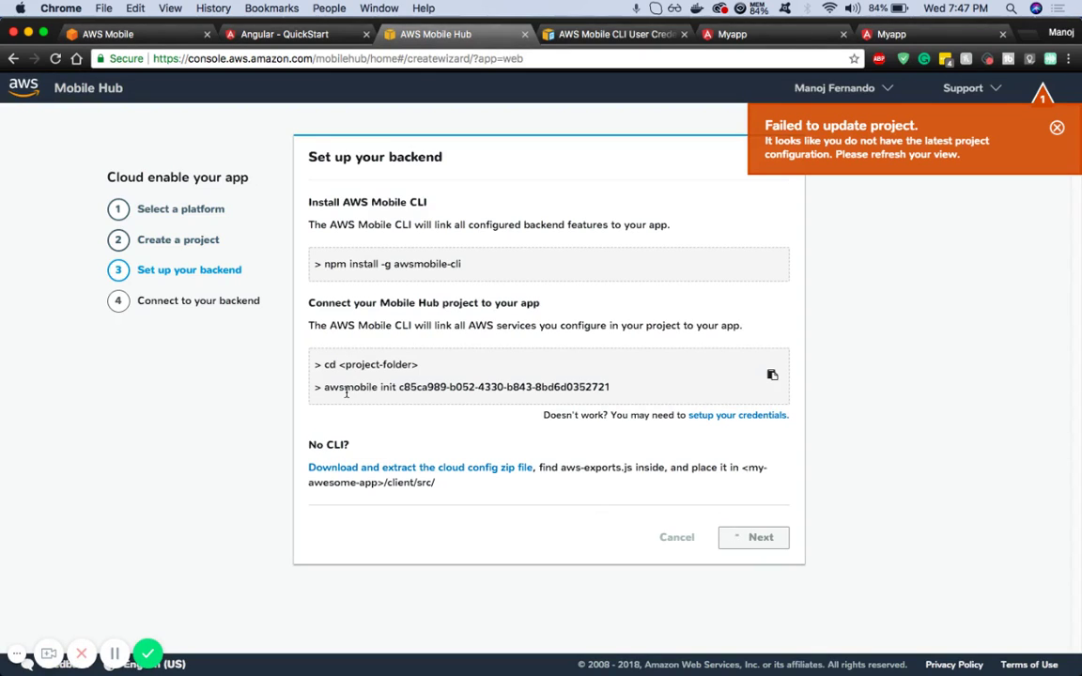
click(1056, 129)
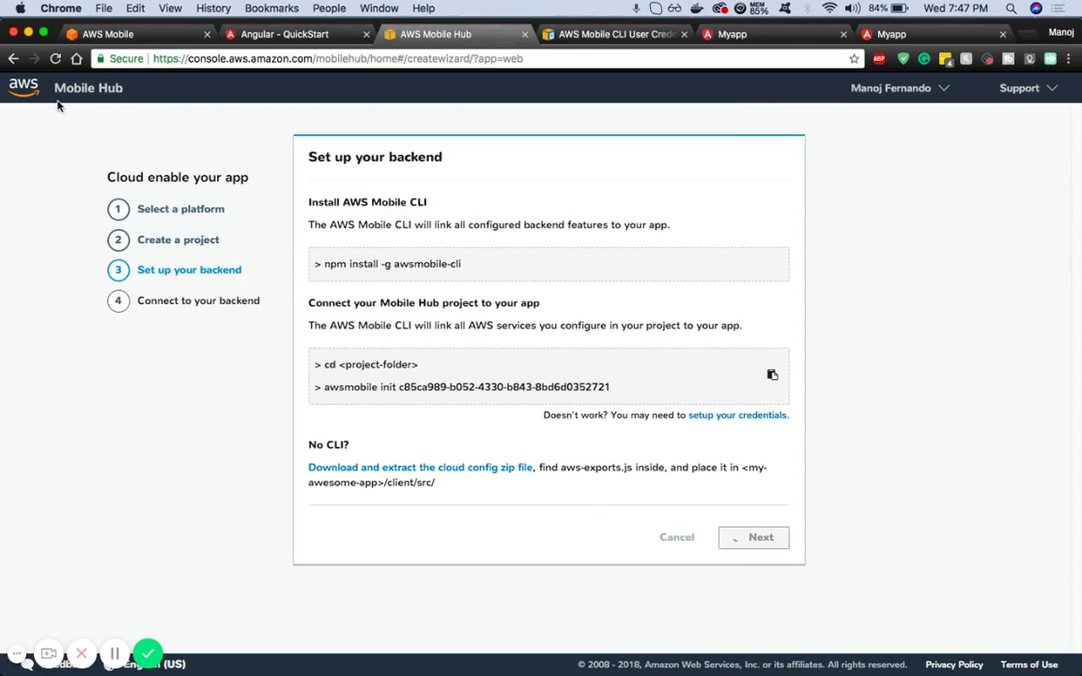
Reload the Mobile Hub page, exit the project creation wizard, and open the myapp project
click(55, 58)
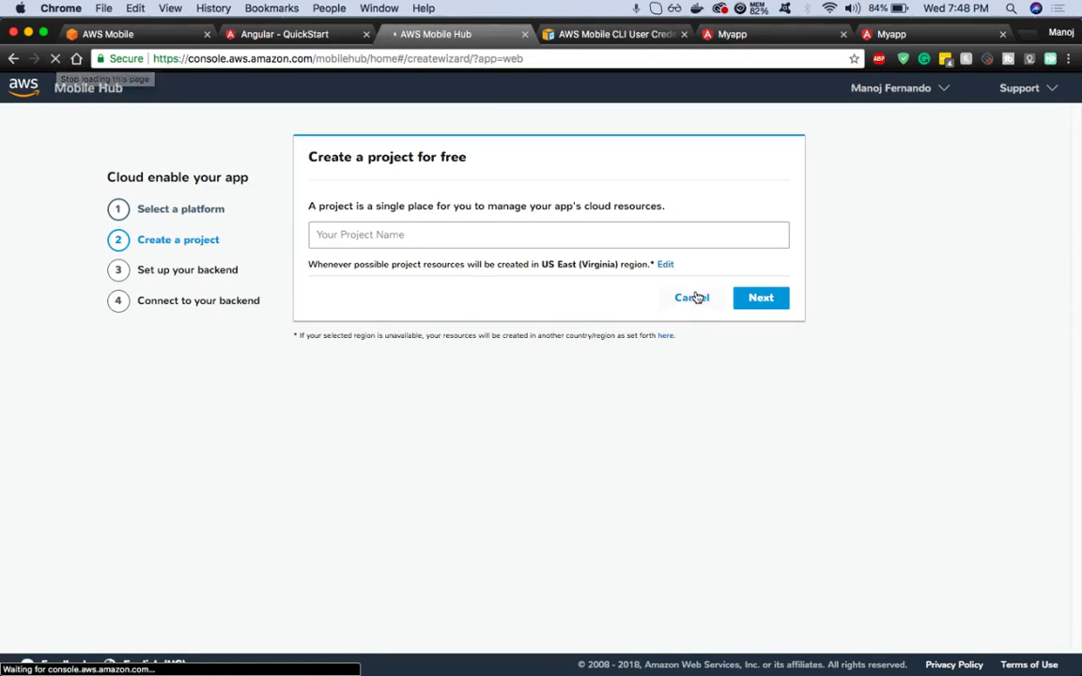
click(693, 298)
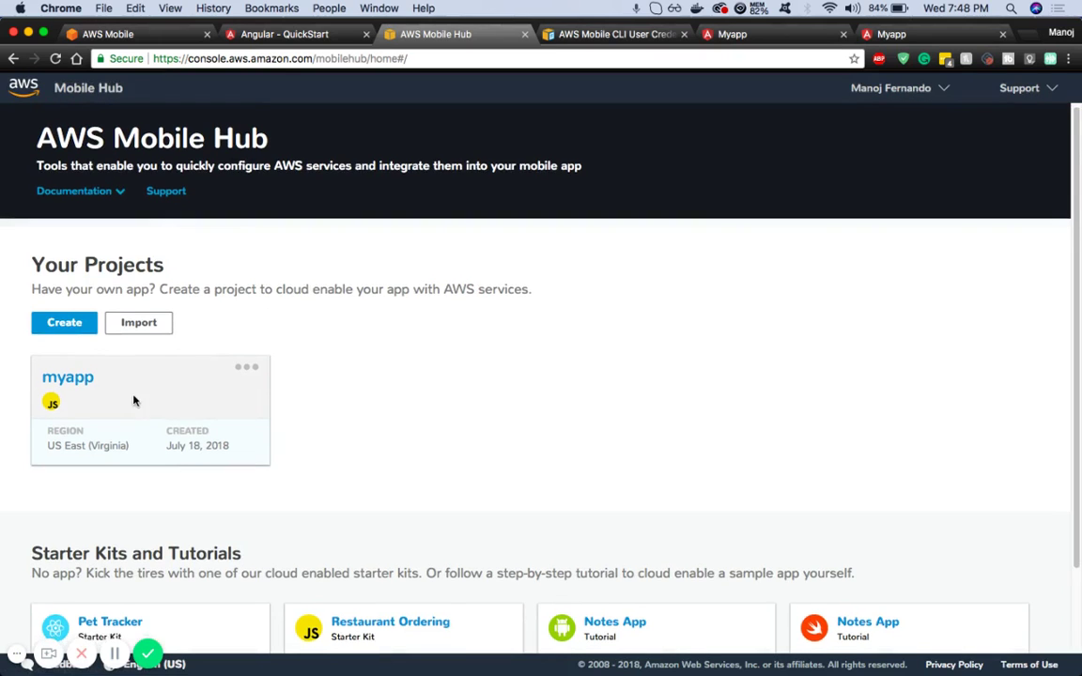
scroll(132, 401, down, 1)
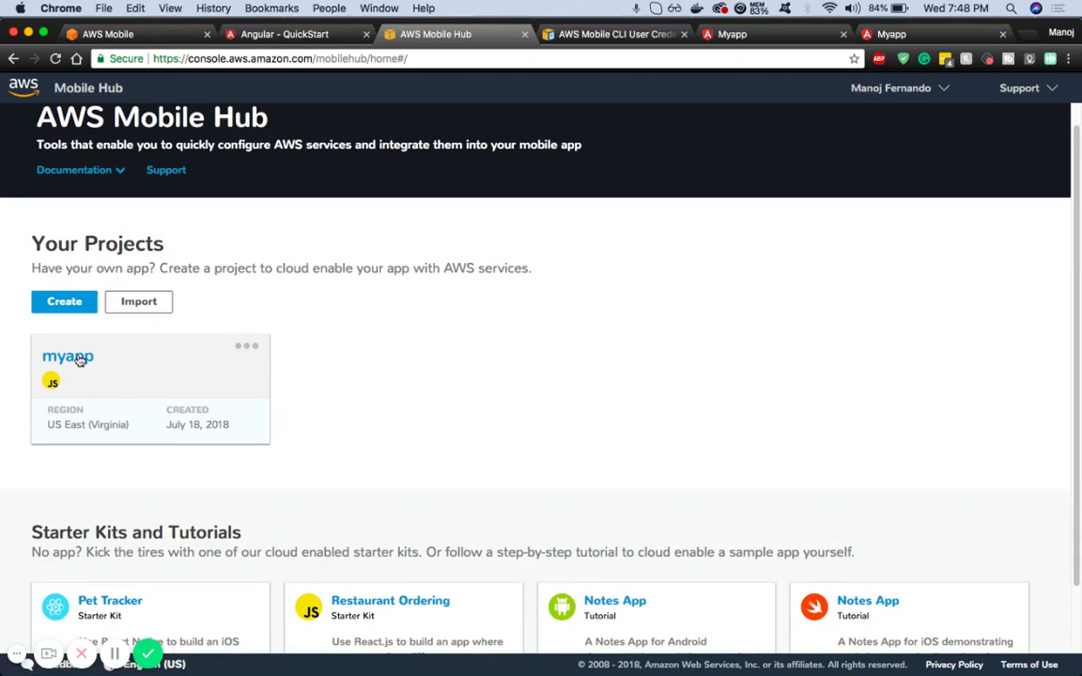
scroll(254, 362, down, 1)
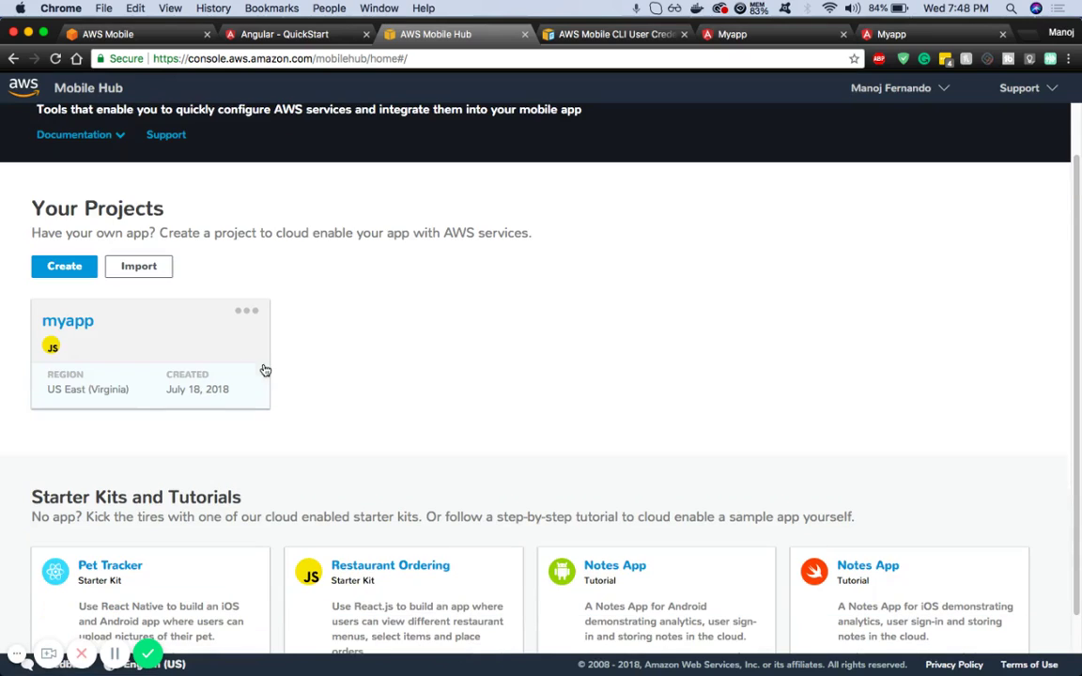
click(77, 325)
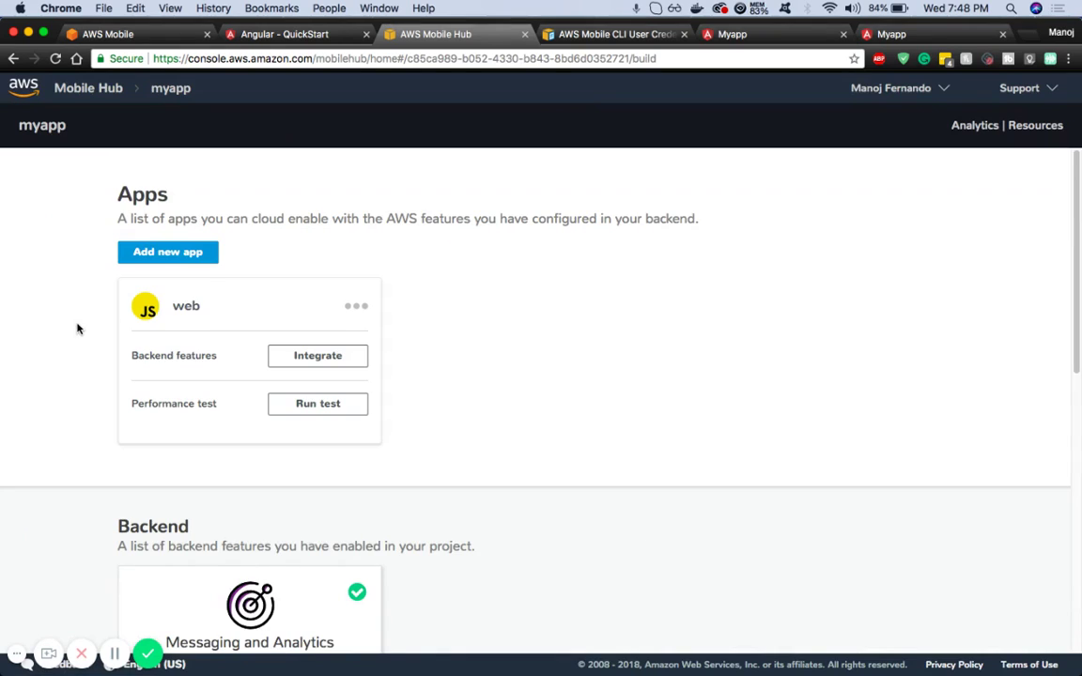
Review the myapp project's enabled backend features in Mobile Hub and compare them with the constants in aws-exports.js
scroll(78, 328, down, 3)
scroll(78, 328, up, 2)
scroll(79, 327, down, 4)
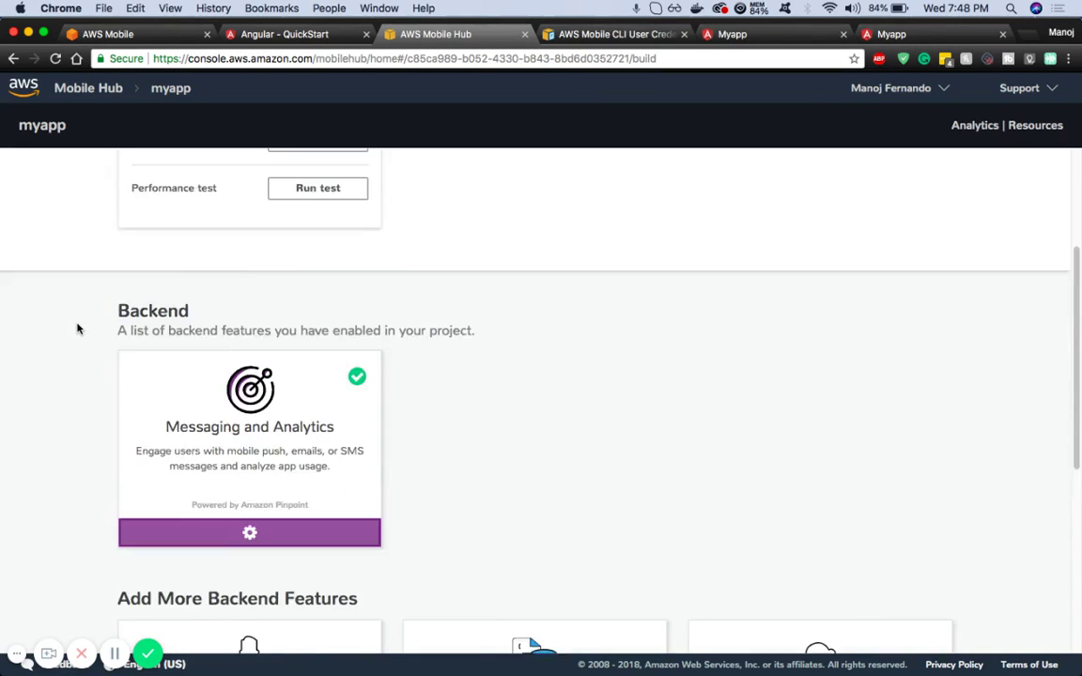
scroll(77, 329, up, 4)
scroll(79, 319, down, 3)
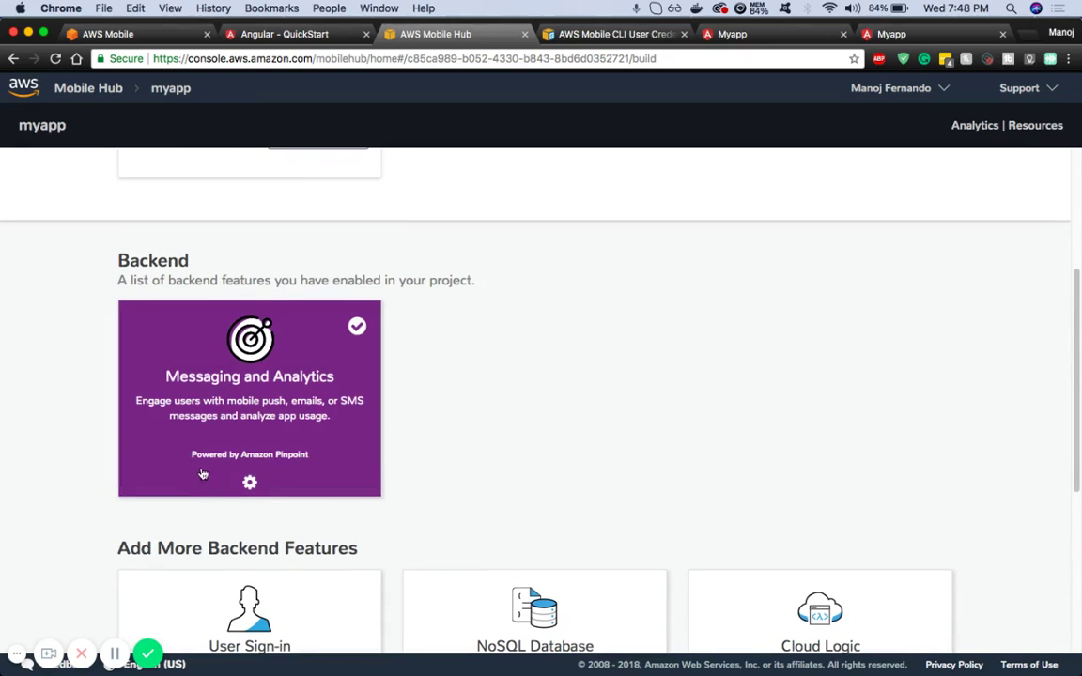
scroll(82, 378, down, 1)
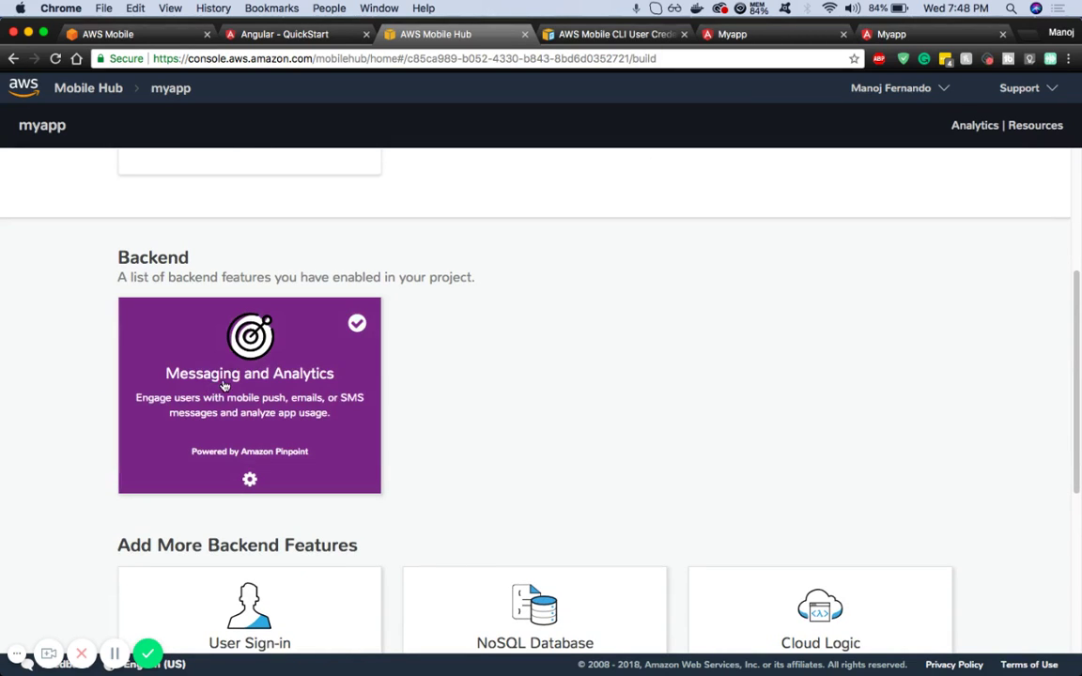
key(ctrl+Left)
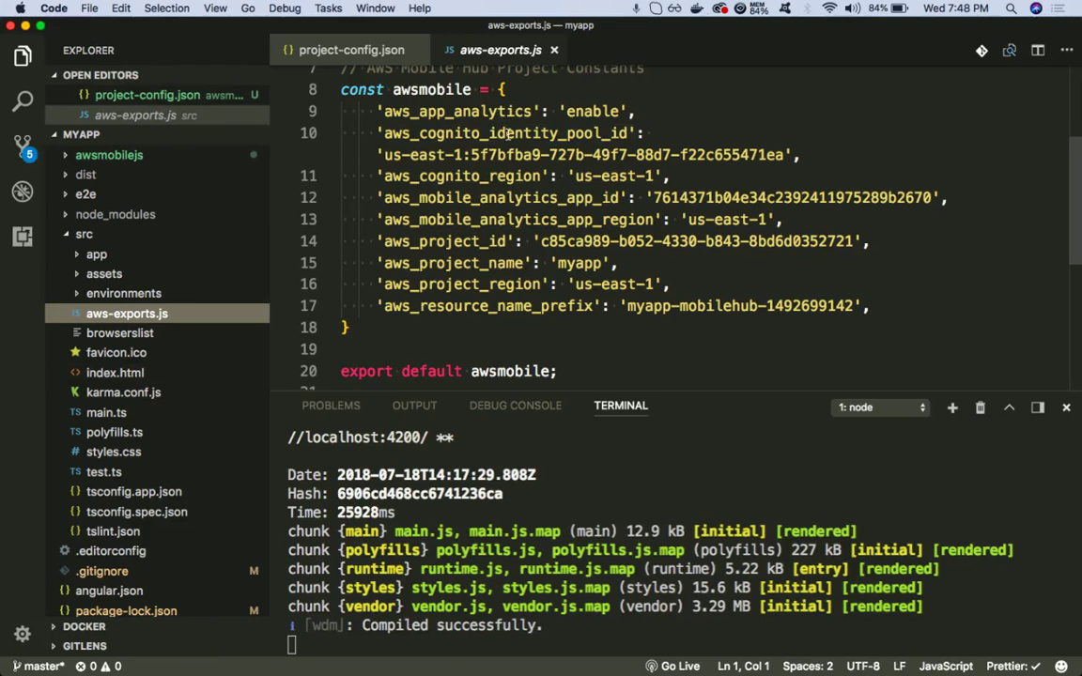
key(ctrl+Right)
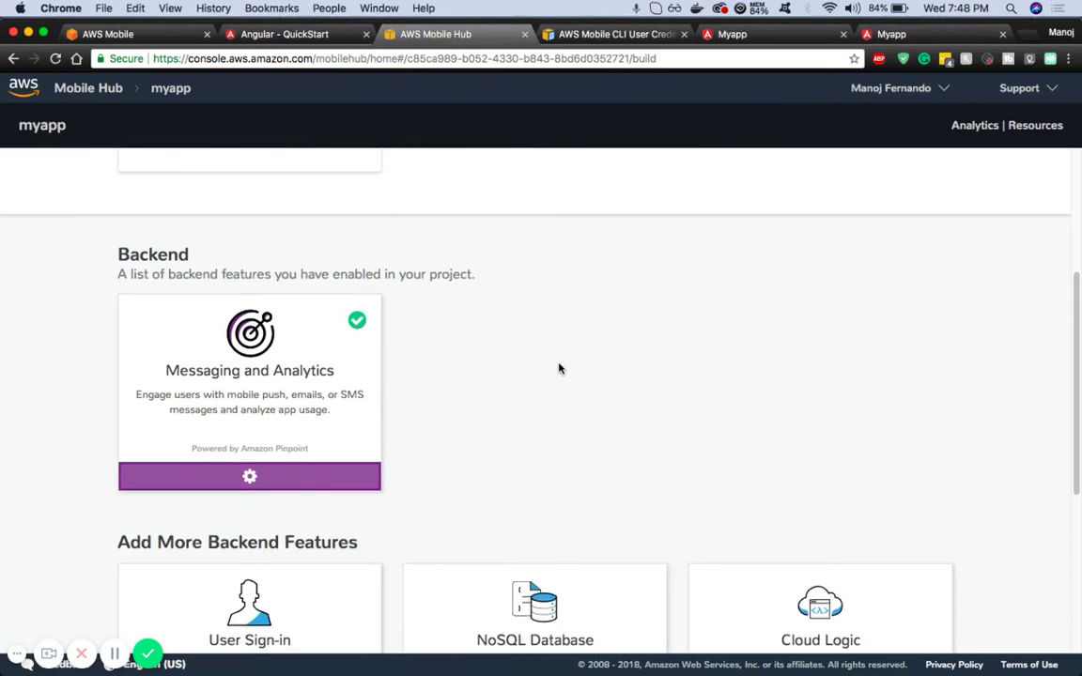
Enable the Hosting and Streaming backend feature for myapp, agreeing that its files are publicly readable on the Internet
scroll(558, 367, down, 2)
scroll(558, 368, down, 3)
scroll(780, 331, down, 3)
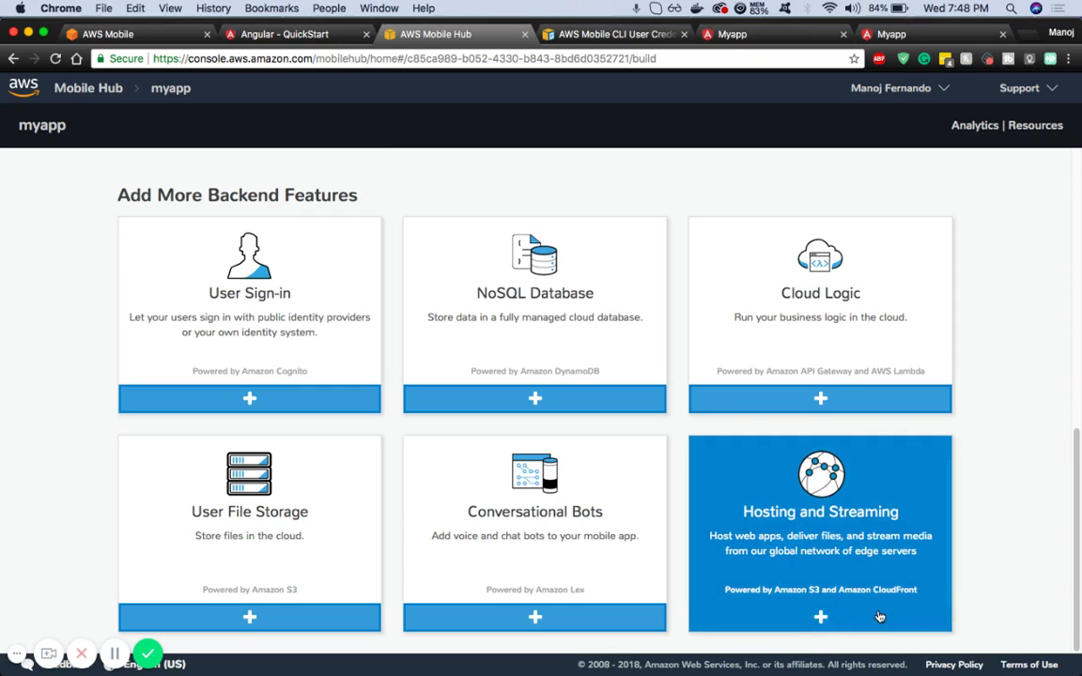
click(821, 618)
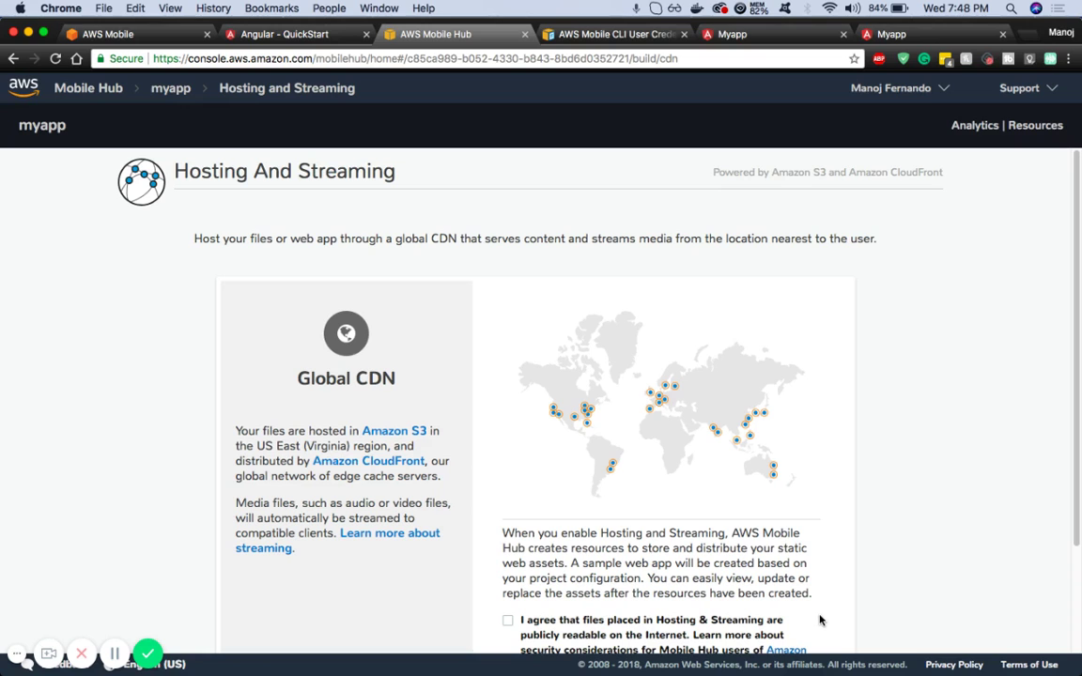
scroll(678, 447, down, 3)
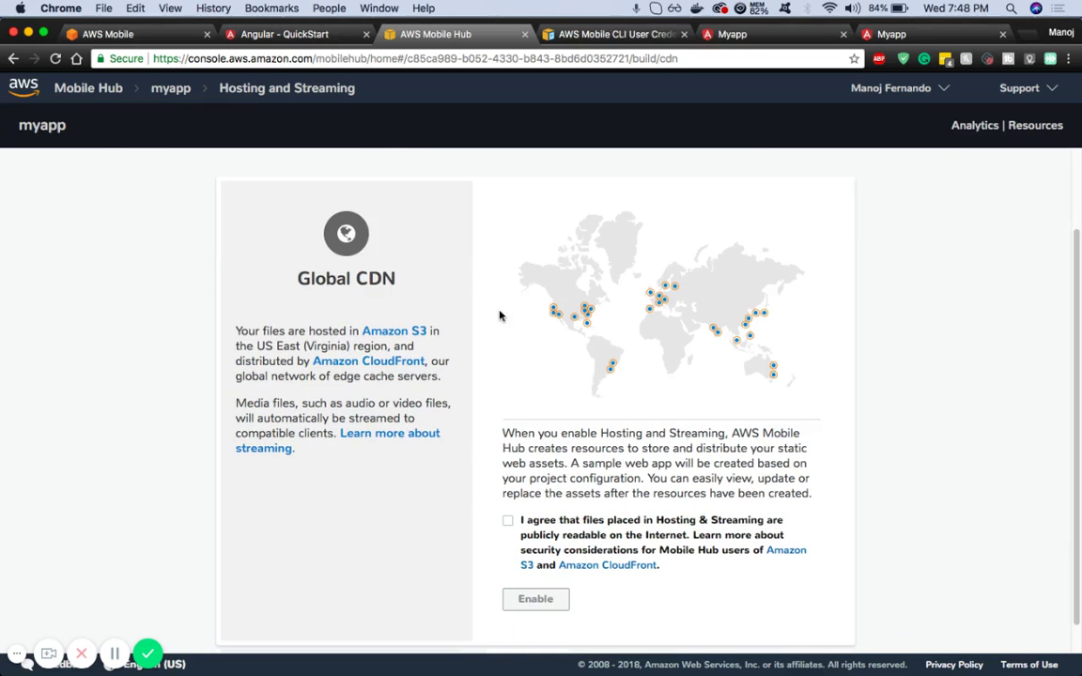
scroll(479, 310, up, 2)
scroll(276, 228, up, 1)
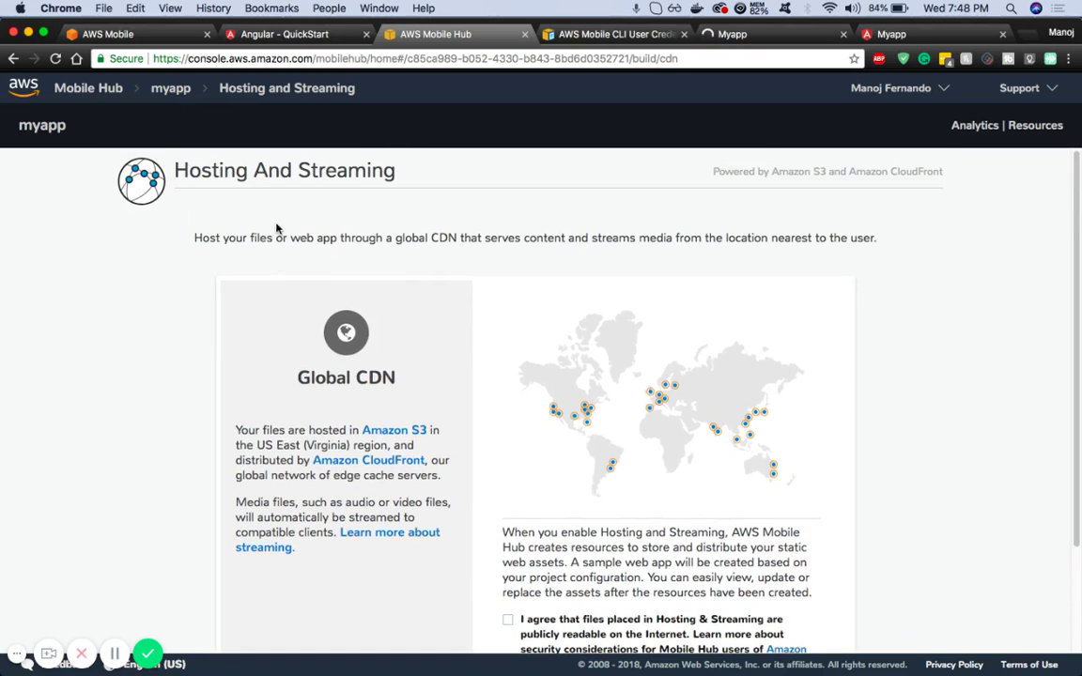
scroll(318, 316, down, 3)
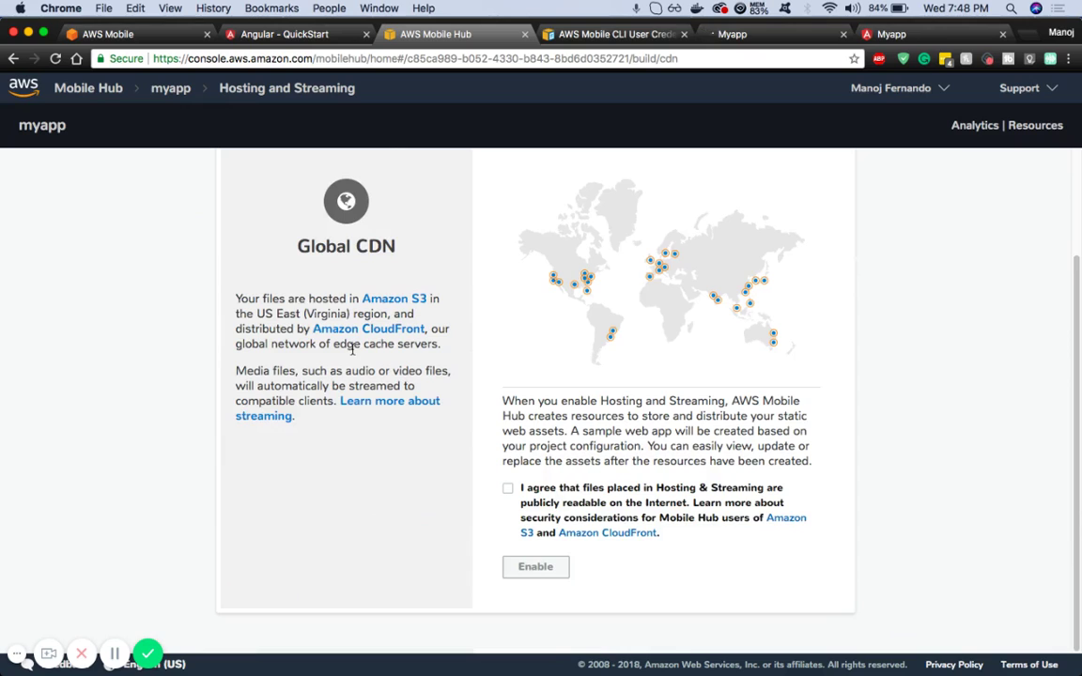
click(507, 489)
scroll(580, 442, up, 1)
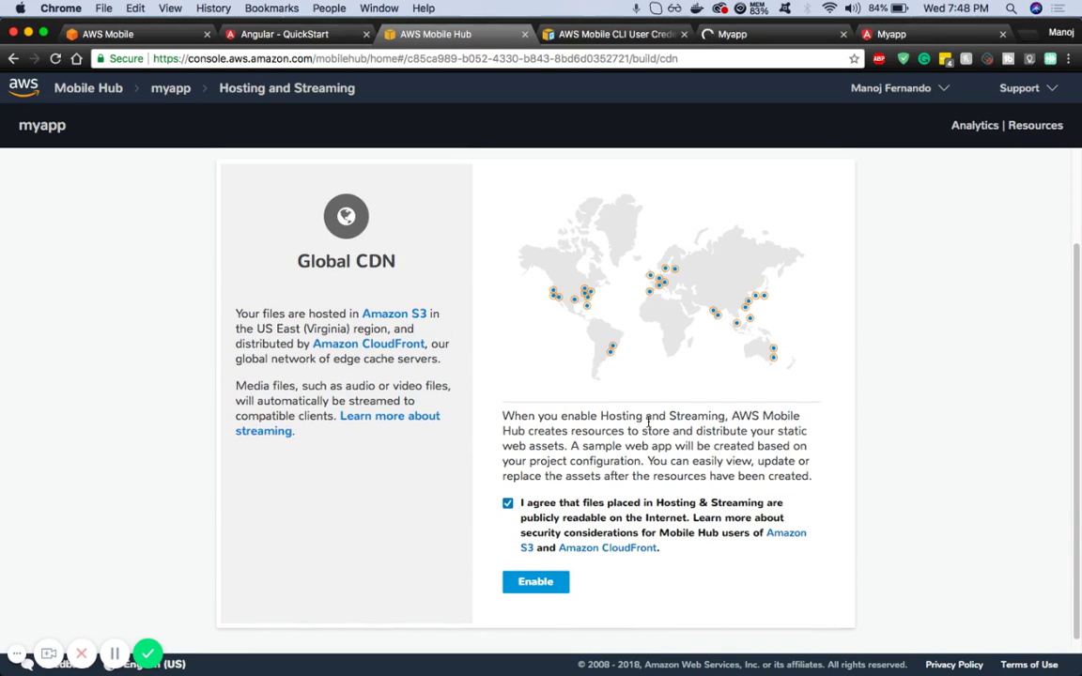
click(550, 583)
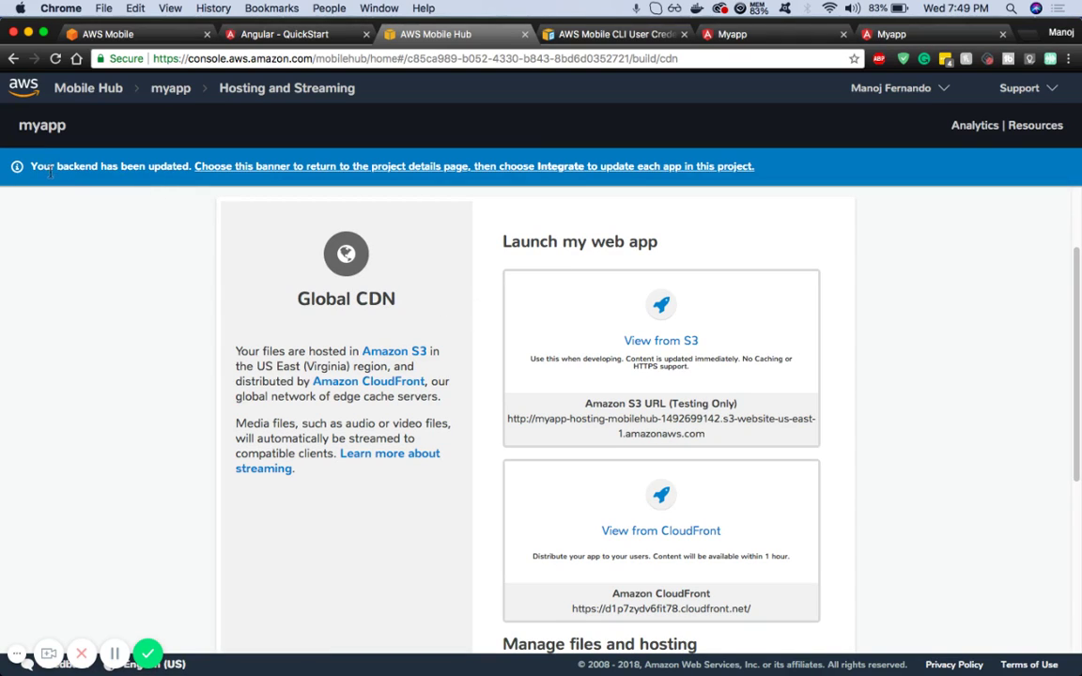
Return to the project details, open the web app's Integrate instructions, and highlight the awsmobile pull command
click(337, 169)
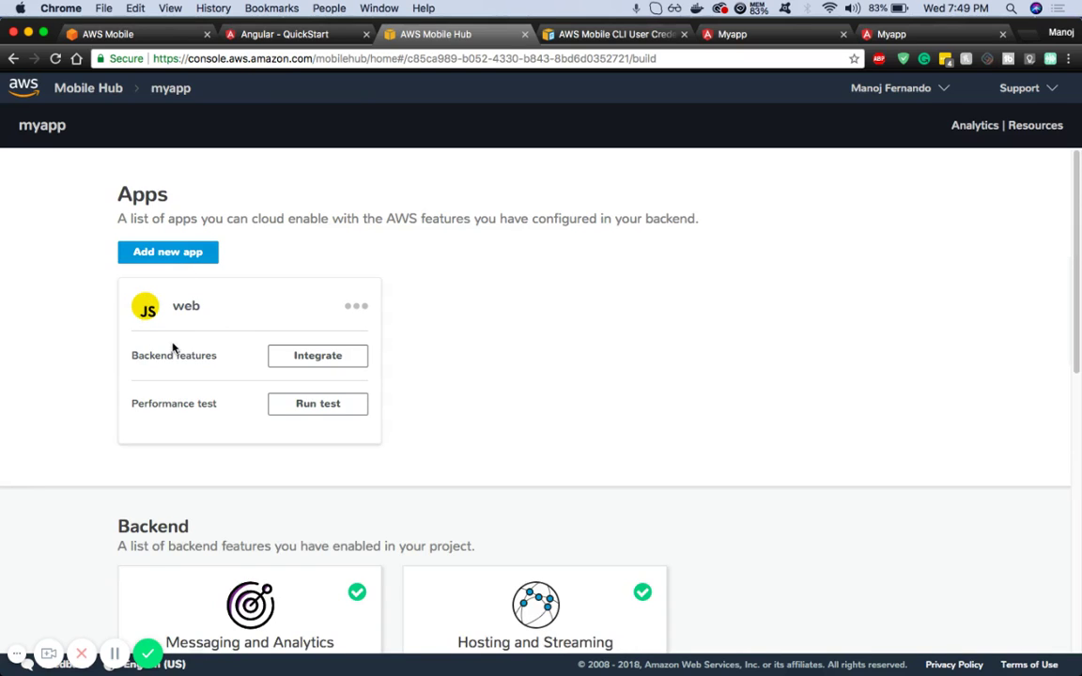
scroll(562, 389, down, 5)
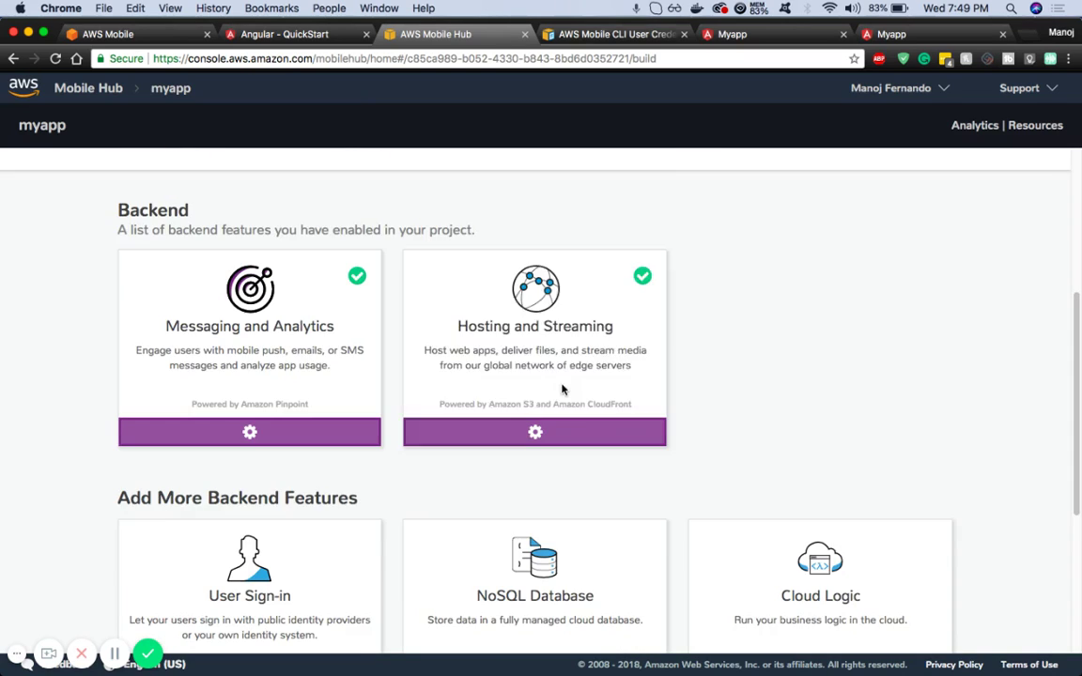
scroll(561, 389, up, 3)
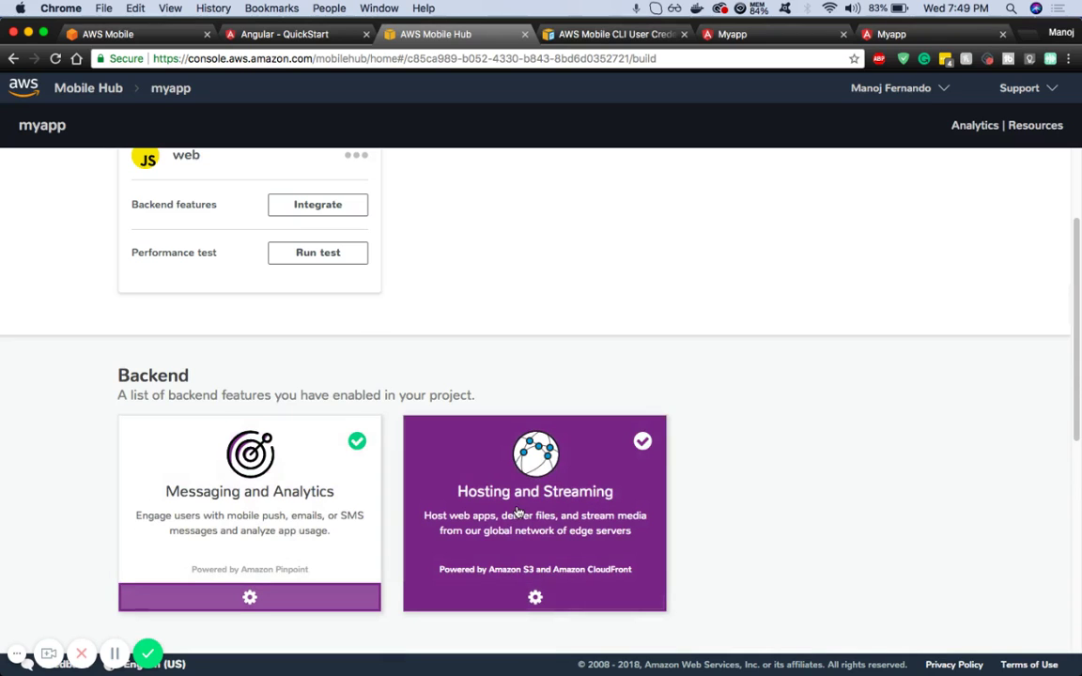
scroll(344, 310, up, 1)
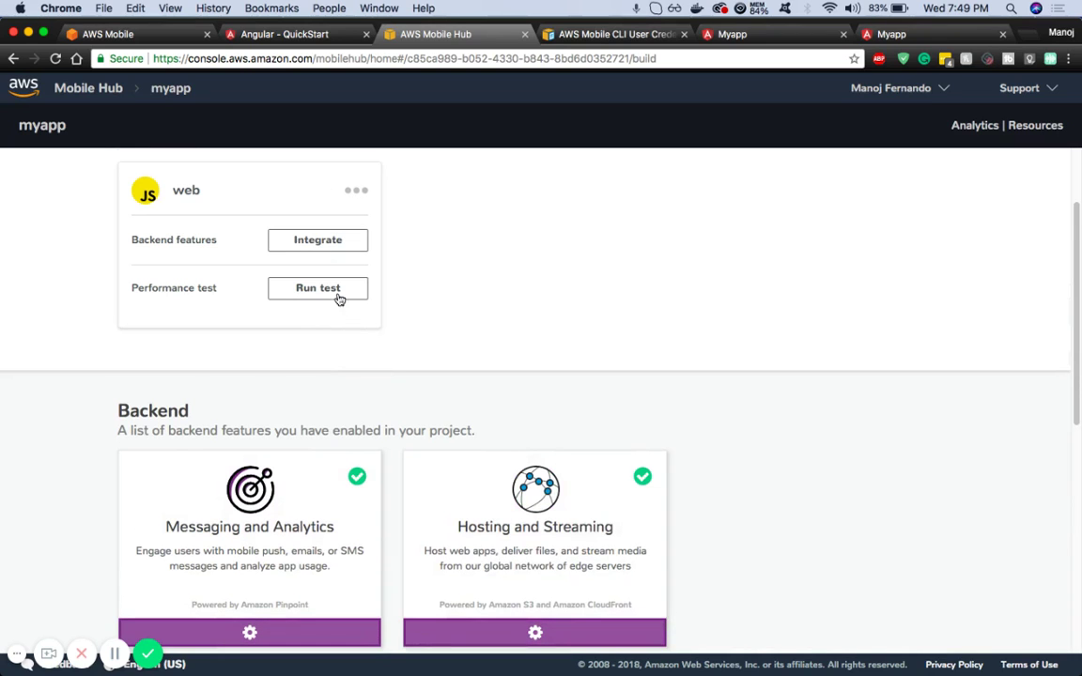
click(319, 241)
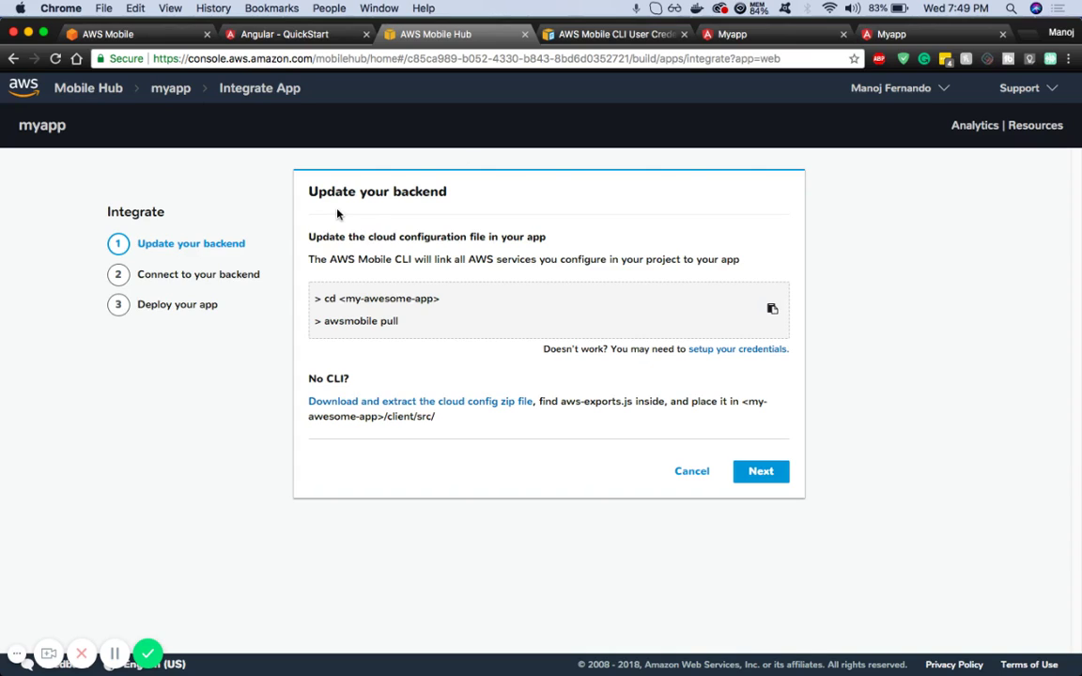
drag(398, 321, 327, 323)
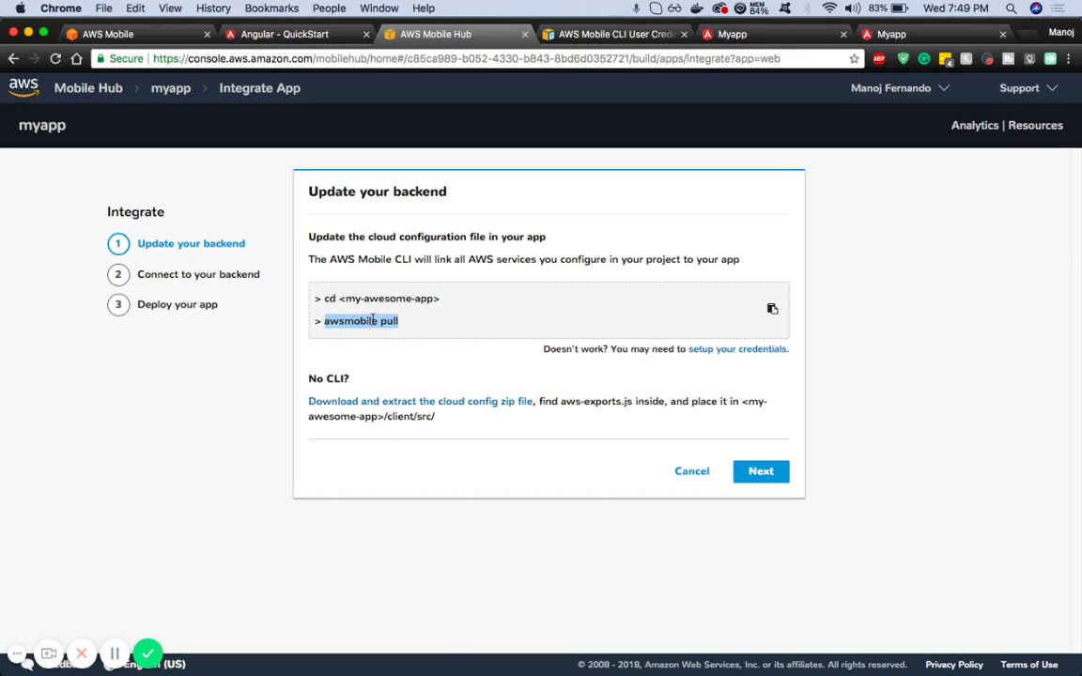
Switch to Visual Studio Code, stop the running development server, and clear the terminal
key(ctrl+Left)
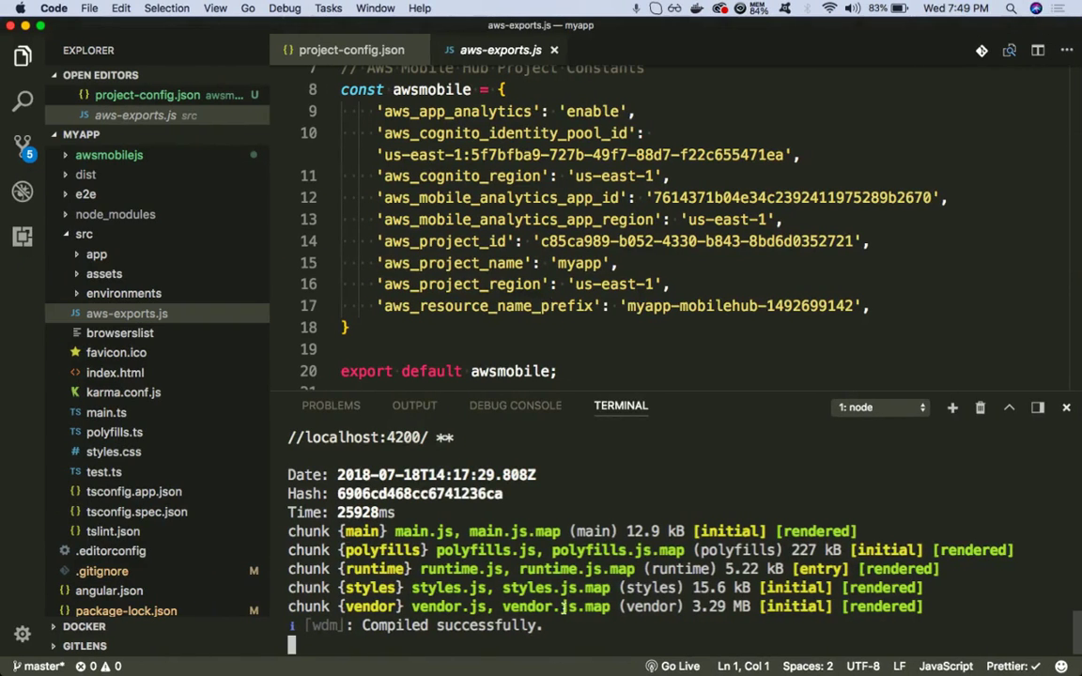
key(ctrl+c)
key(Return)
text(clear)
key(Return)
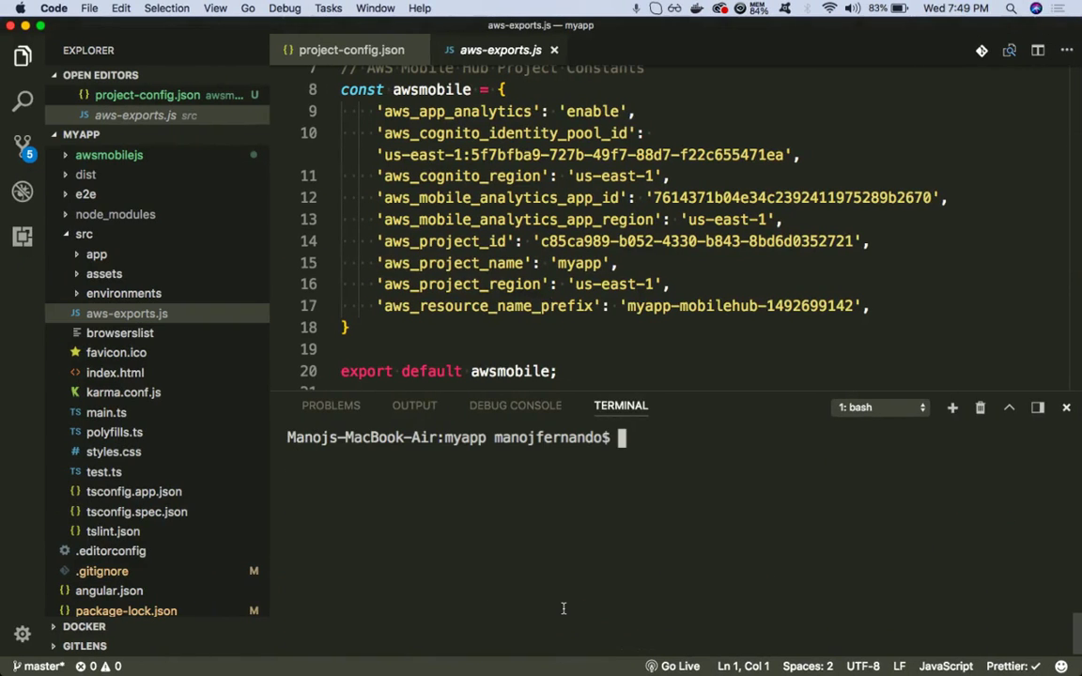
Run awsmobile pull, accept syncing the backend folder with #current-backend-info, and clear the terminal
text(awsmobi)
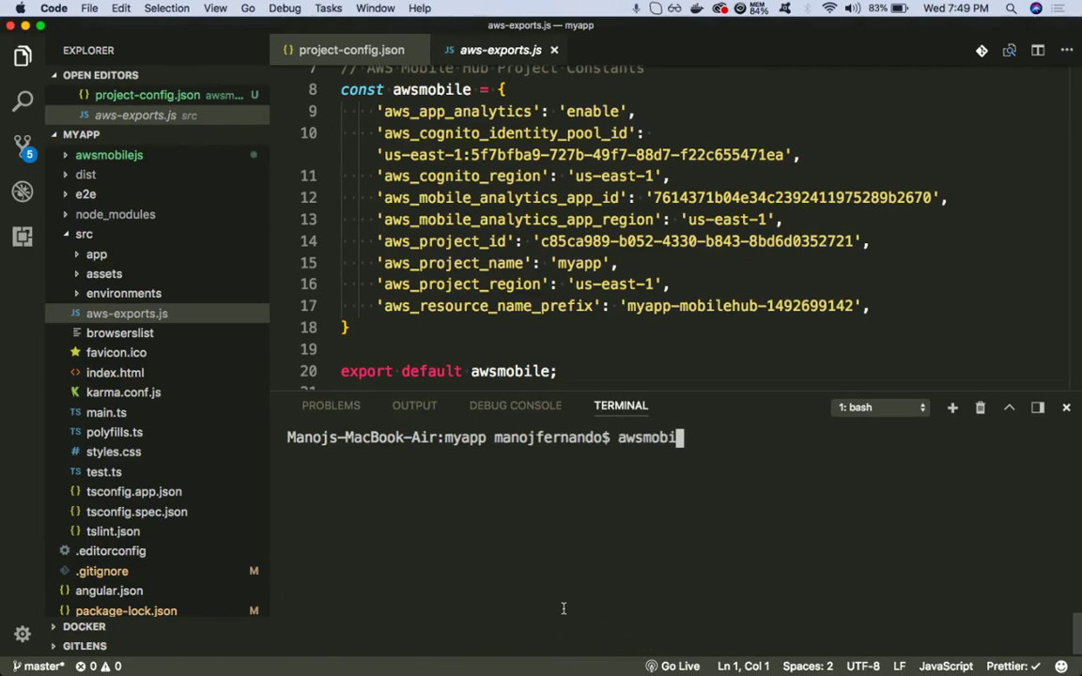
text(le pul)
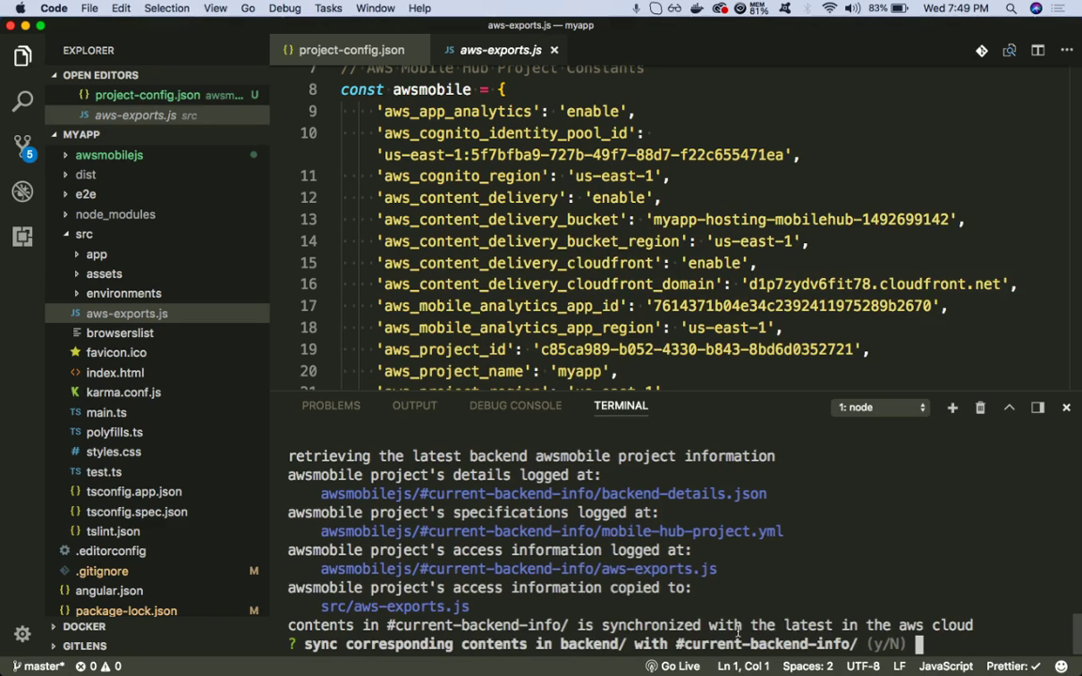
text(y)
key(Return)
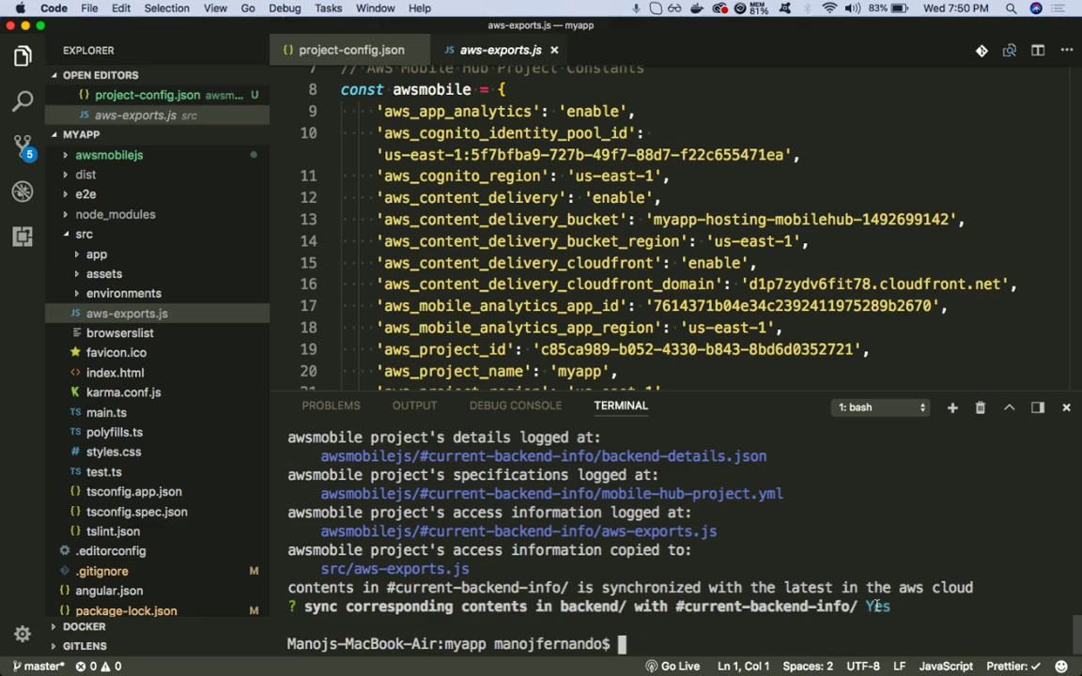
text(clear)
key(Return)
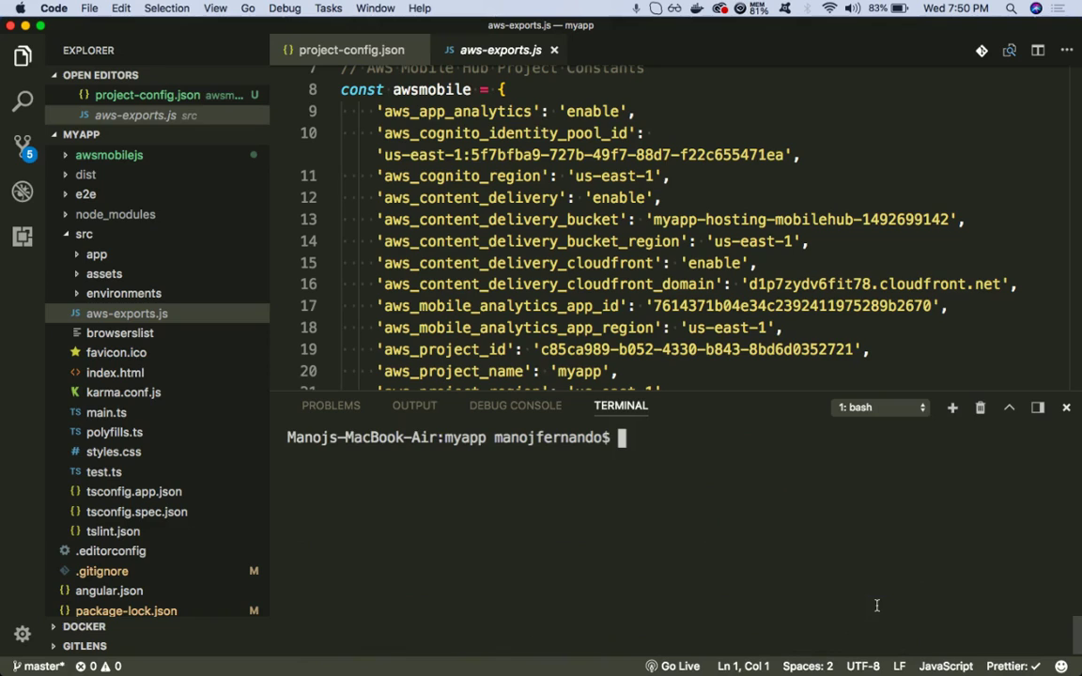
Hide the terminal and examine the content delivery bucket and CloudFront domain entries in the updated aws-exports.js
scroll(657, 489, up, 3)
scroll(658, 489, down, 3)
drag(706, 392, 703, 377)
key(ctrl+grave)
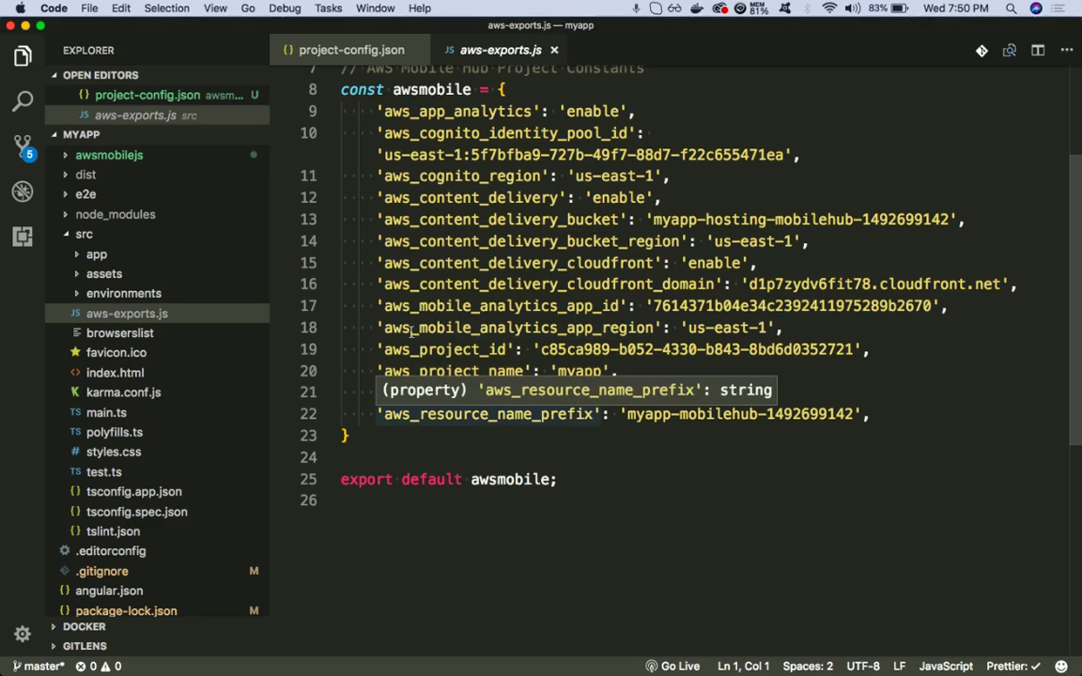
click(455, 219)
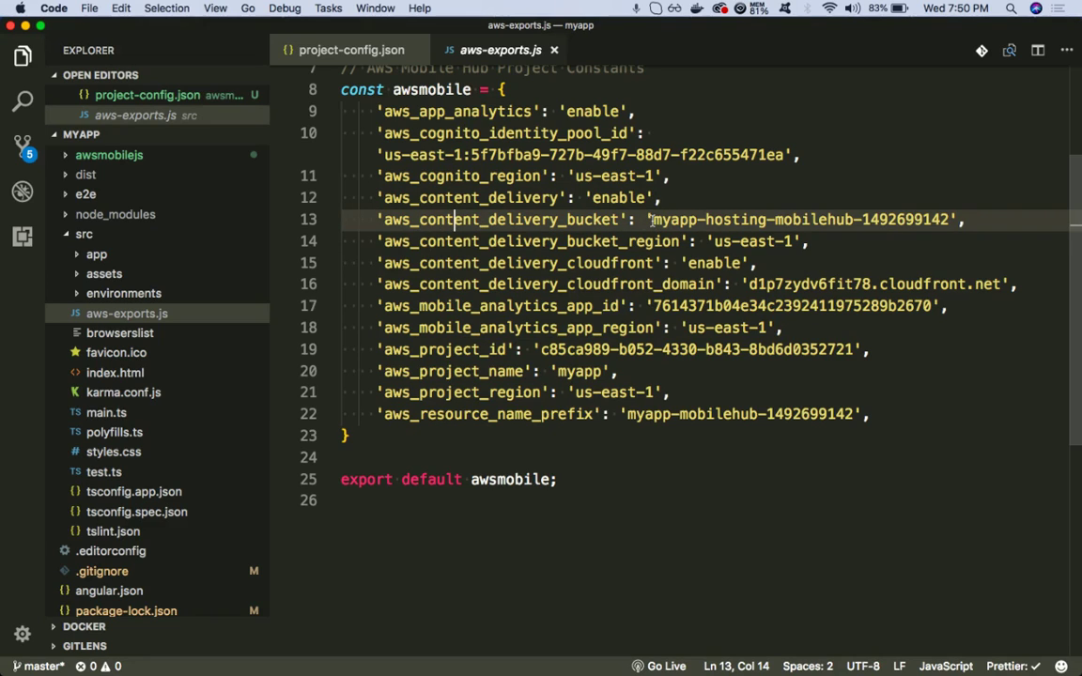
drag(653, 219, 949, 219)
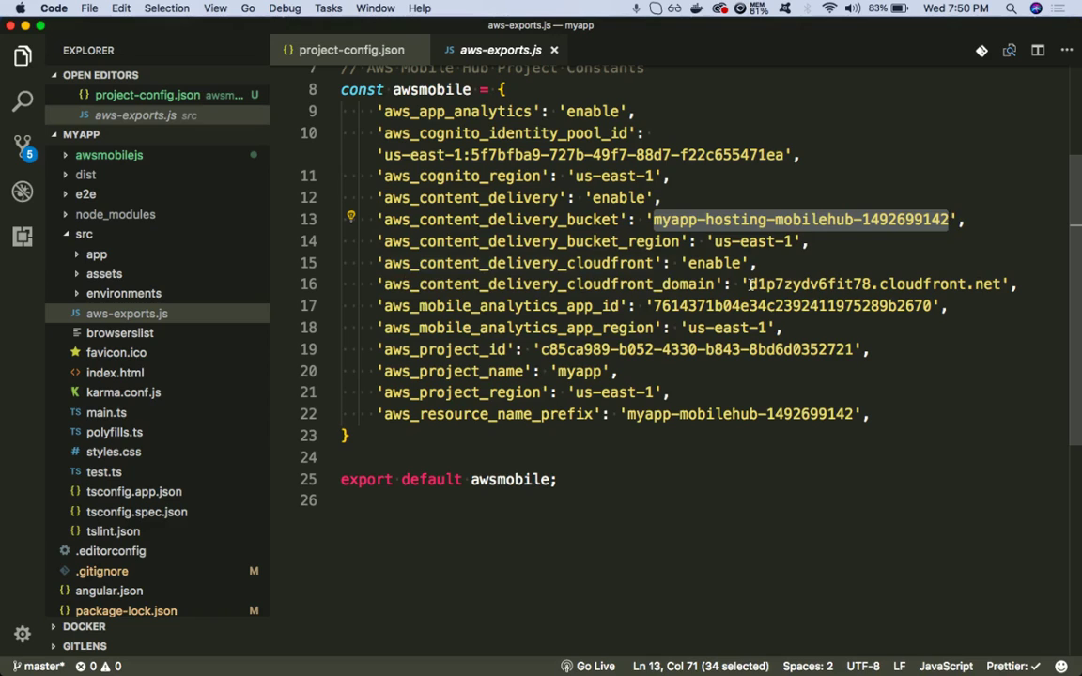
drag(752, 283, 1011, 284)
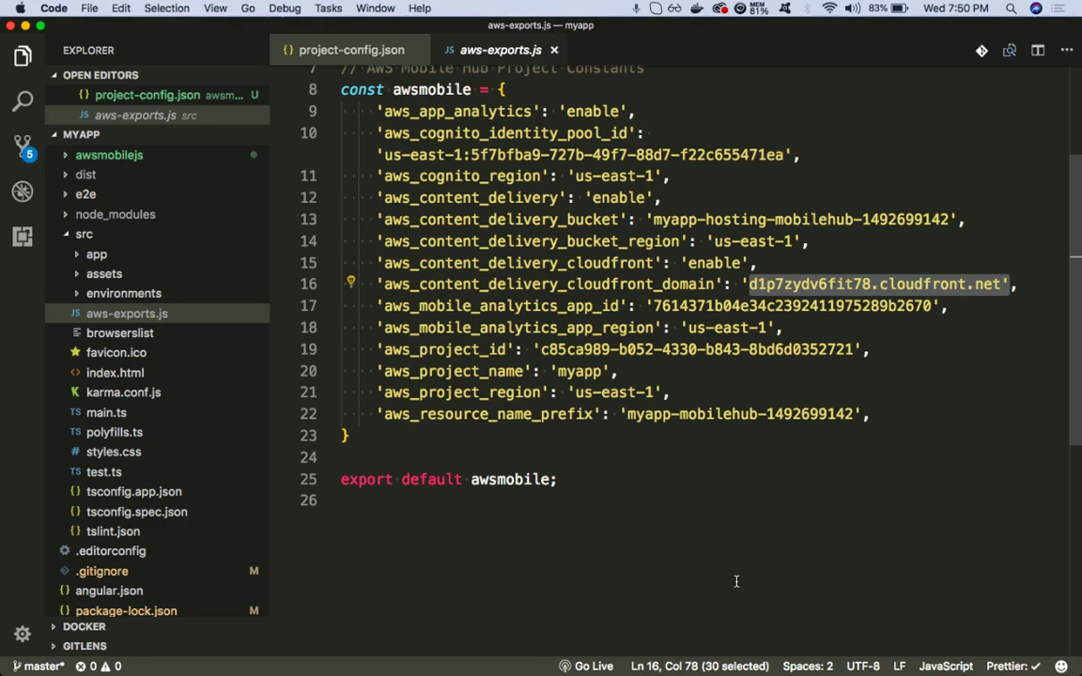
click(669, 542)
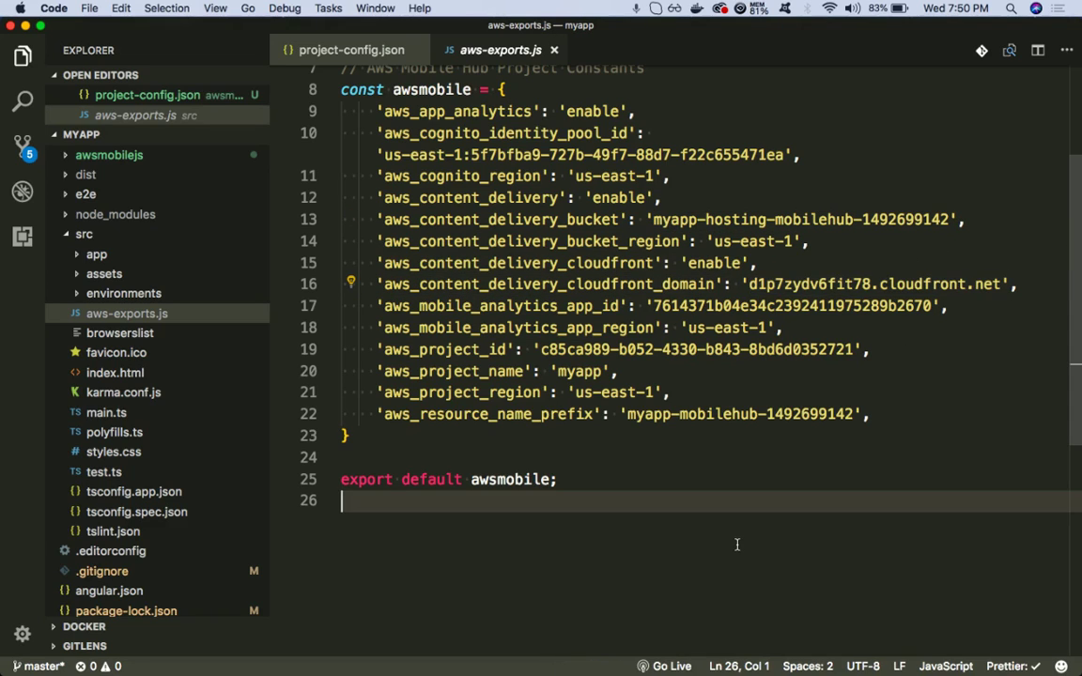
click(712, 489)
Reopen and enlarge the terminal, then run awsmobile without arguments and read through its list of commands
key(ctrl+grave)
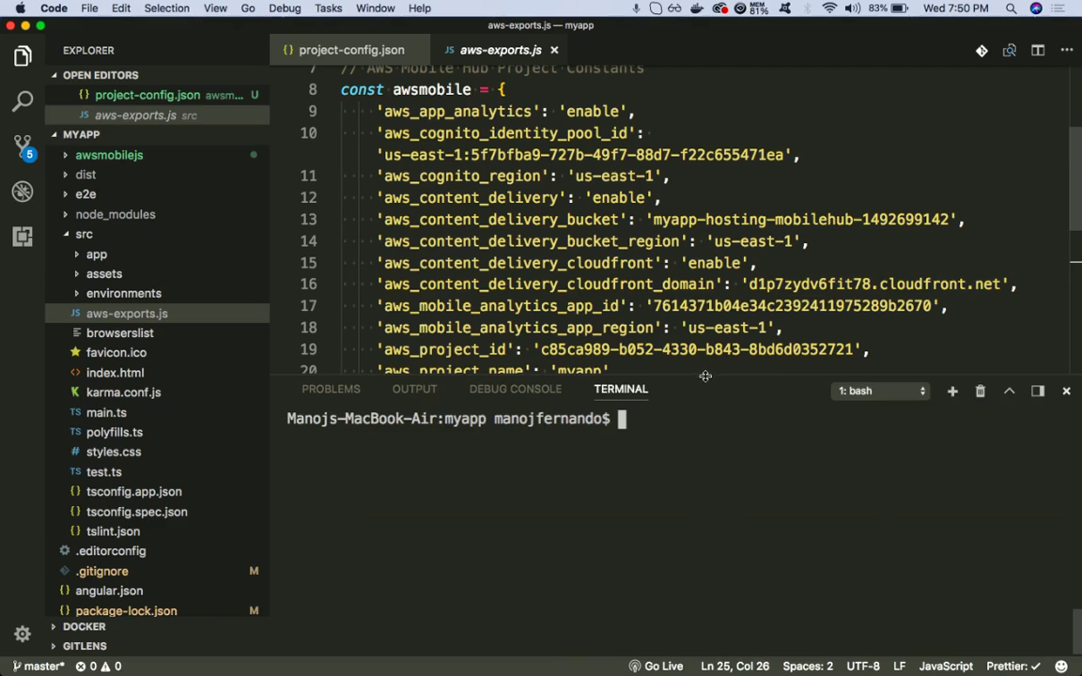
drag(705, 375, 706, 307)
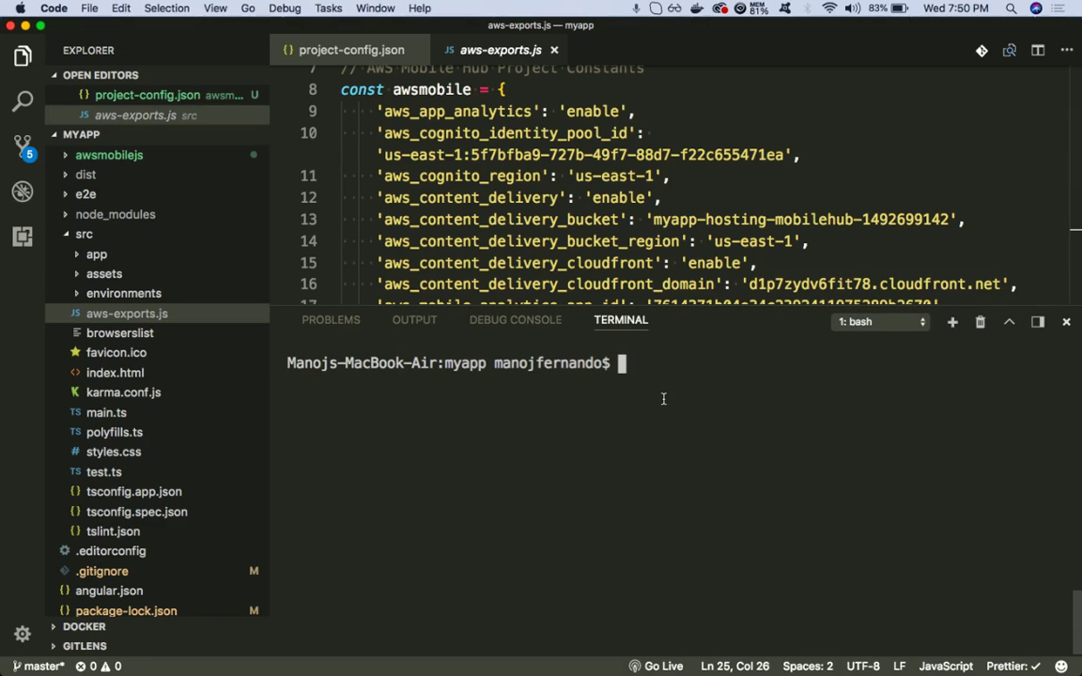
text(awsmobi)
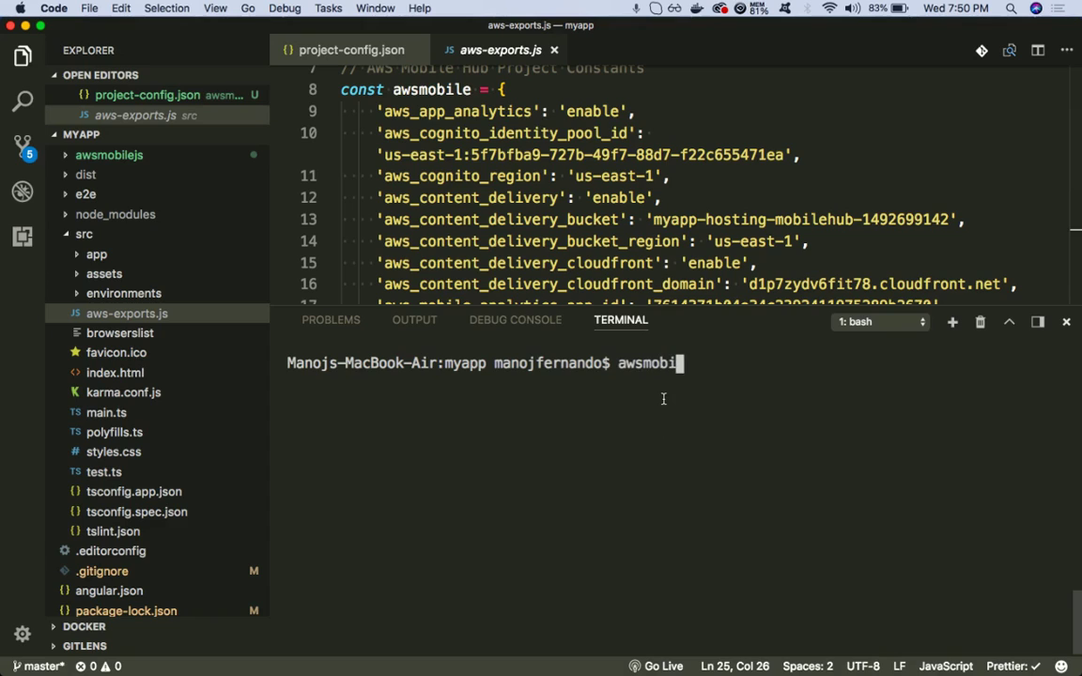
text(le)
key(Return)
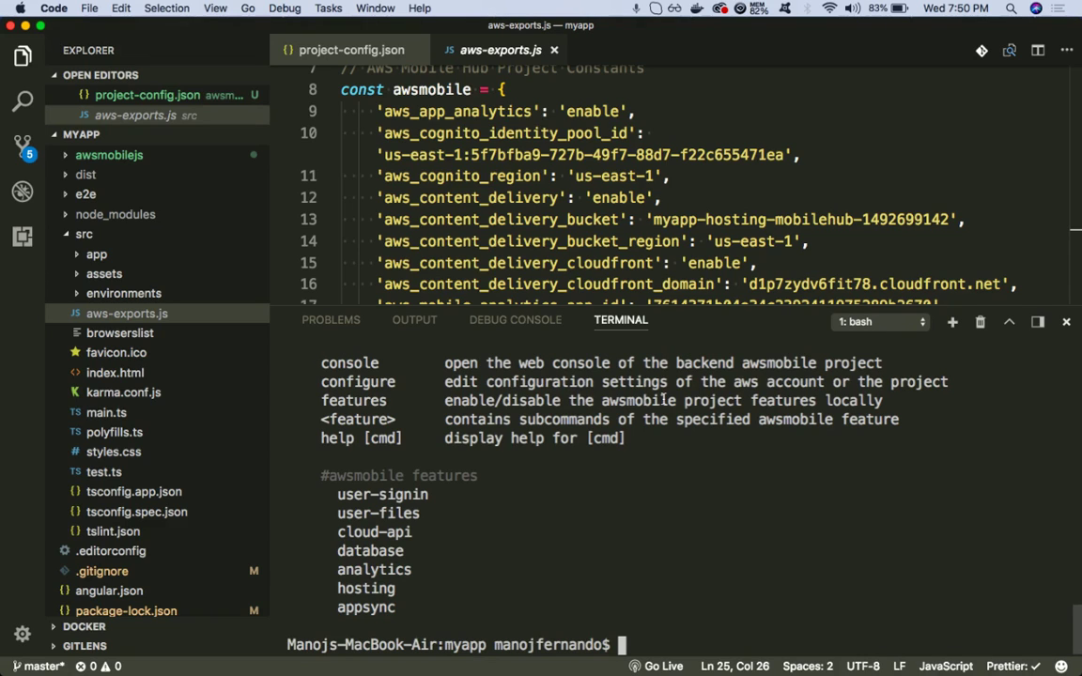
scroll(564, 451, up, 5)
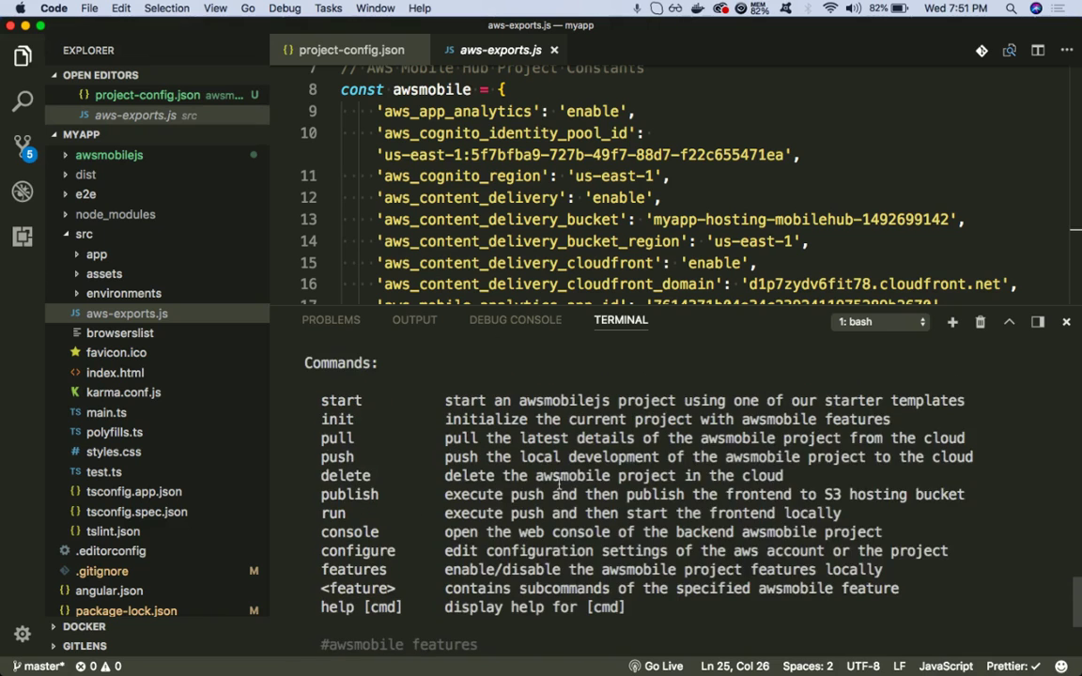
scroll(560, 484, up, 6)
scroll(559, 485, down, 5)
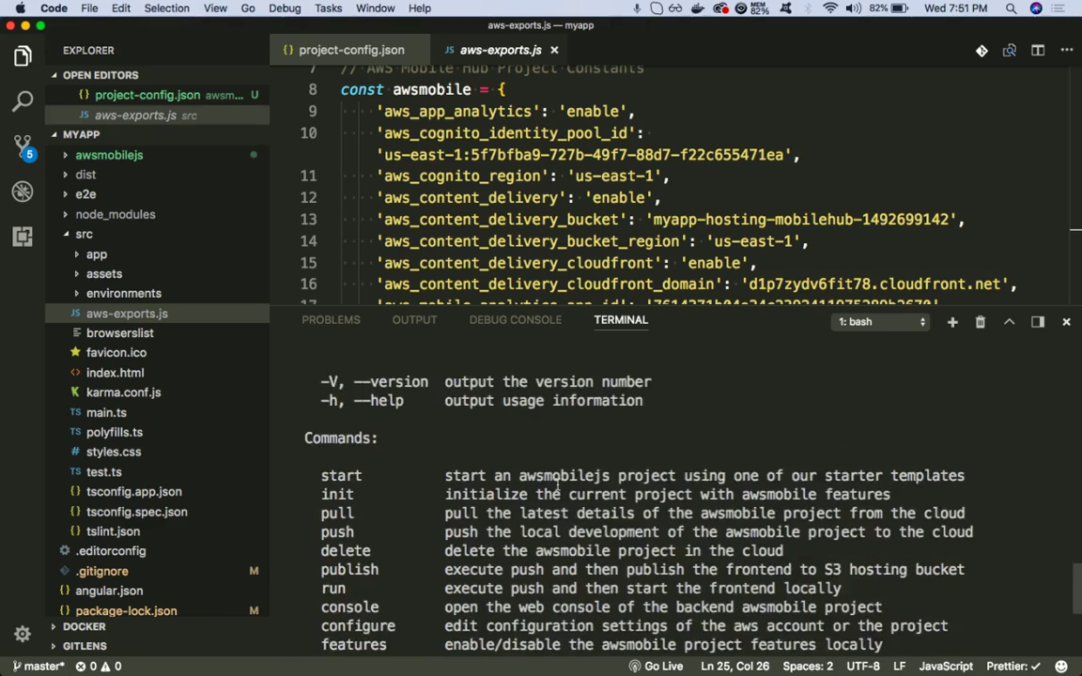
Read the publish entry in the command list, then run awsmobile publish to deploy the frontend to the S3 hosting bucket
scroll(559, 486, down, 3)
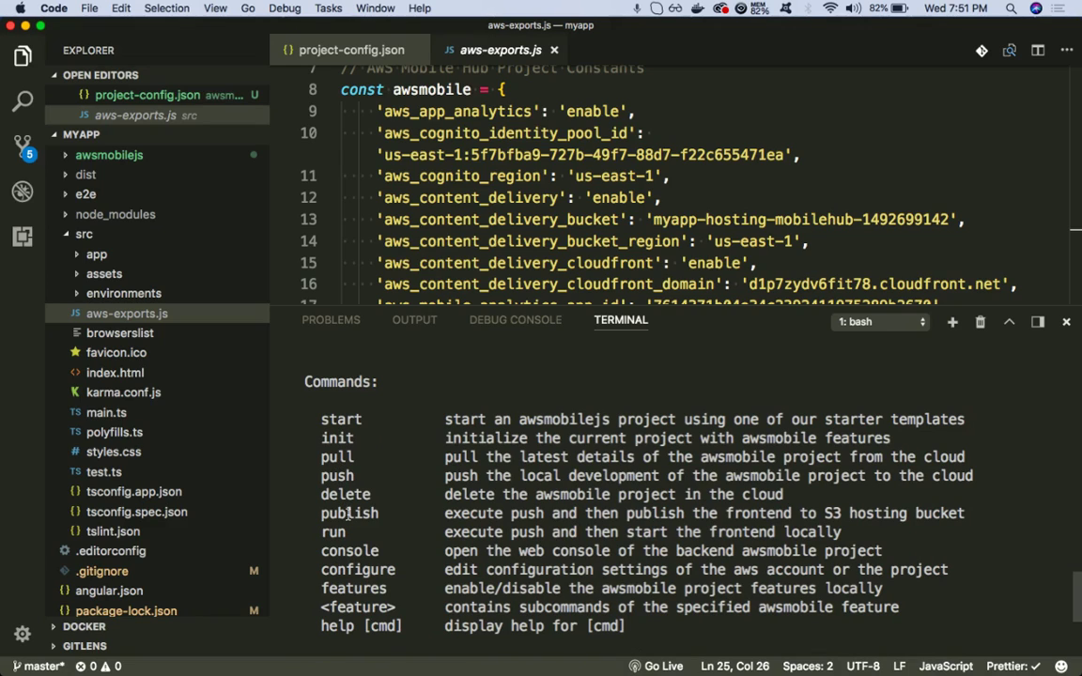
drag(317, 515, 977, 515)
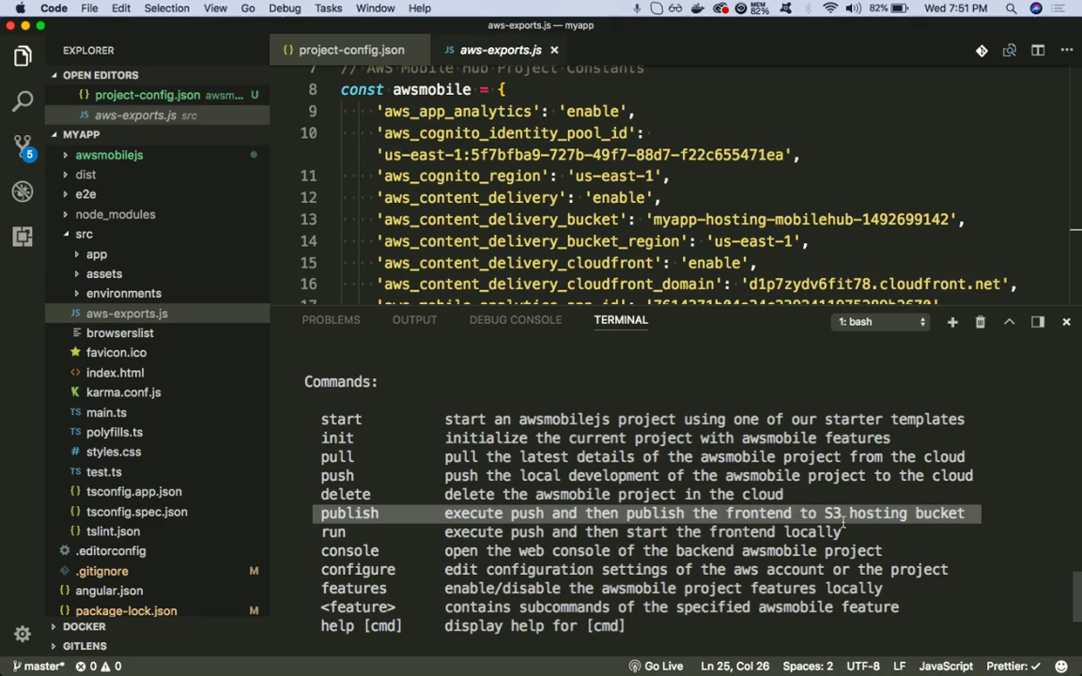
scroll(653, 529, down, 3)
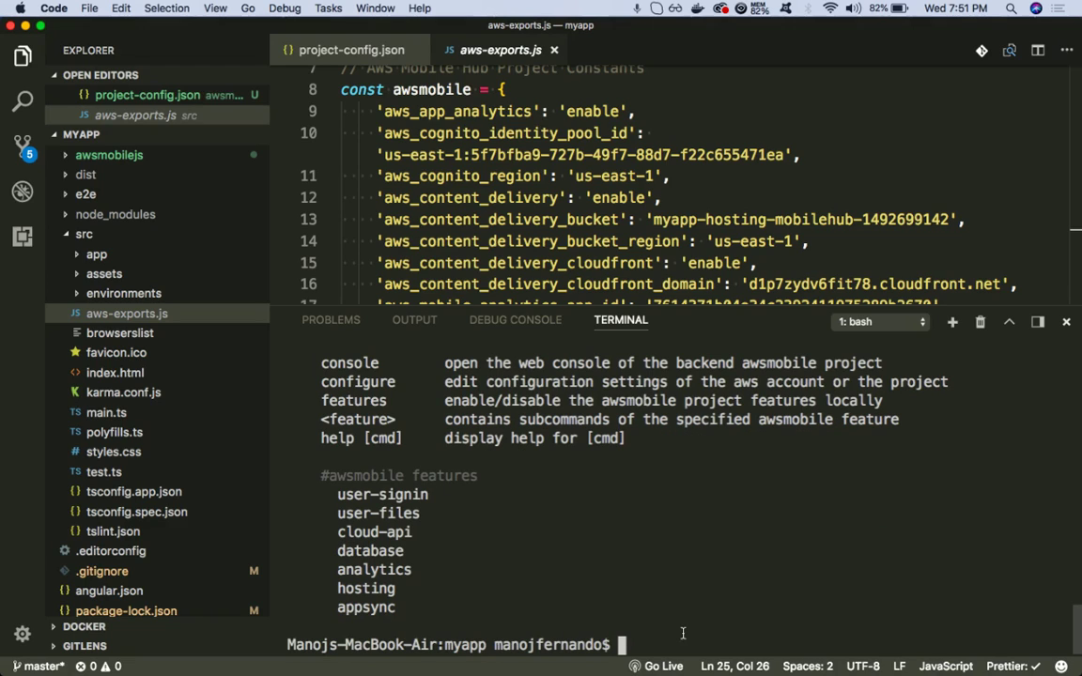
text(awsmobile publish)
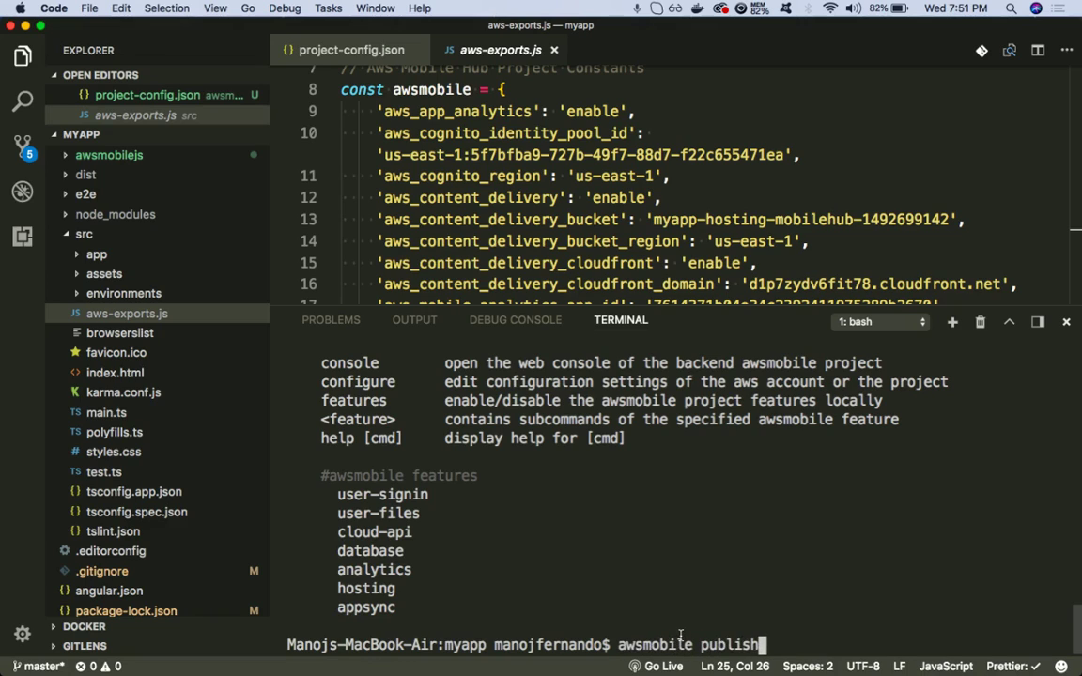
key(Return)
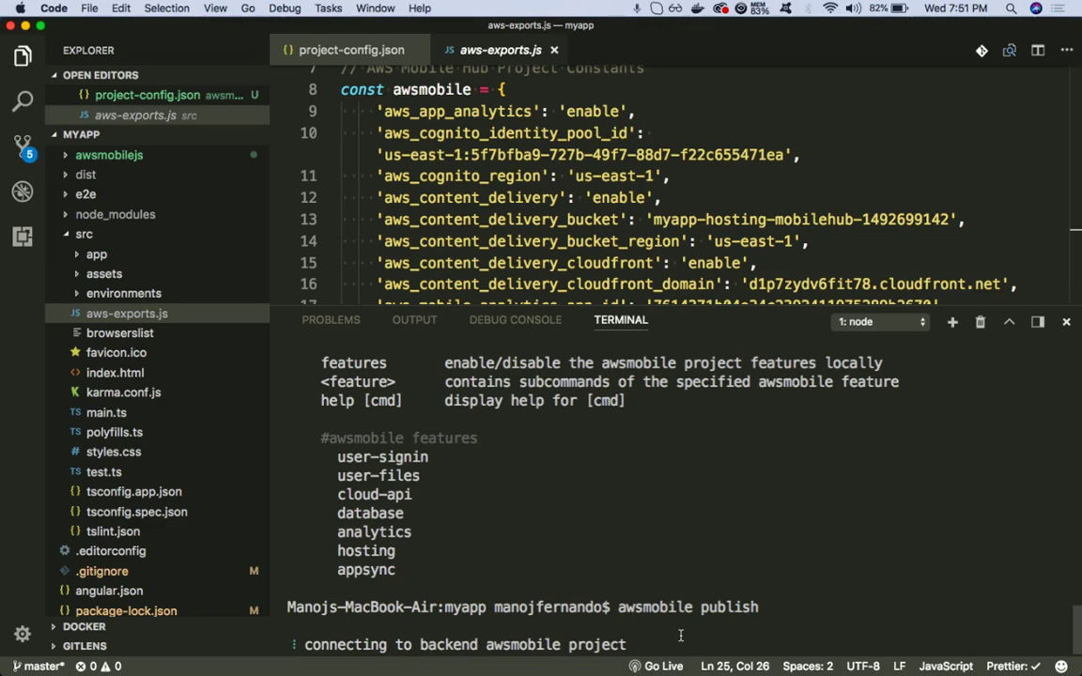
Collapse the src folder and examine the build files in the dist/myapp folder
click(69, 234)
click(71, 175)
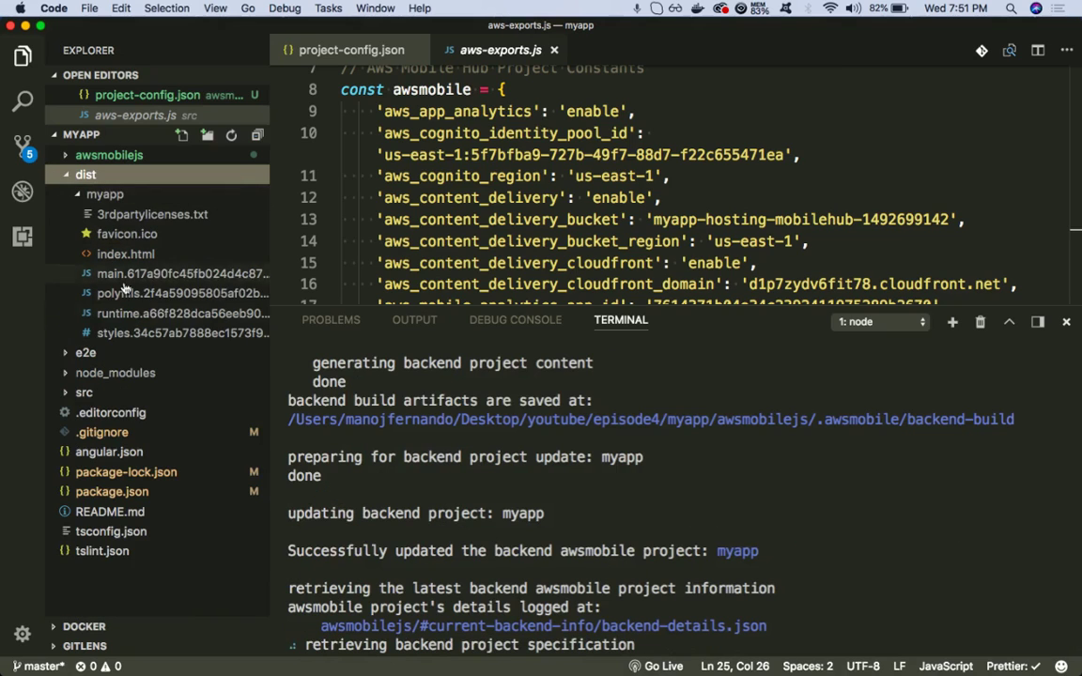
click(79, 195)
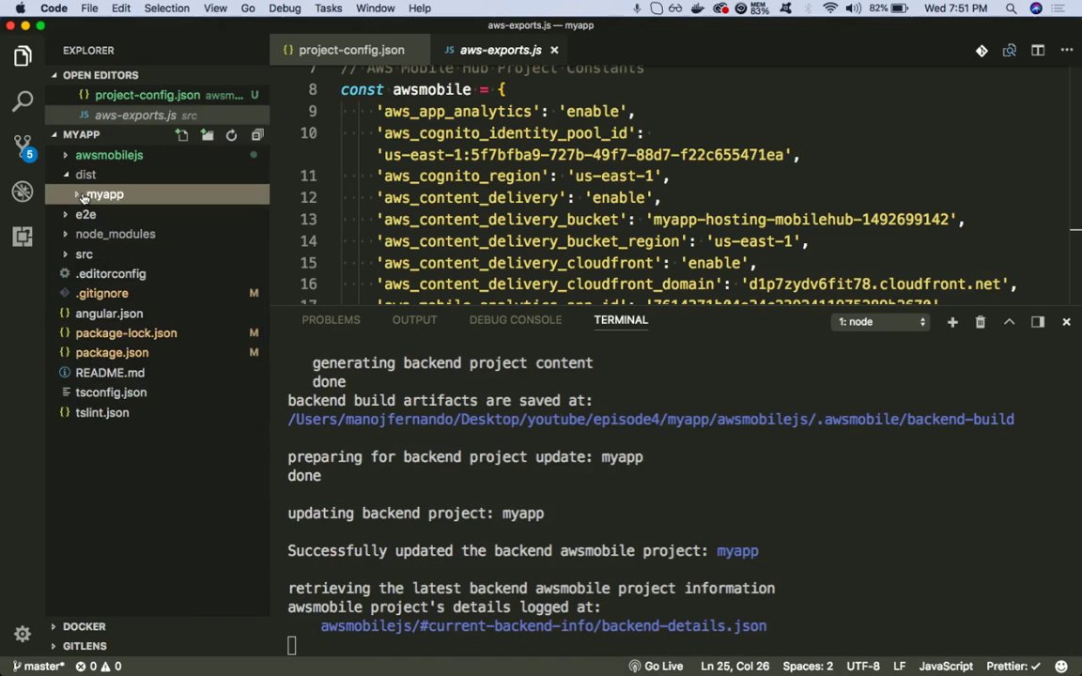
click(79, 194)
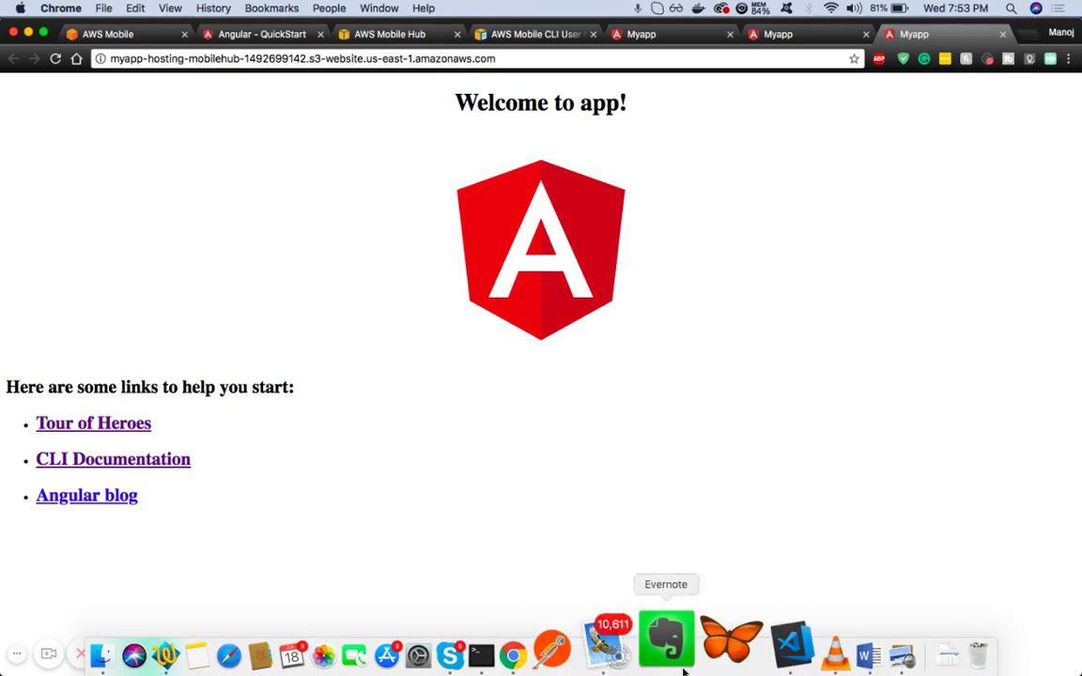
Switch to Visual Studio Code, copy the CloudFront URL from the publish output, and load it in a new Chrome tab
click(740, 647)
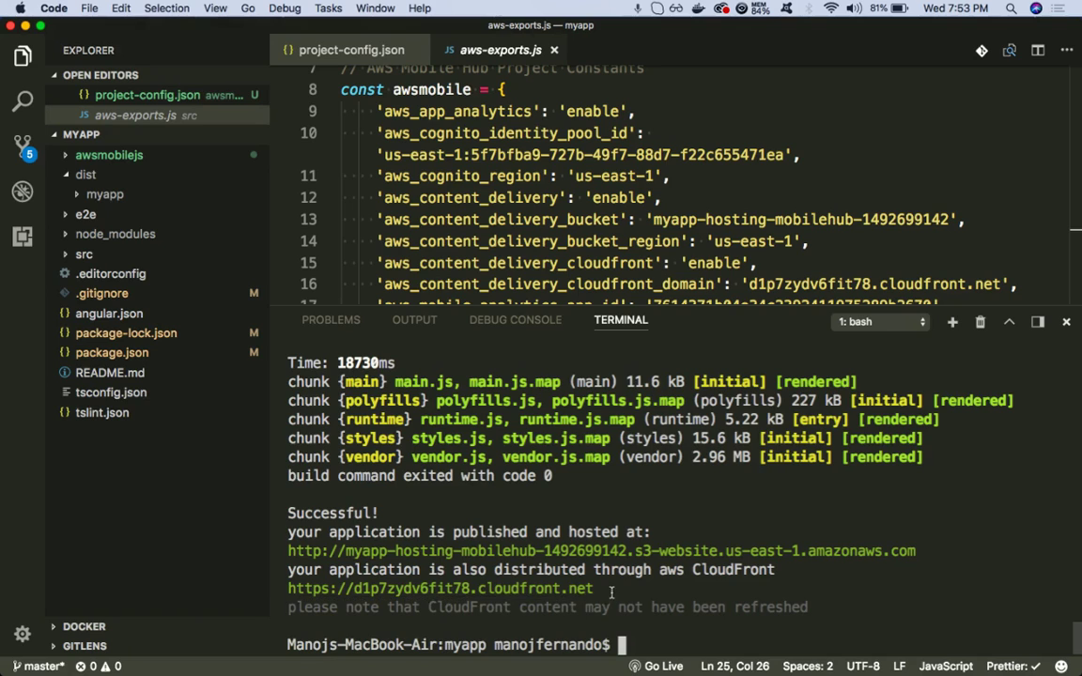
drag(607, 589, 283, 590)
key(super+c)
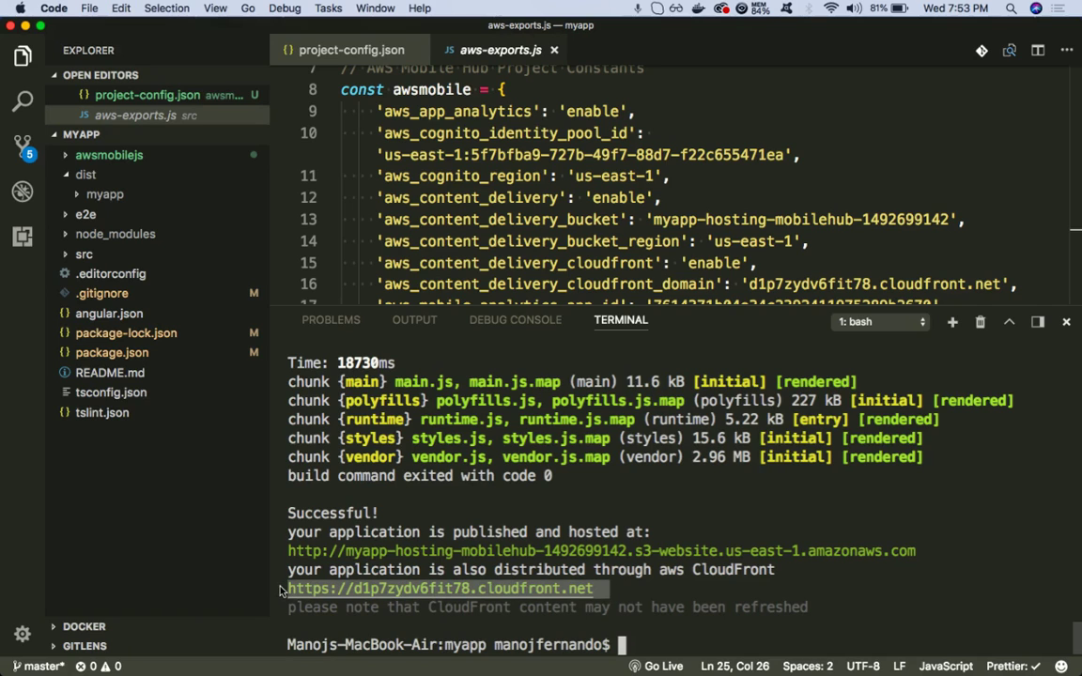
key(ctrl+Right)
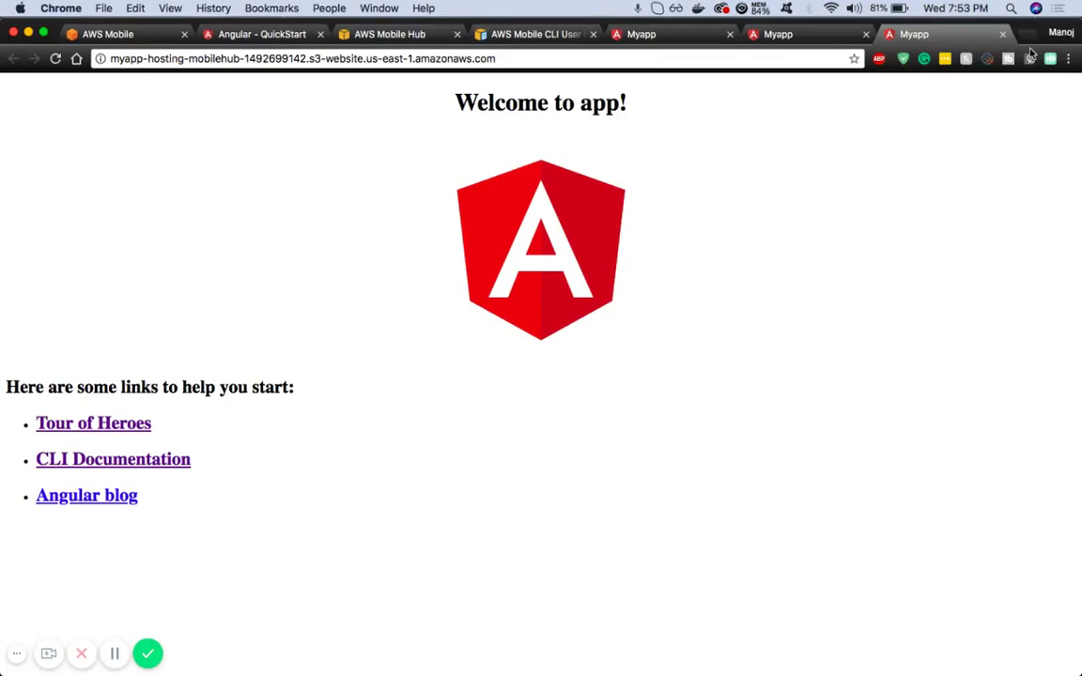
click(1030, 35)
key(super+v)
key(Return)
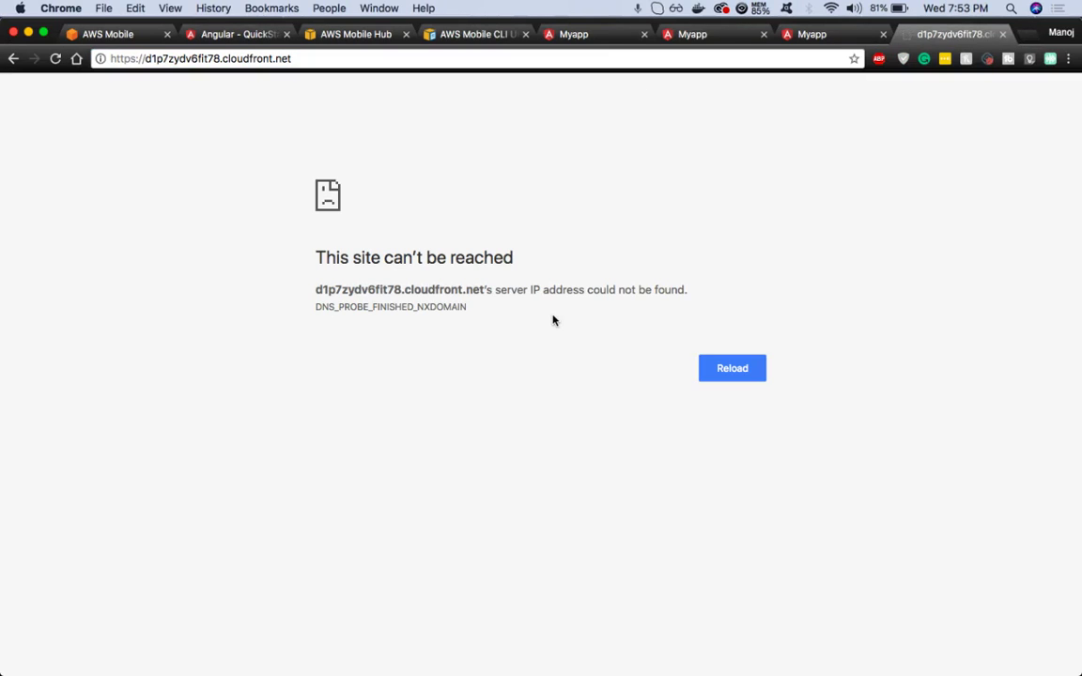
Return to the AWS Mobile Hub page, cancel the integration guide, and open the Hosting and Streaming settings of myapp
click(829, 37)
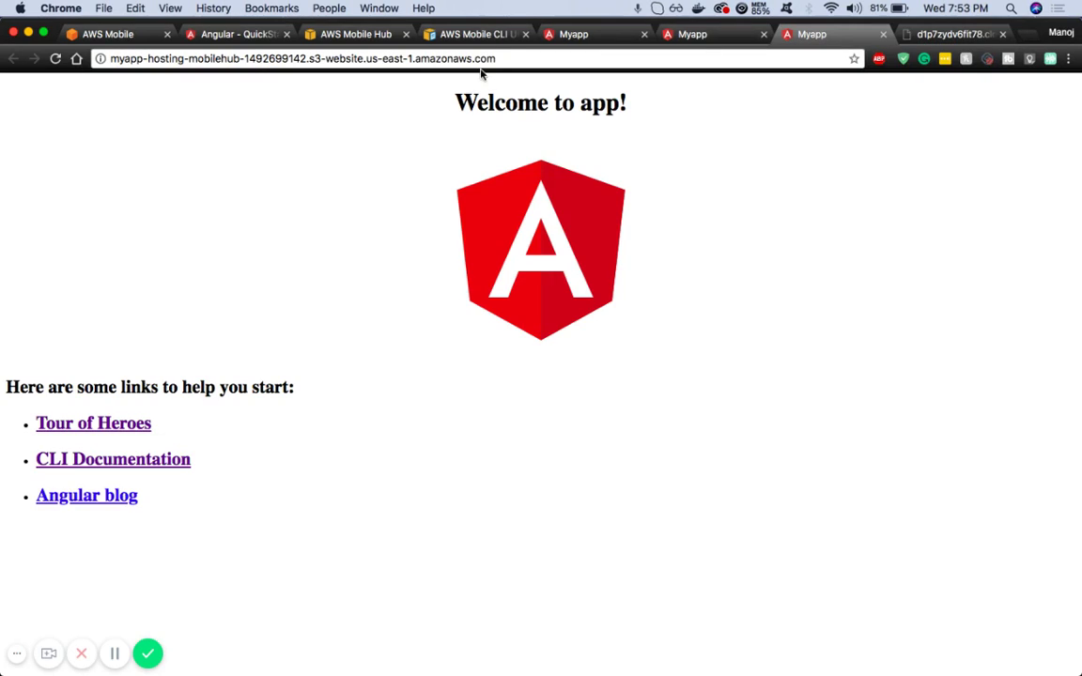
click(334, 36)
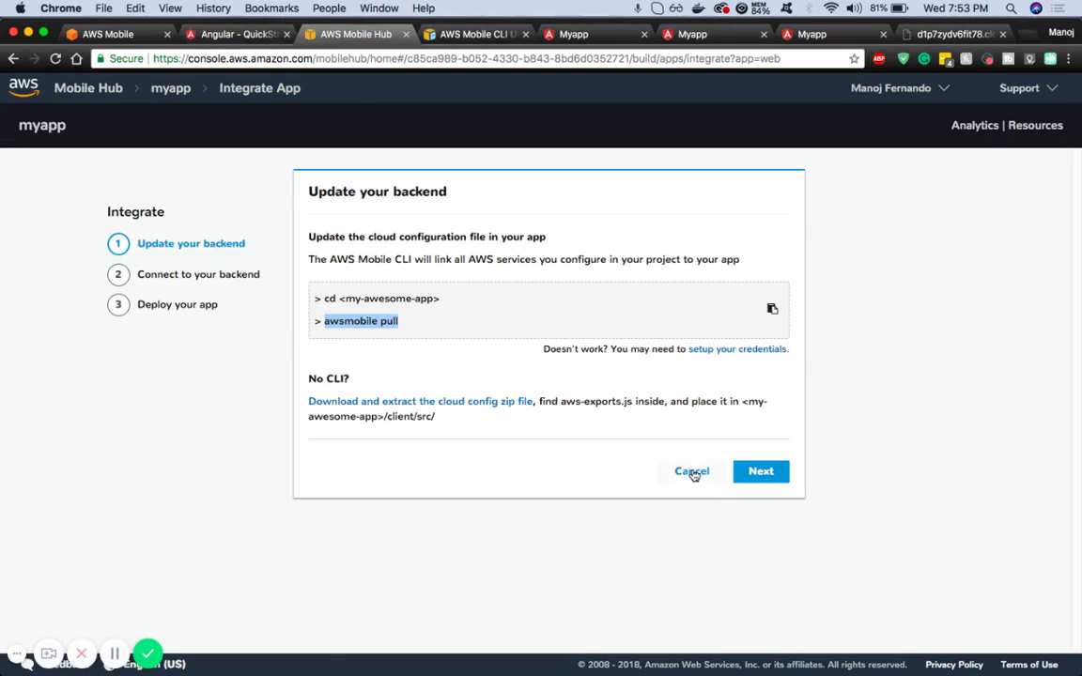
click(693, 473)
scroll(507, 423, down, 3)
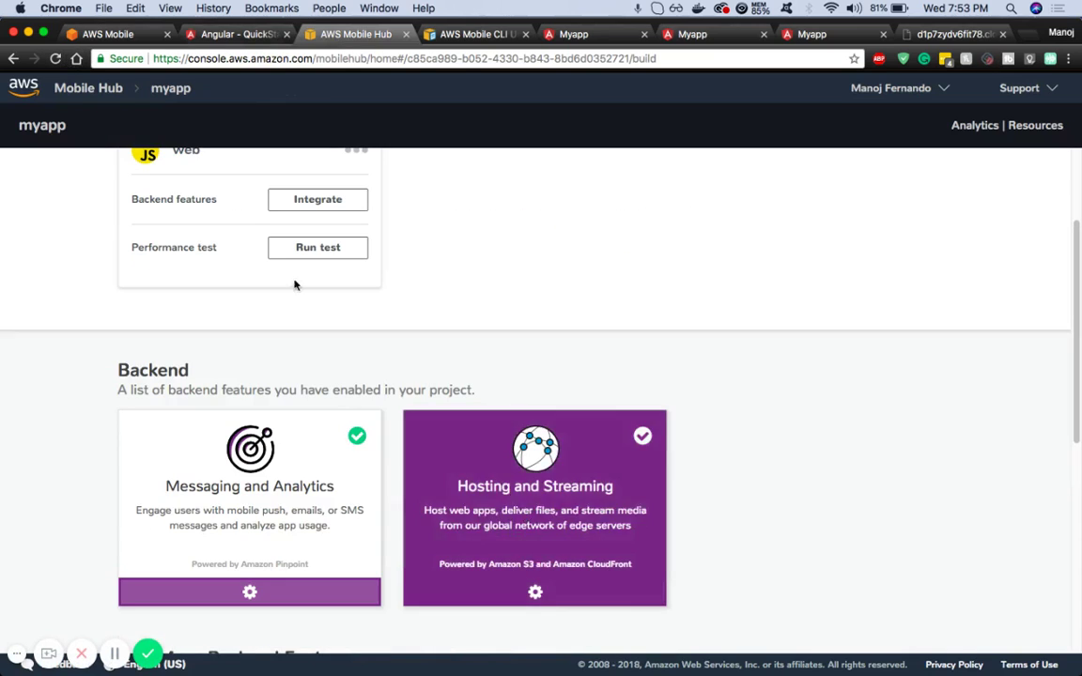
scroll(213, 266, up, 3)
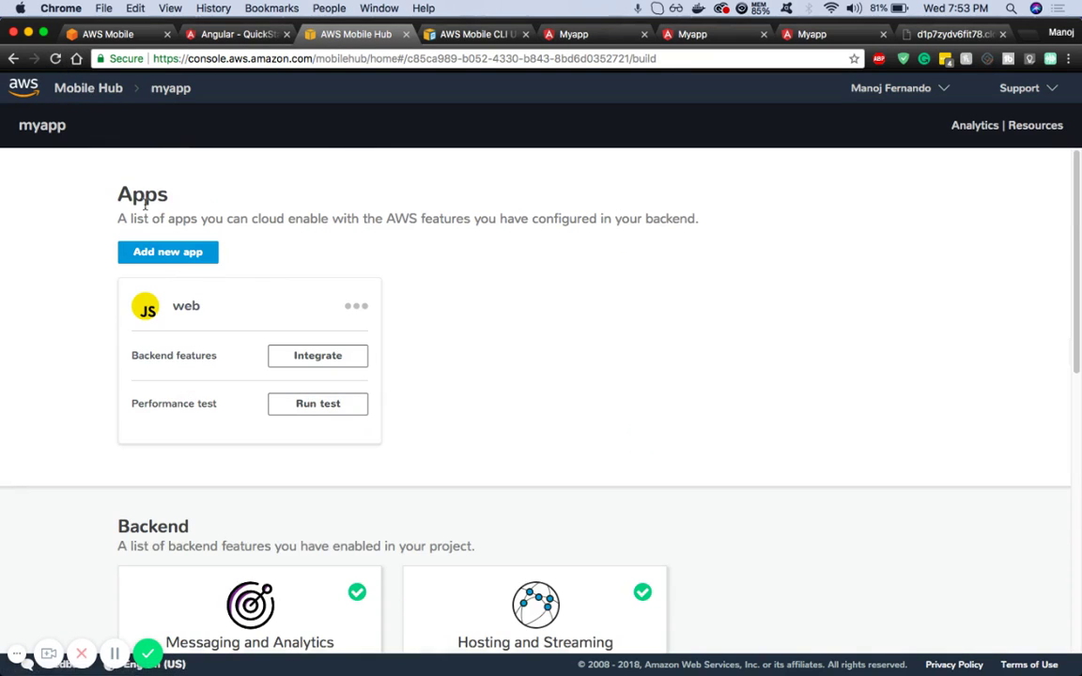
scroll(79, 263, down, 5)
scroll(80, 263, up, 2)
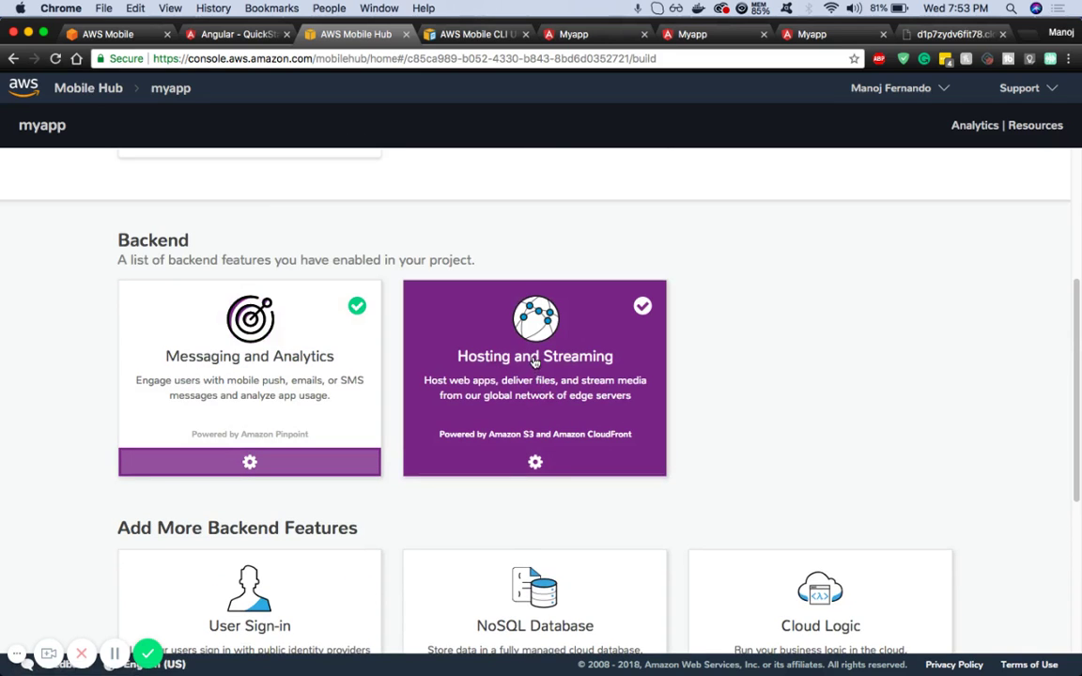
click(539, 468)
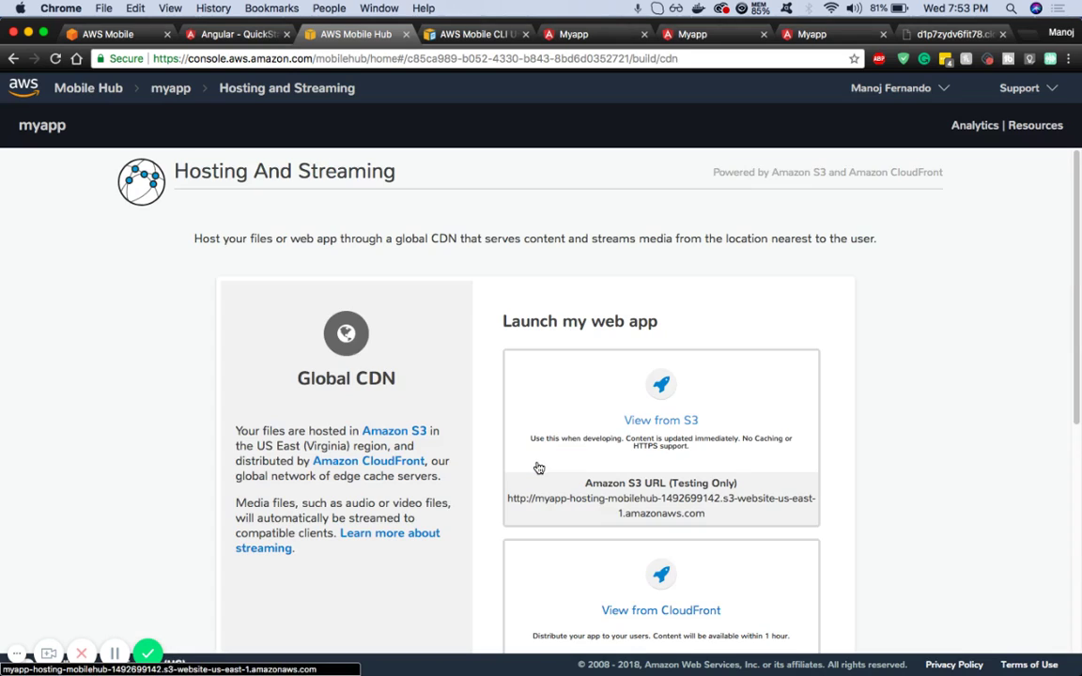
Review the Launch my web app options and view the hosted app from S3
scroll(538, 468, down, 2)
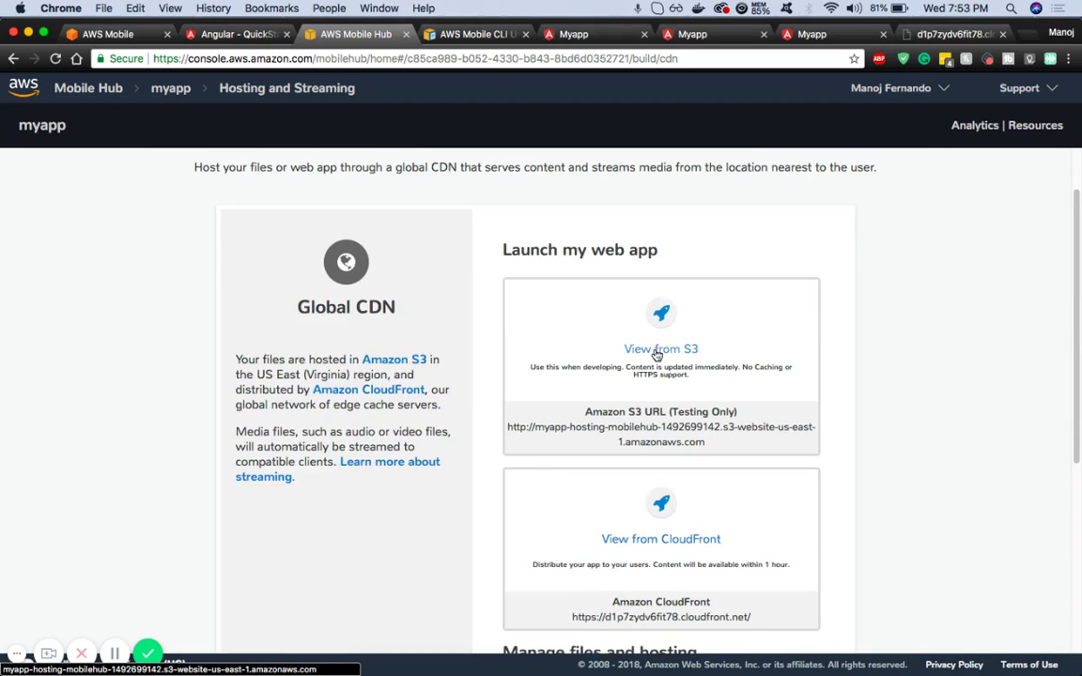
scroll(598, 461, down, 1)
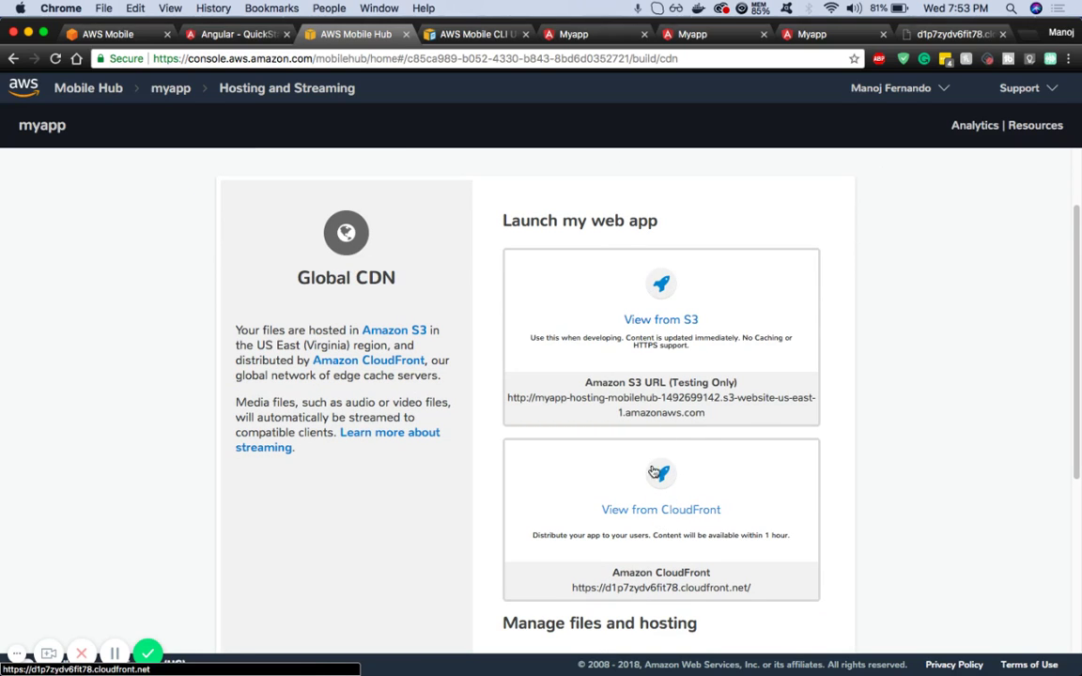
click(661, 291)
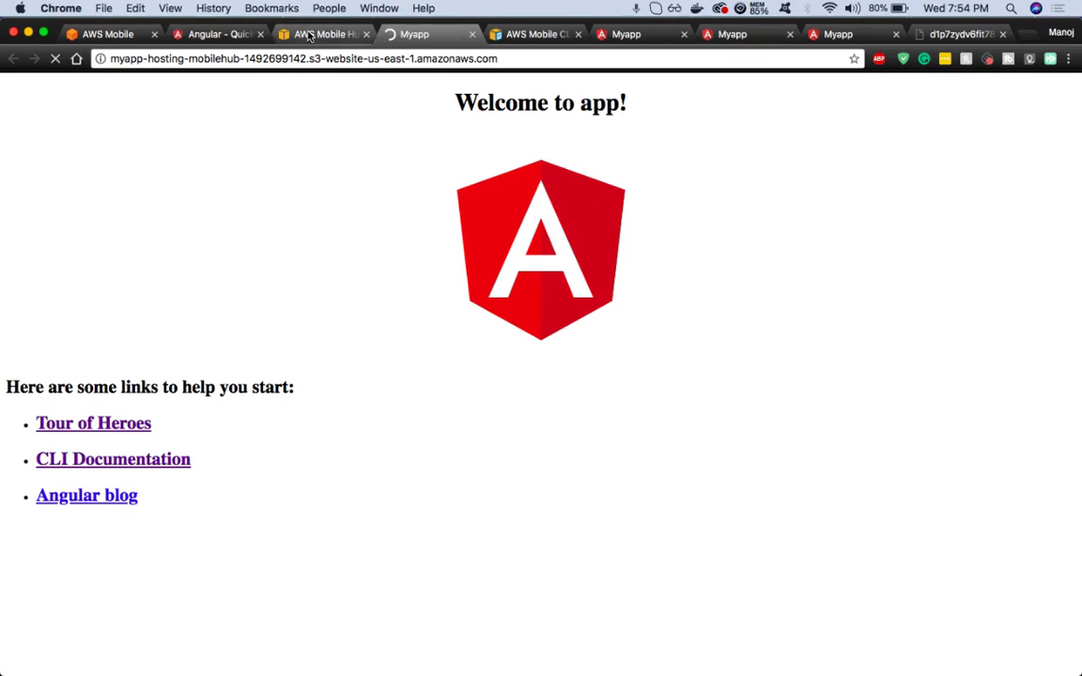
key(super+alt+Left)
click(675, 569)
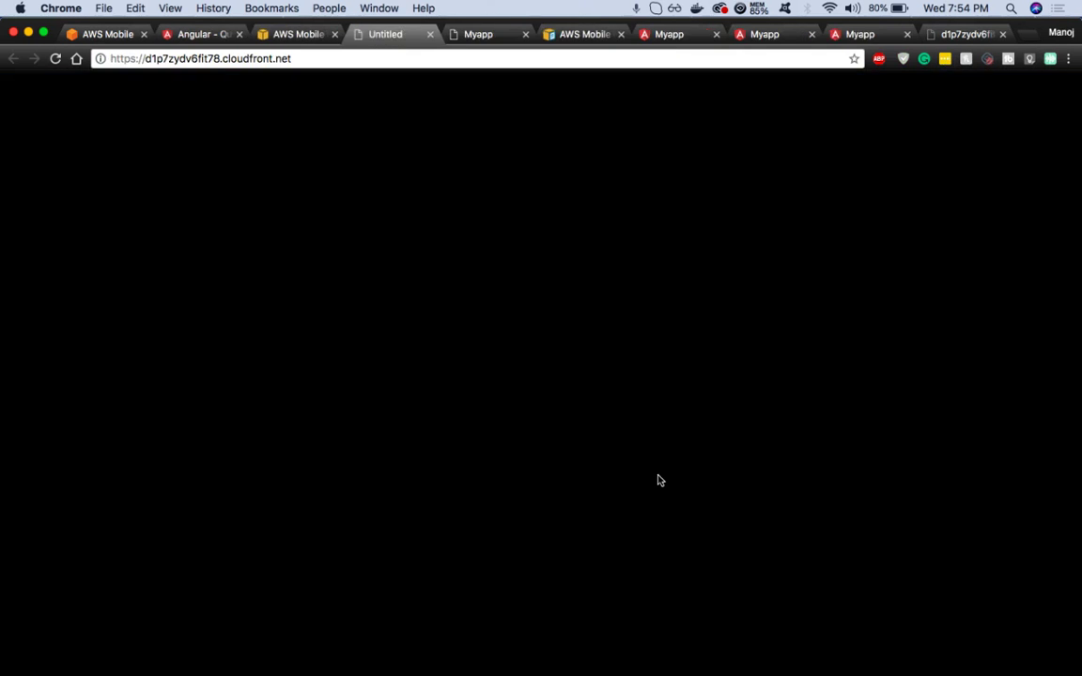
click(199, 58)
key(Return)
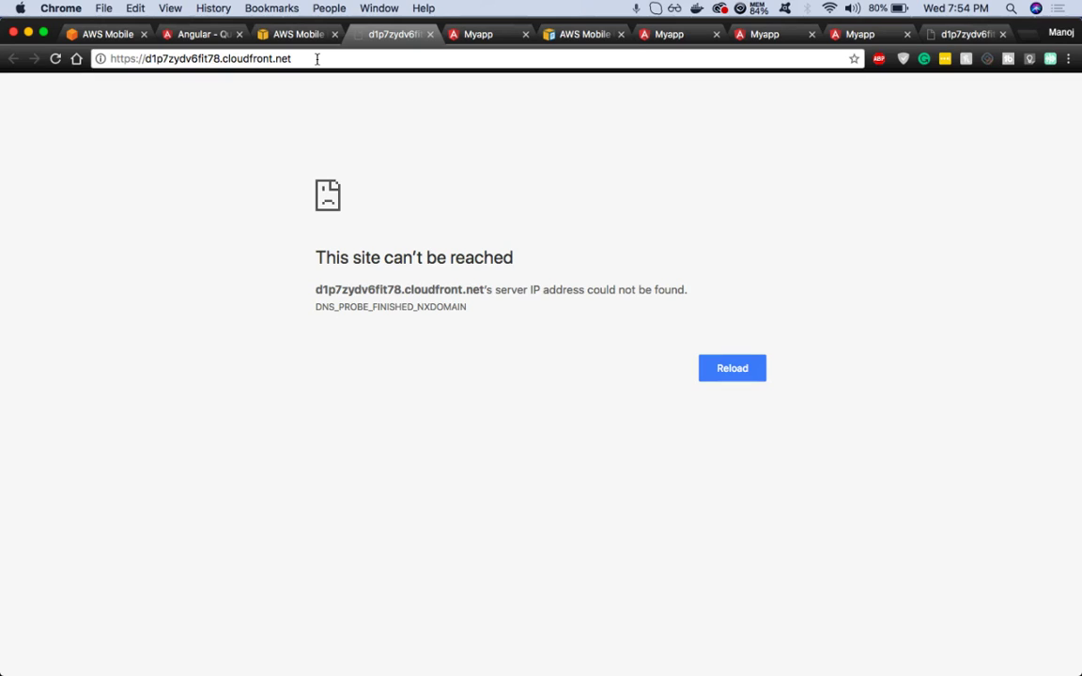
click(317, 60)
click(317, 59)
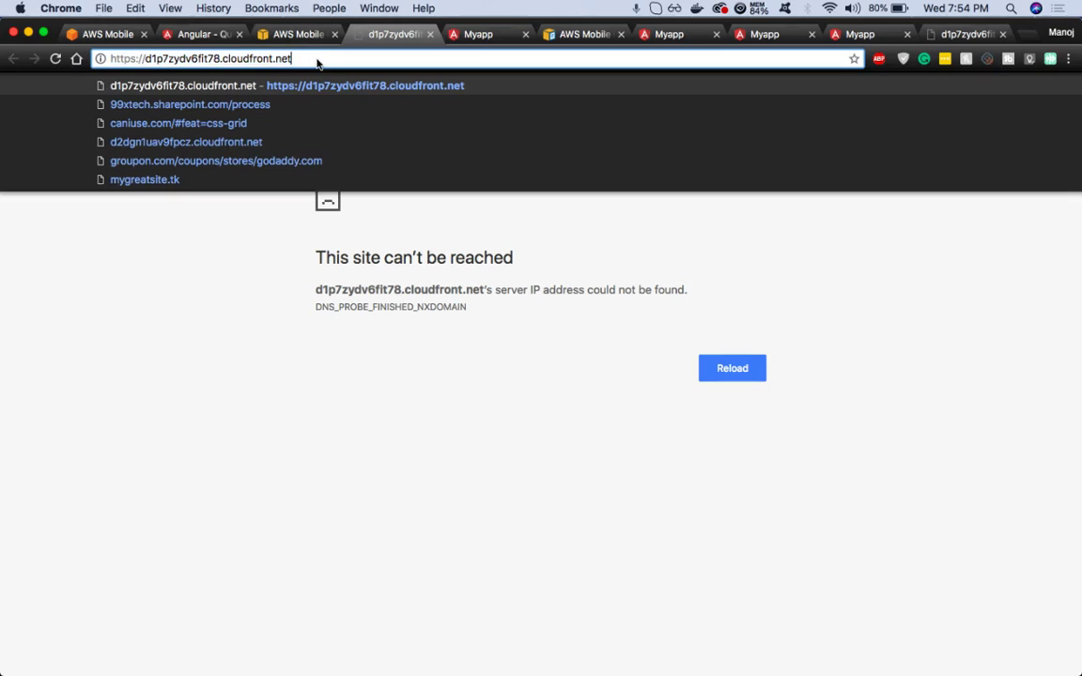
key(Return)
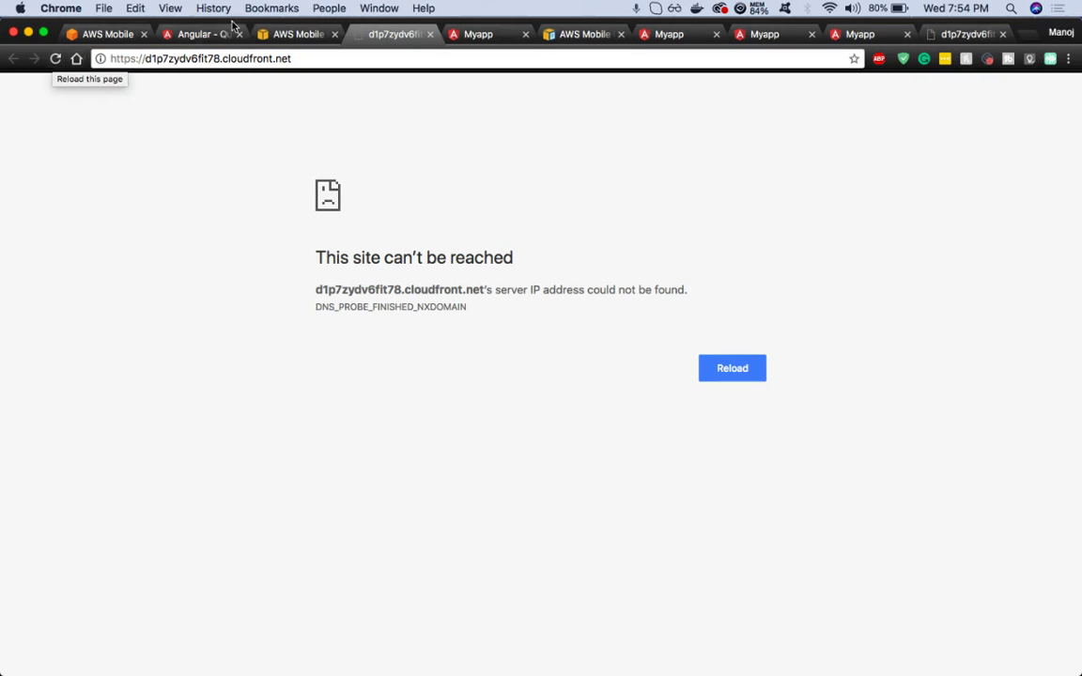
Return to the Mobile Hub Hosting and Streaming page and look over its launch and file management options
click(291, 33)
scroll(364, 545, down, 5)
scroll(282, 338, up, 5)
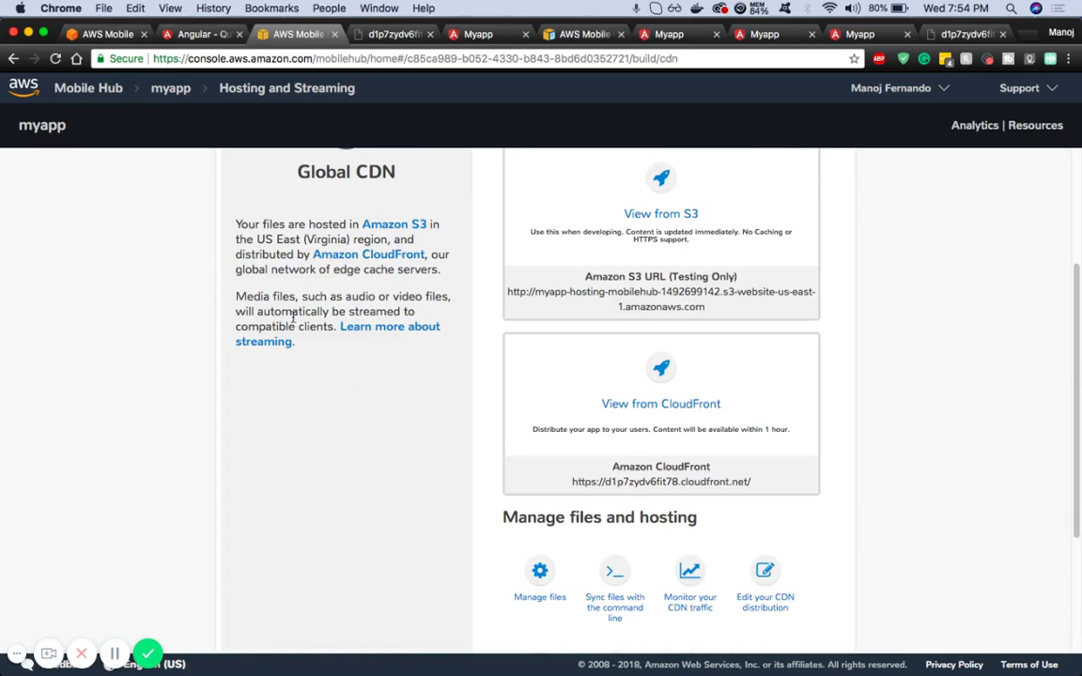